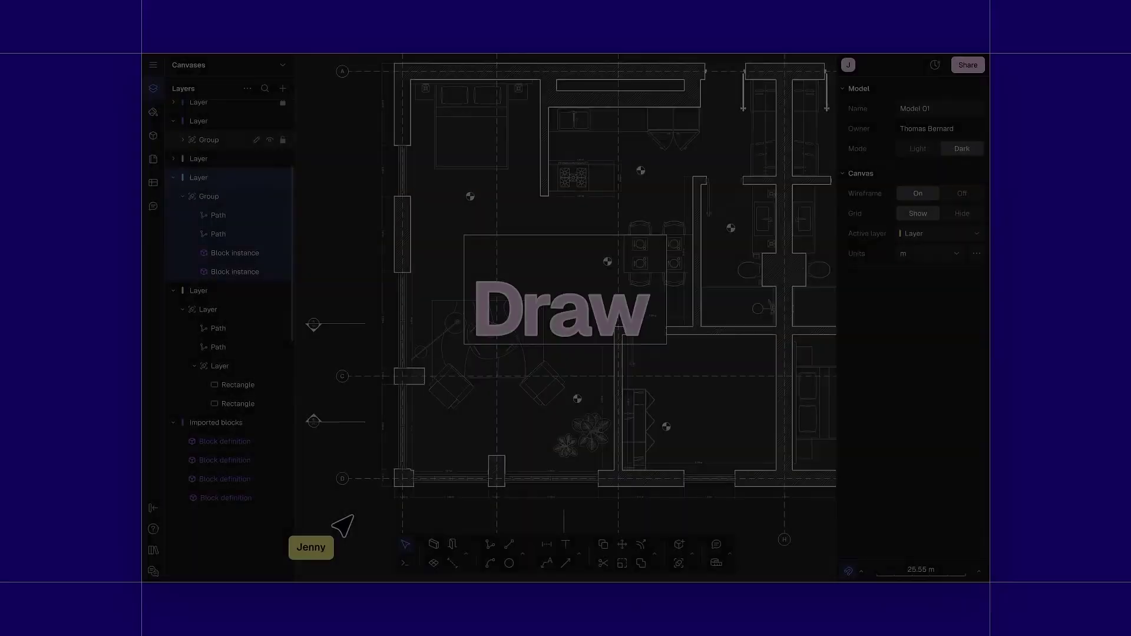
click(433, 544)
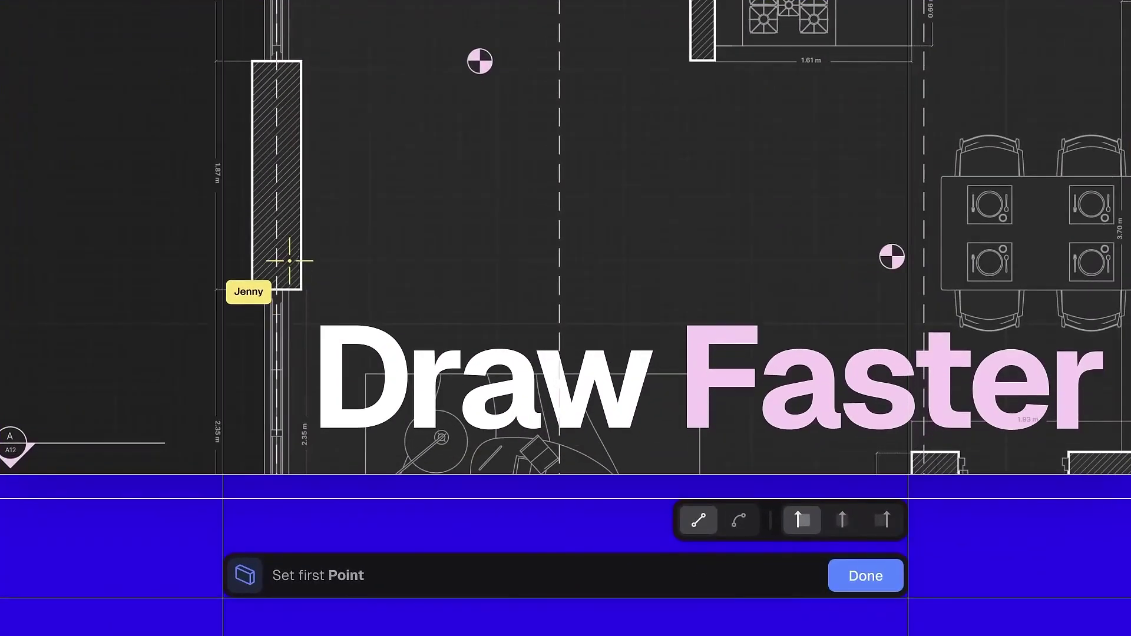
click(301, 260)
click(713, 247)
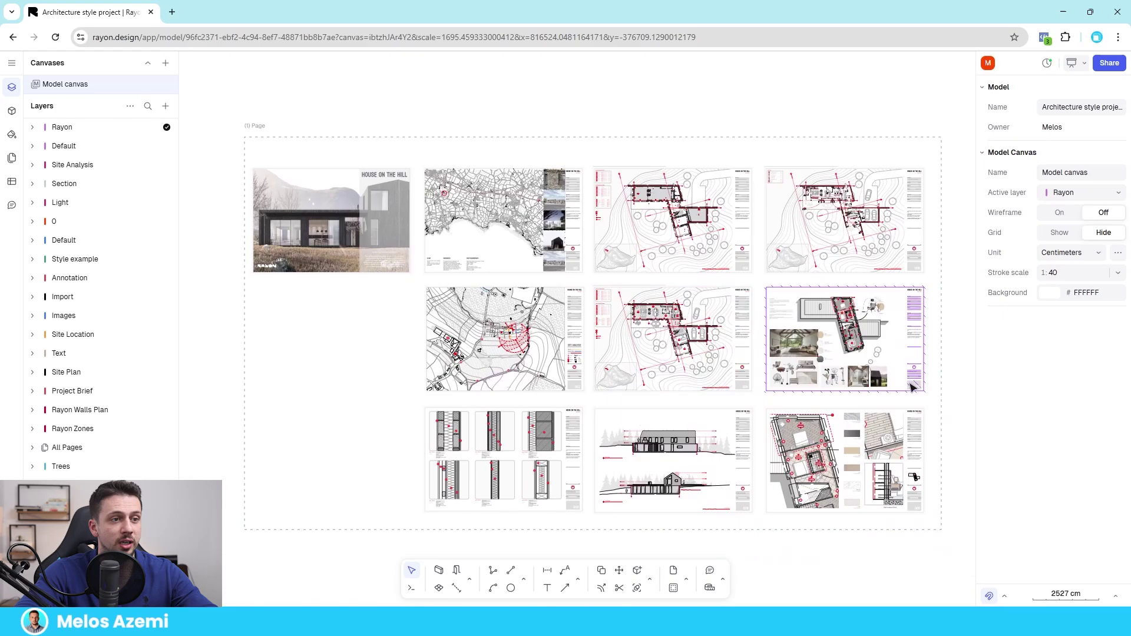
Examine the interior concept sheet's floor plan and the house elevation drawings up close
scroll(896, 372, up, 10)
middle_drag(628, 183, 686, 315)
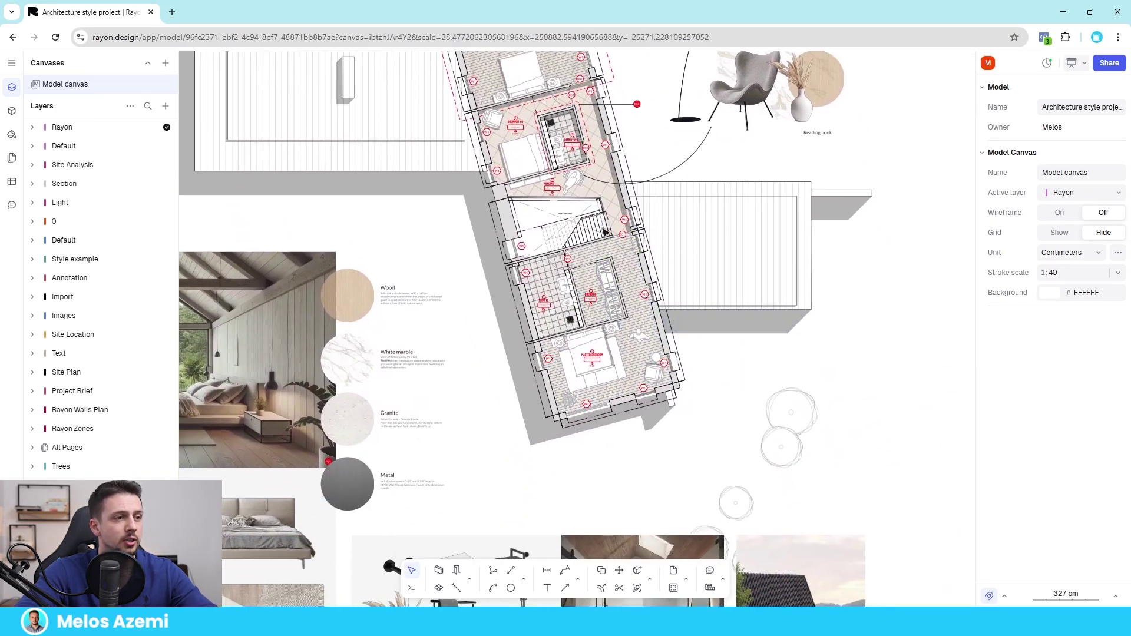
scroll(681, 332, up, 2)
scroll(698, 249, down, 8)
middle_drag(479, 325, 681, 348)
scroll(553, 347, up, 10)
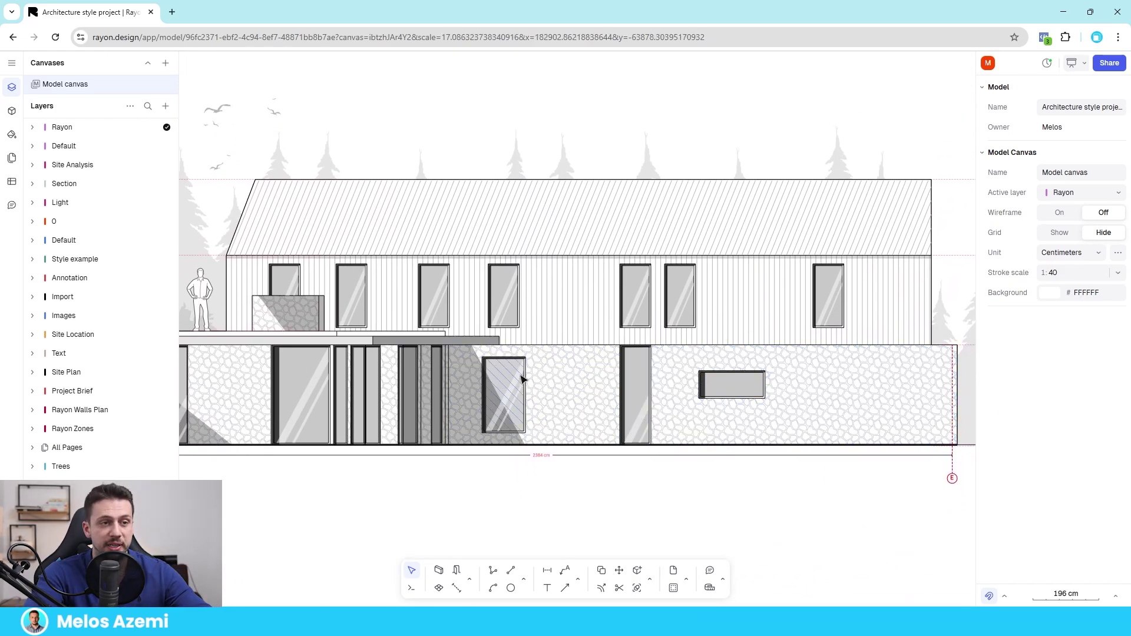
scroll(521, 379, down, 12)
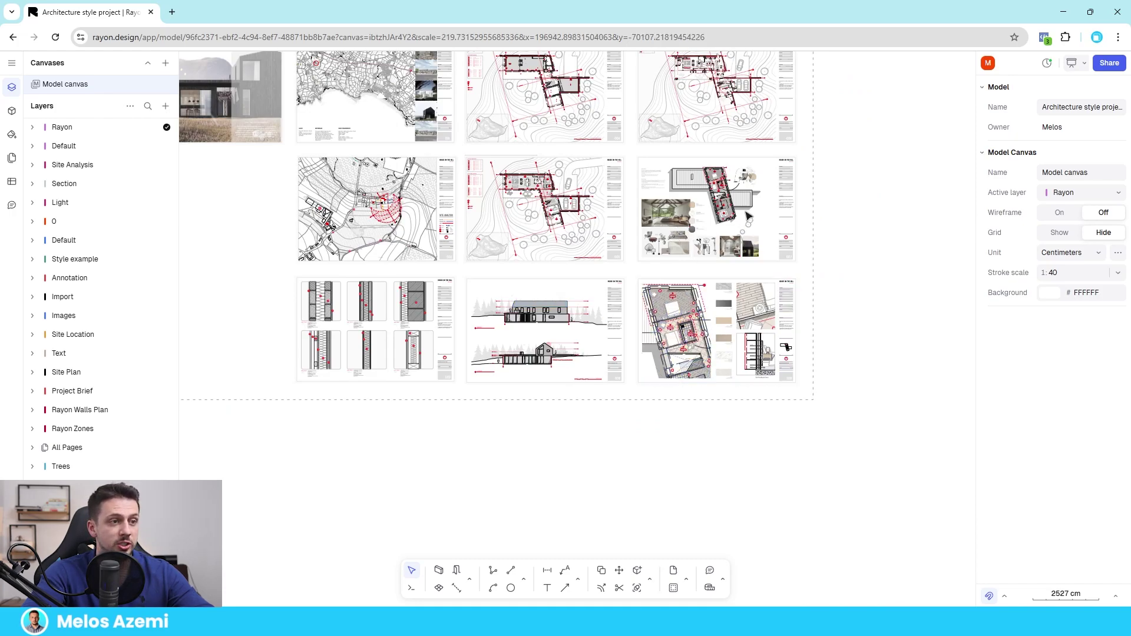
middle_drag(747, 216, 667, 447)
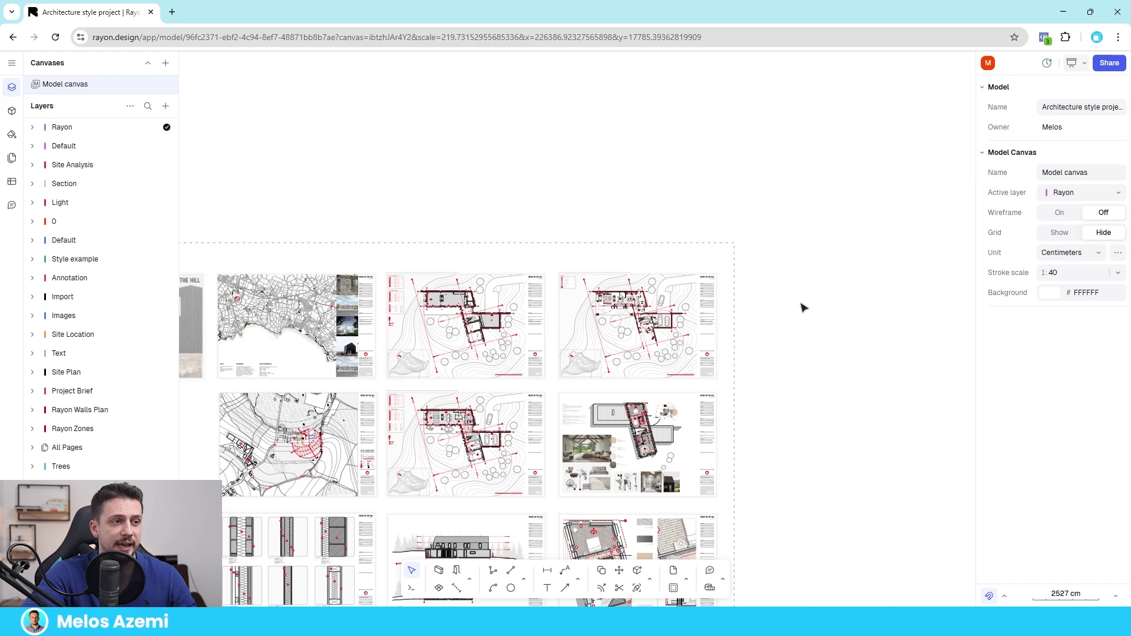
Draw two connected 10 cm walls, about 513 cm across and 339 cm down, in the empty area above the lighting plan
scroll(641, 318, up, 5)
scroll(662, 229, up, 4)
middle_drag(662, 229, 729, 506)
scroll(728, 506, down, 4)
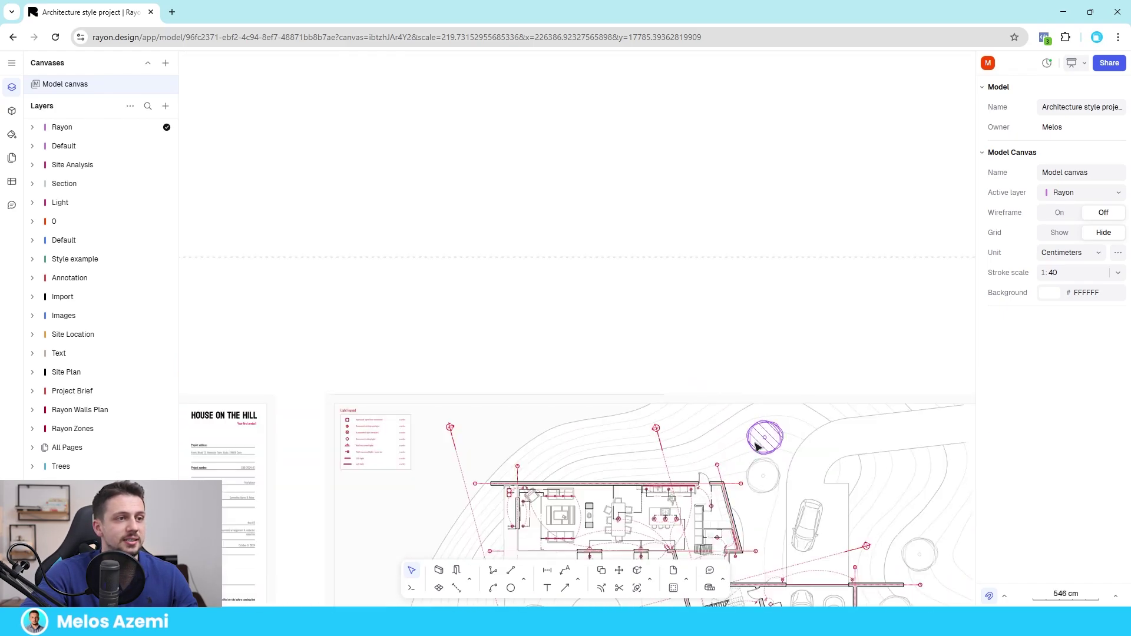
middle_drag(770, 379, 616, 232)
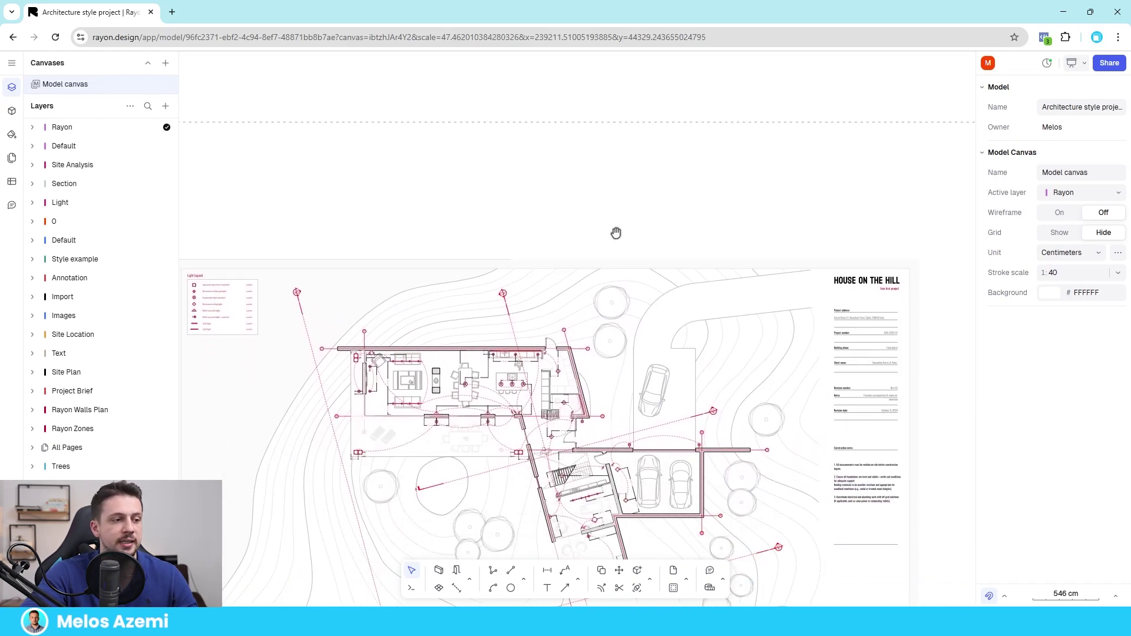
click(438, 569)
scroll(558, 157, up, 2)
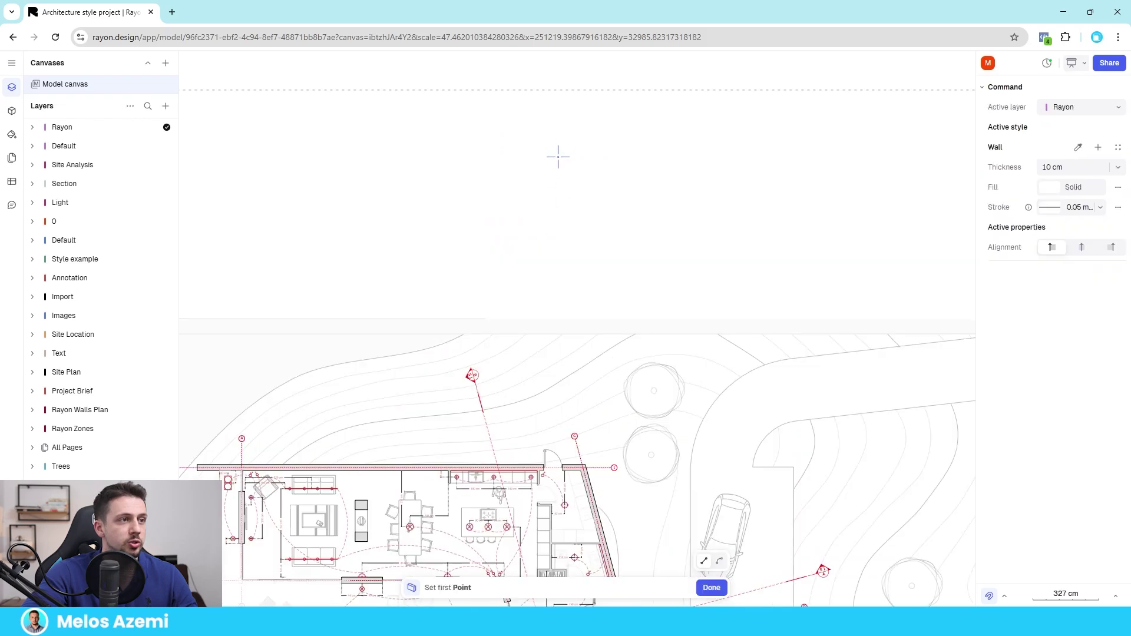
click(558, 157)
click(667, 157)
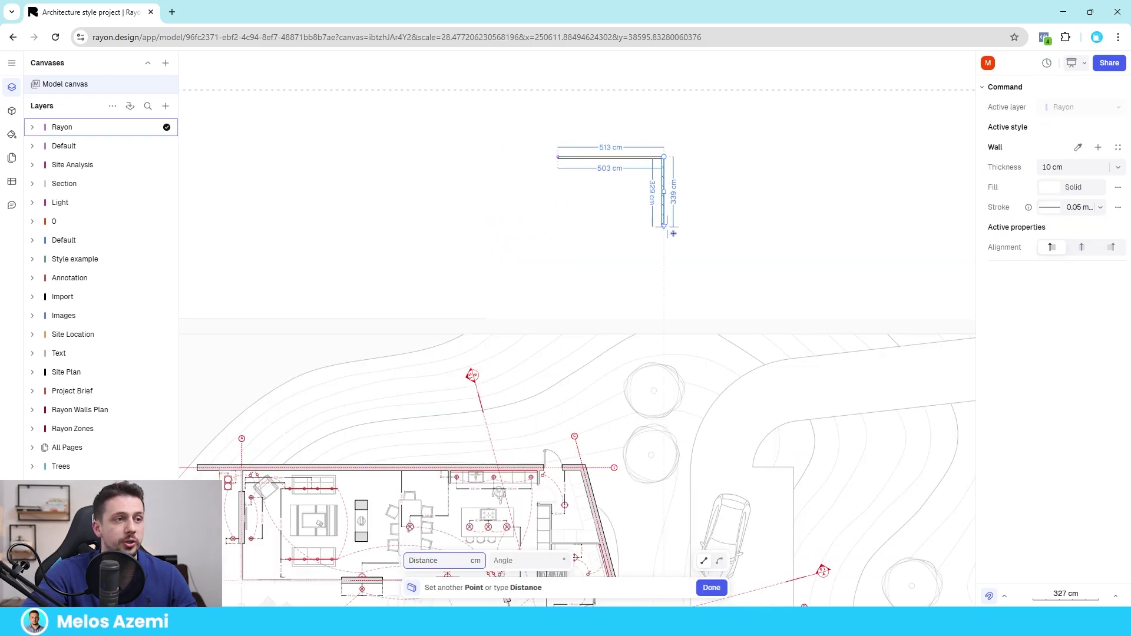
click(673, 233)
key(Escape)
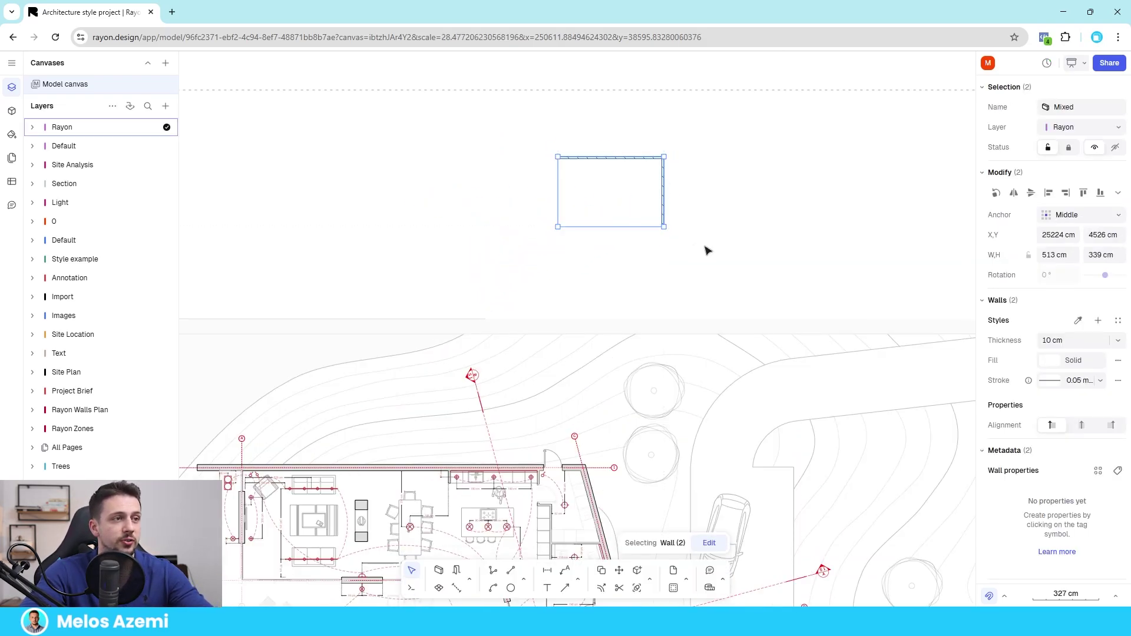
Delete the two walls drawn above the lighting plan
drag(705, 246, 523, 97)
key(Delete)
scroll(721, 202, down, 6)
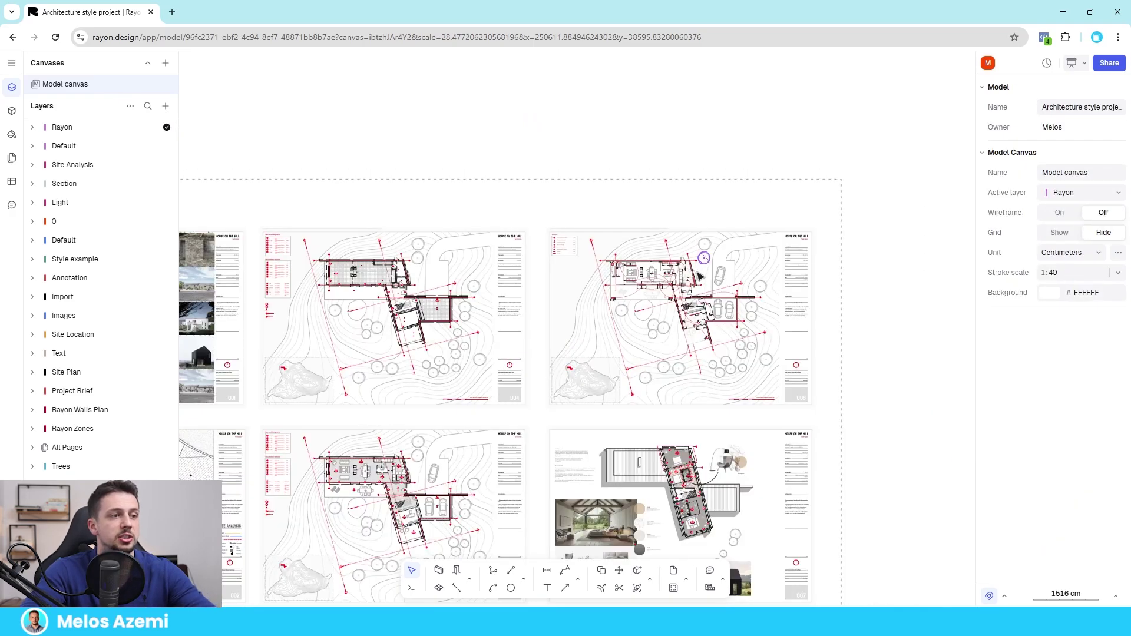
Open the block library and search the blocks for "window"
scroll(695, 288, up, 3)
scroll(524, 169, up, 1)
middle_drag(525, 169, 649, 387)
scroll(648, 306, down, 3)
key(b)
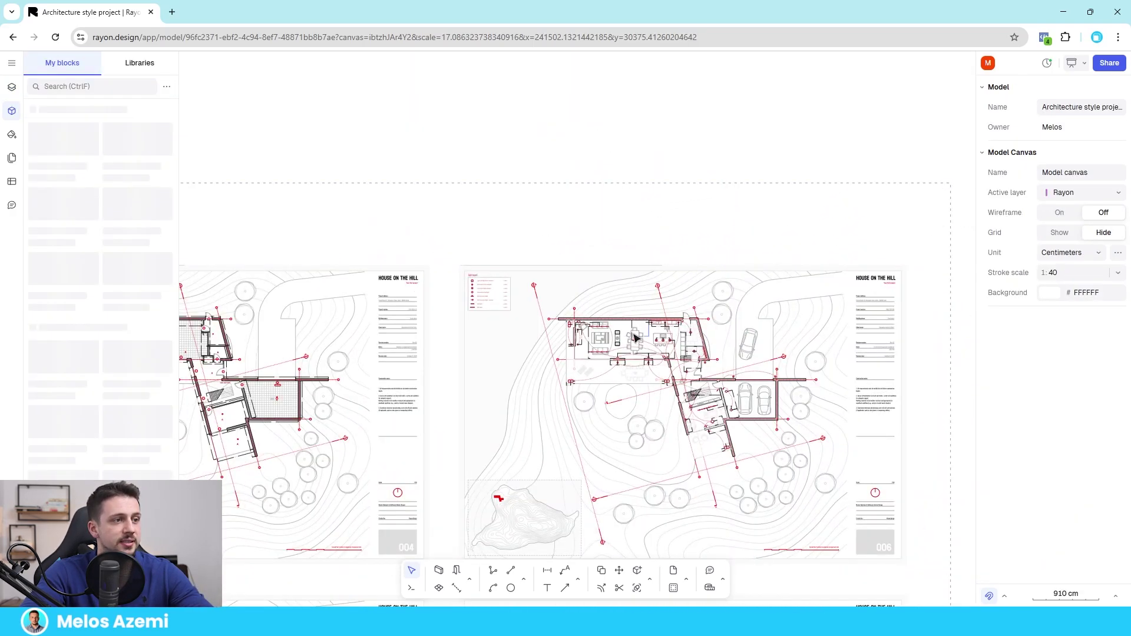
scroll(636, 338, up, 10)
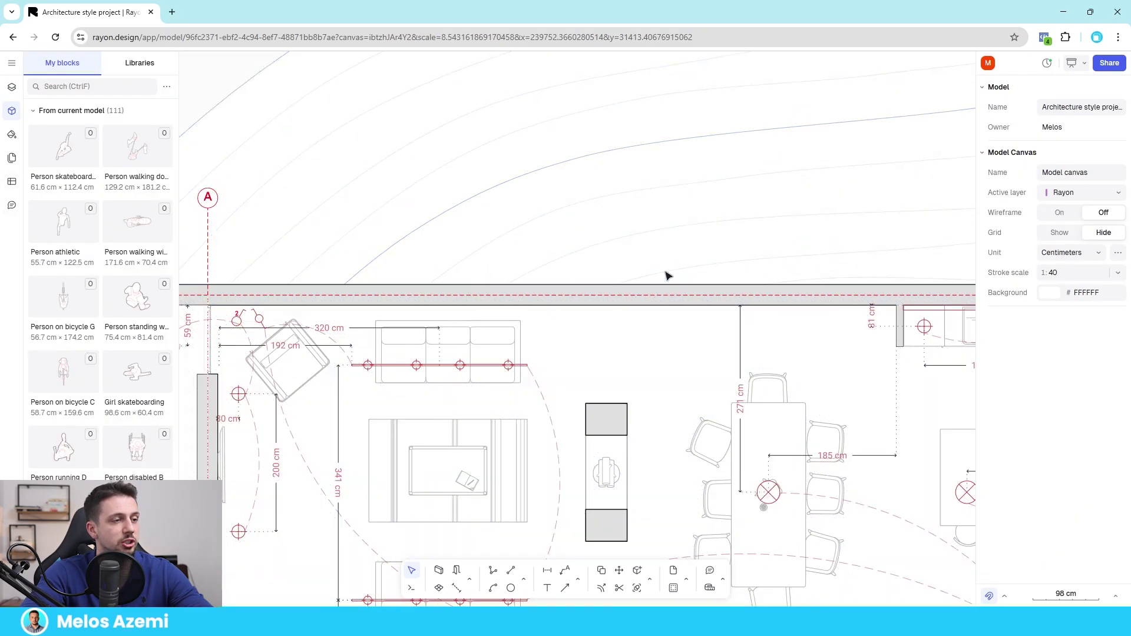
scroll(667, 275, down, 3)
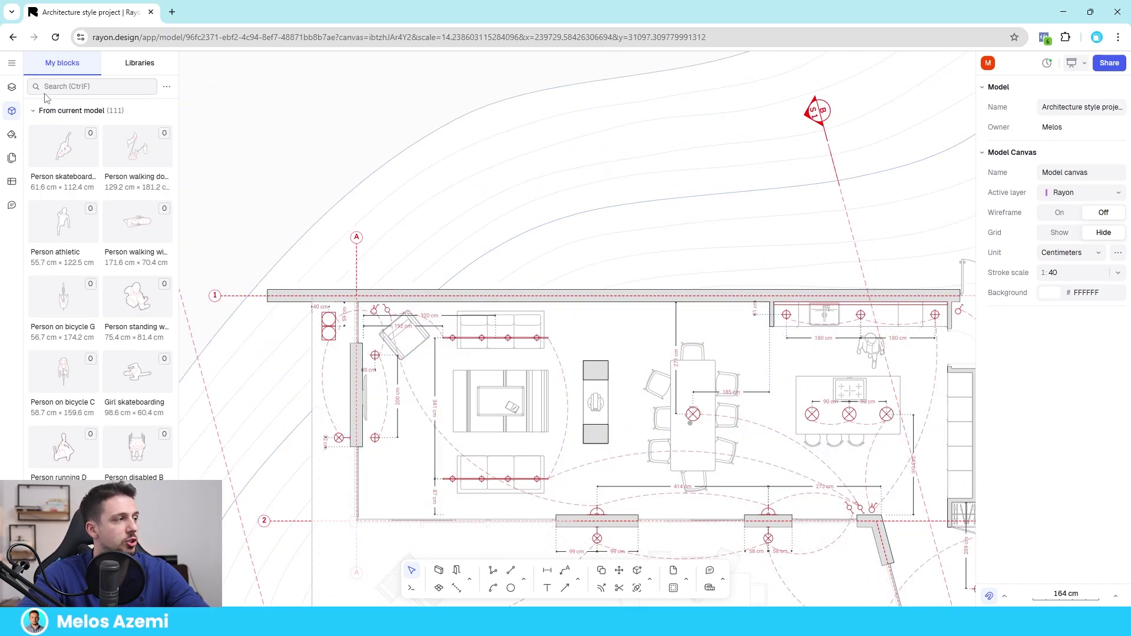
text(window)
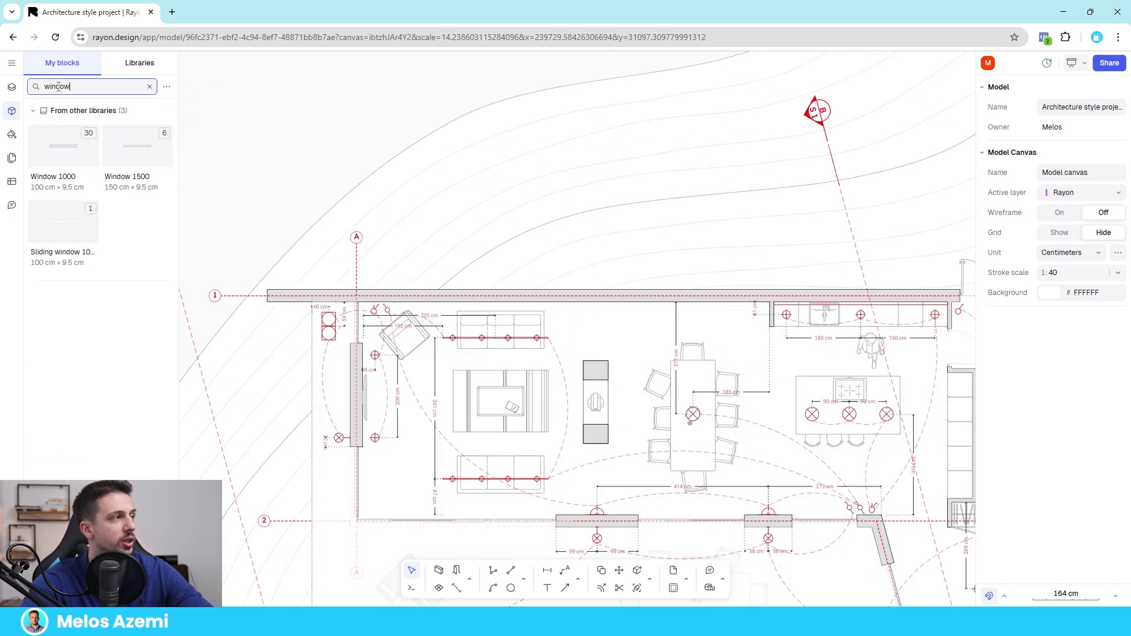
Place one Window 1000 block near the kitchen counter and another in the living area's upper exterior wall
click(63, 167)
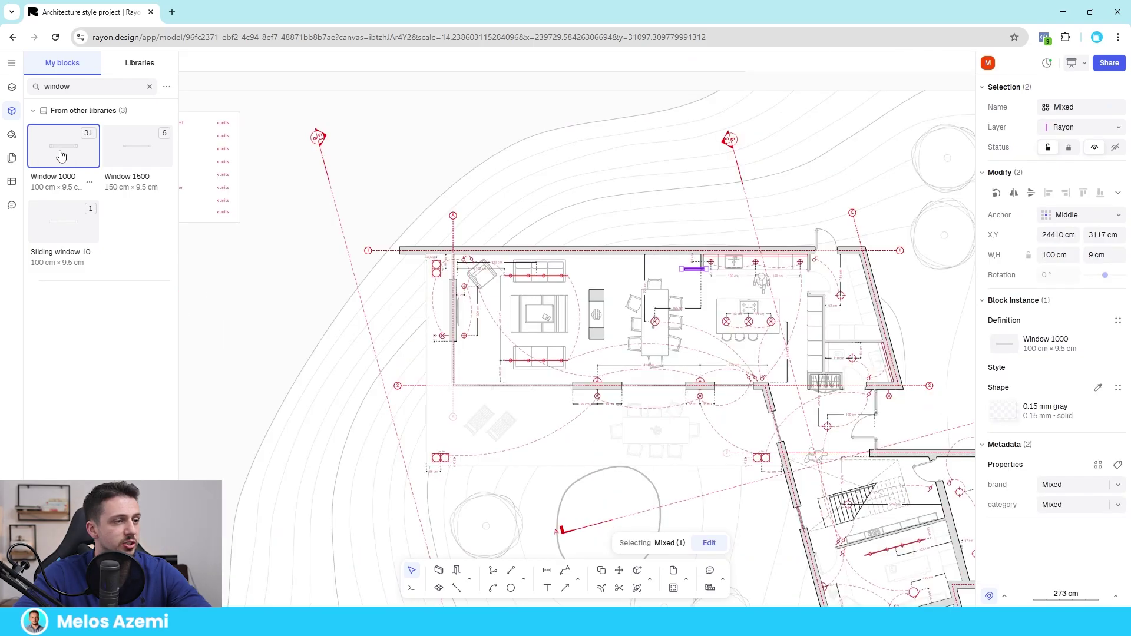
click(61, 155)
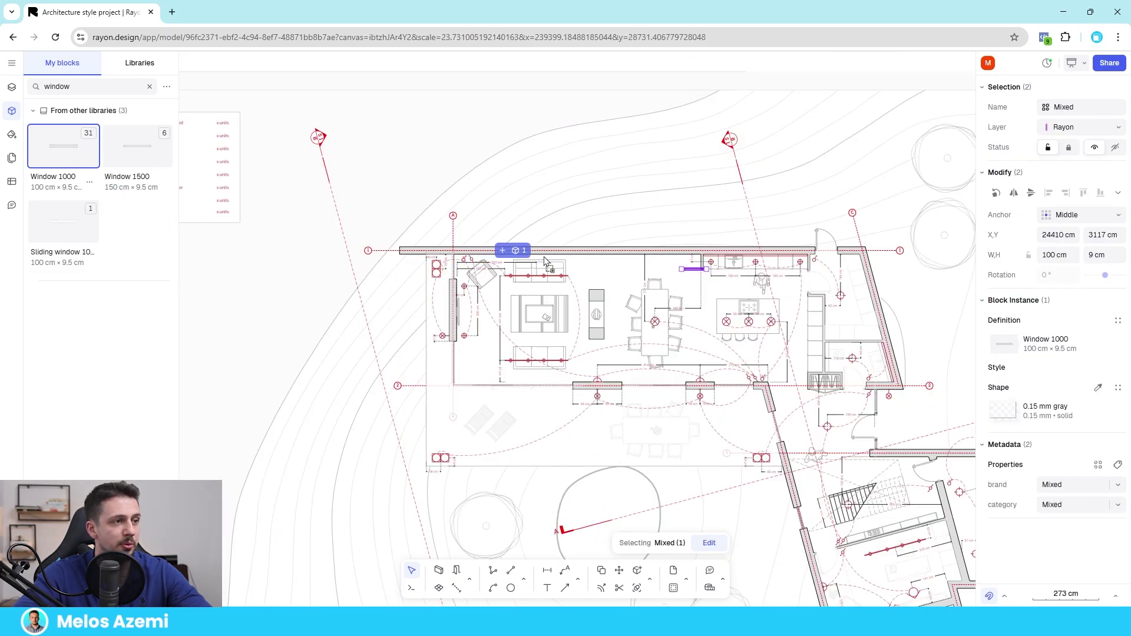
click(578, 248)
scroll(581, 247, up, 10)
scroll(640, 289, down, 4)
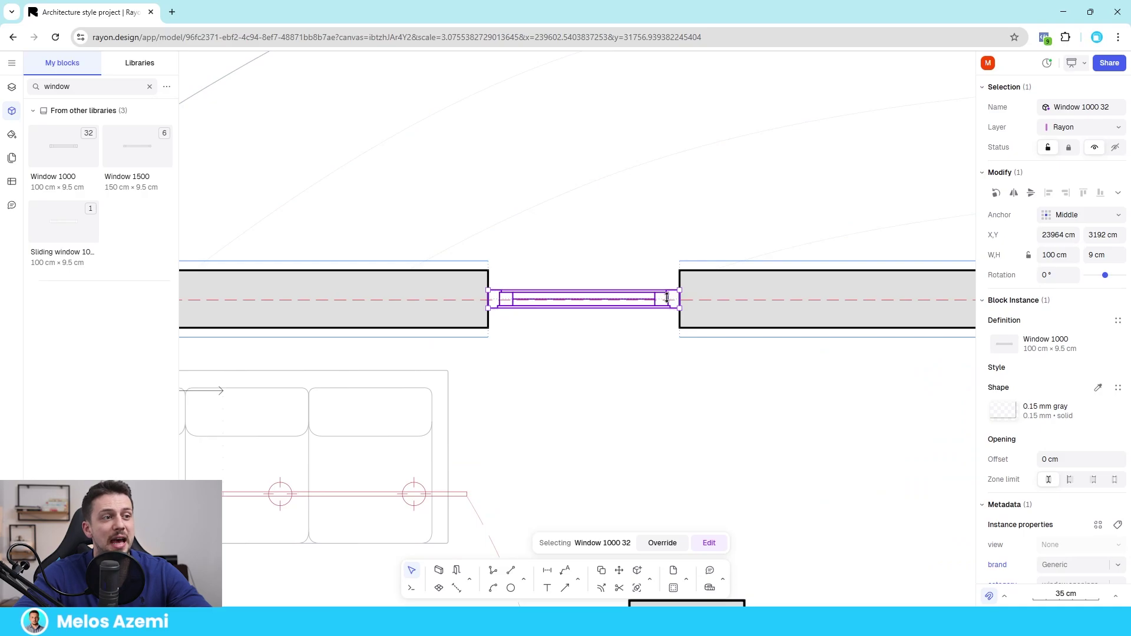
scroll(667, 297, down, 8)
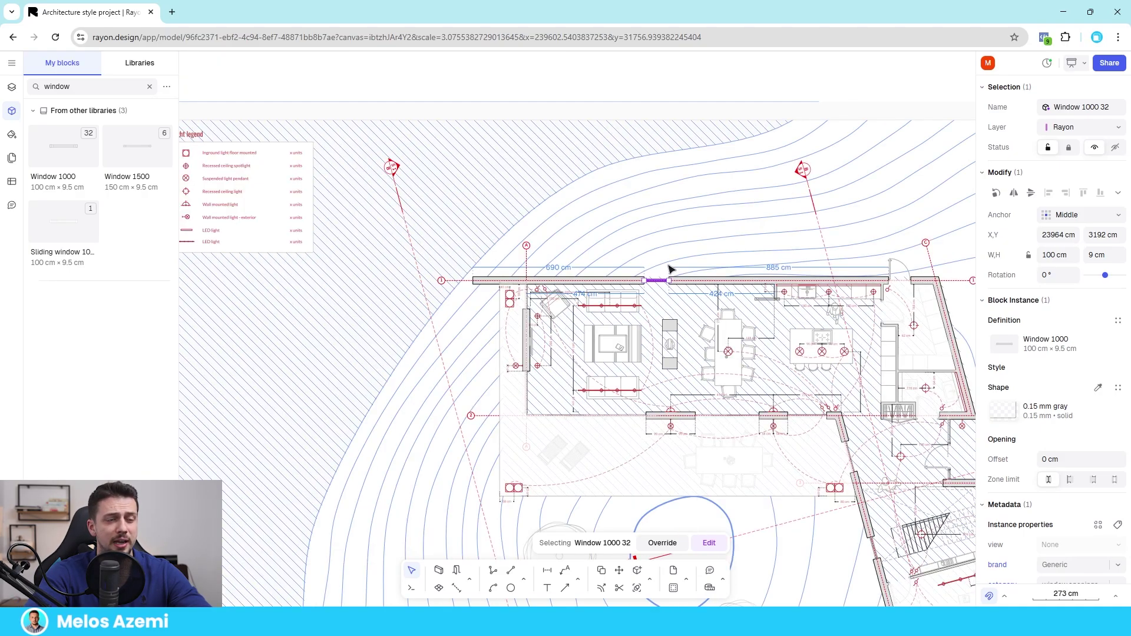
scroll(690, 297, up, 6)
middle_drag(585, 164, 622, 286)
scroll(623, 289, down, 5)
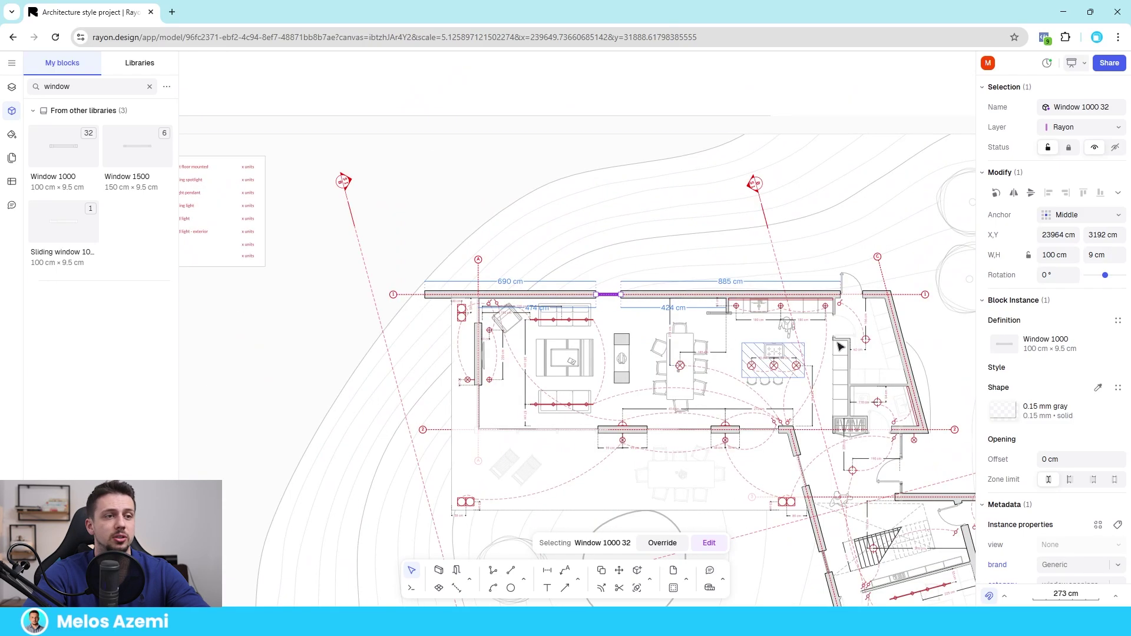
Search the blocks for "door" and browse the listed blocks down to the other libraries
scroll(881, 286, up, 2)
middle_drag(881, 286, 662, 178)
click(73, 86)
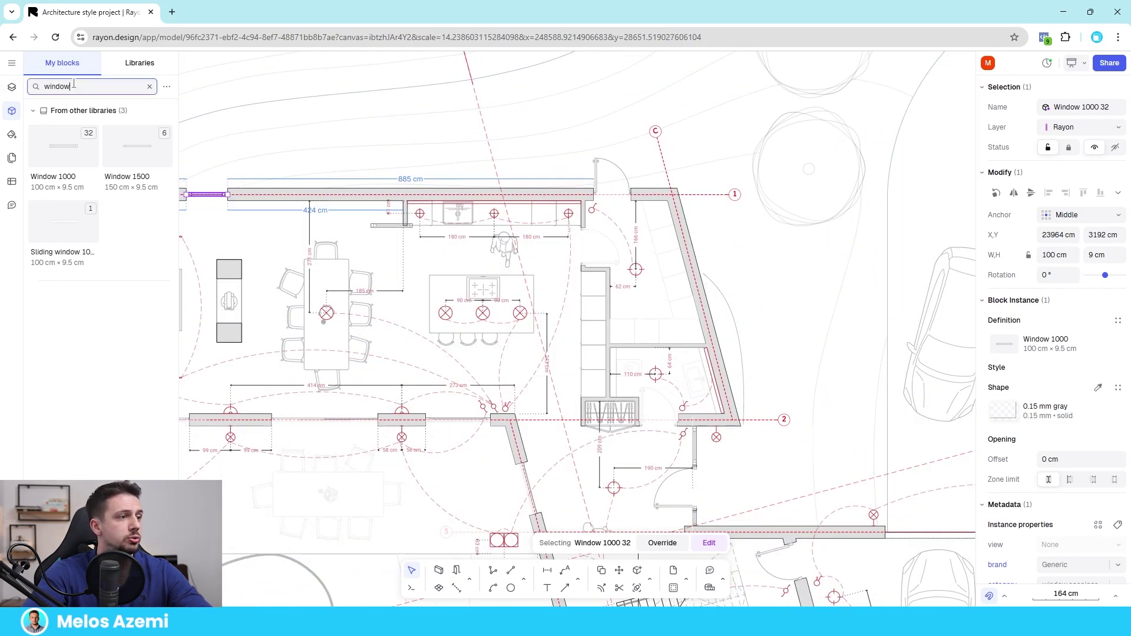
text(door)
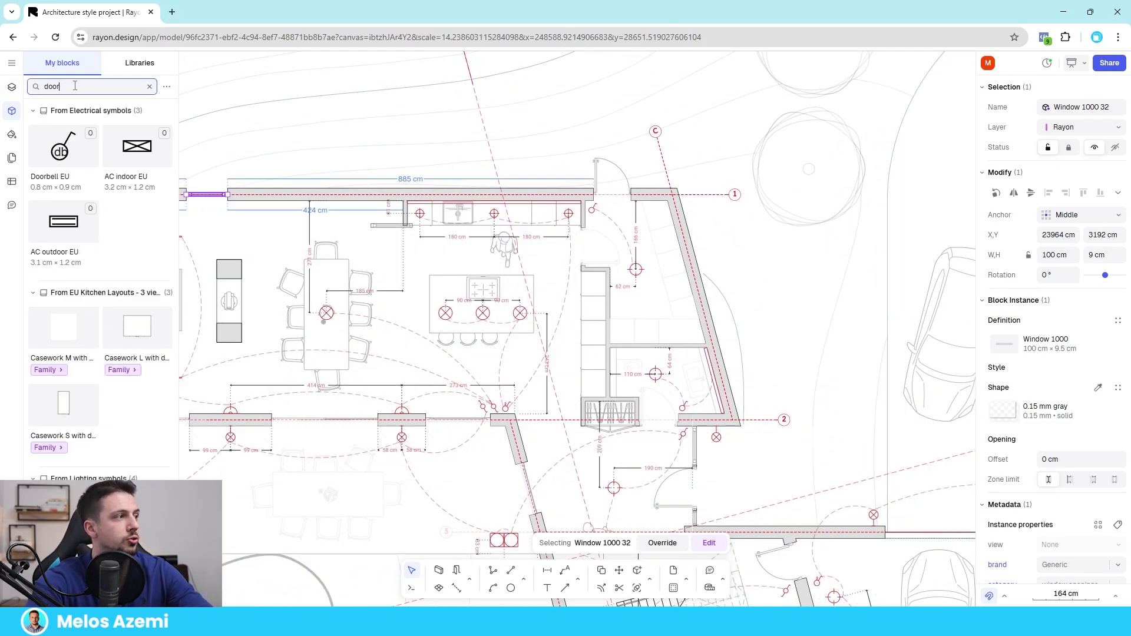
scroll(126, 277, down, 4)
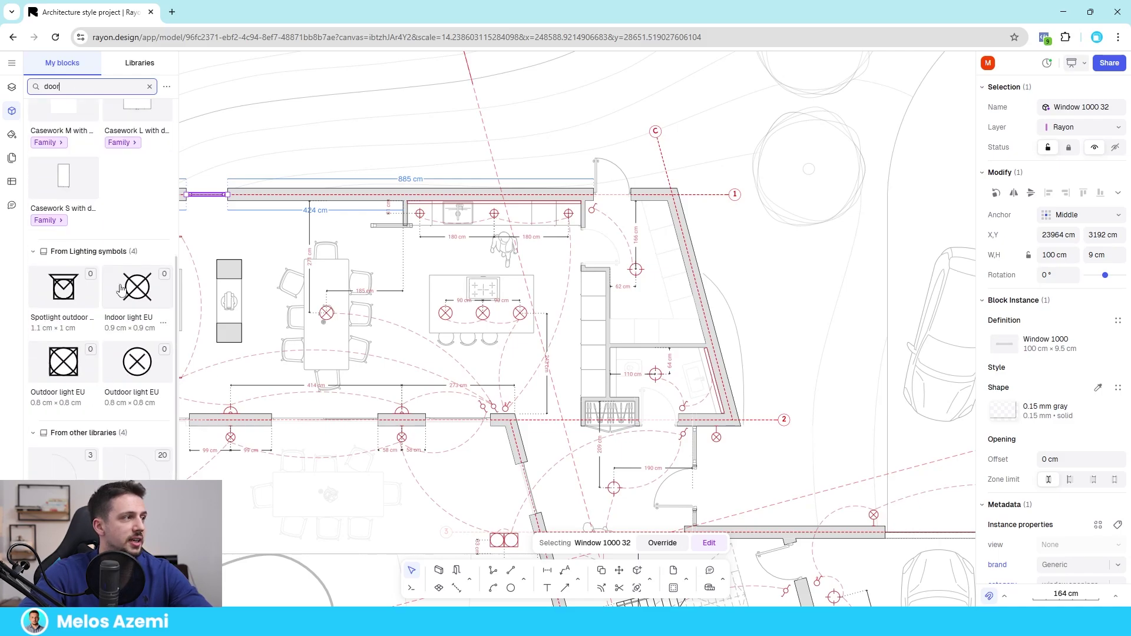
scroll(128, 215, up, 4)
scroll(88, 367, down, 4)
scroll(675, 294, down, 5)
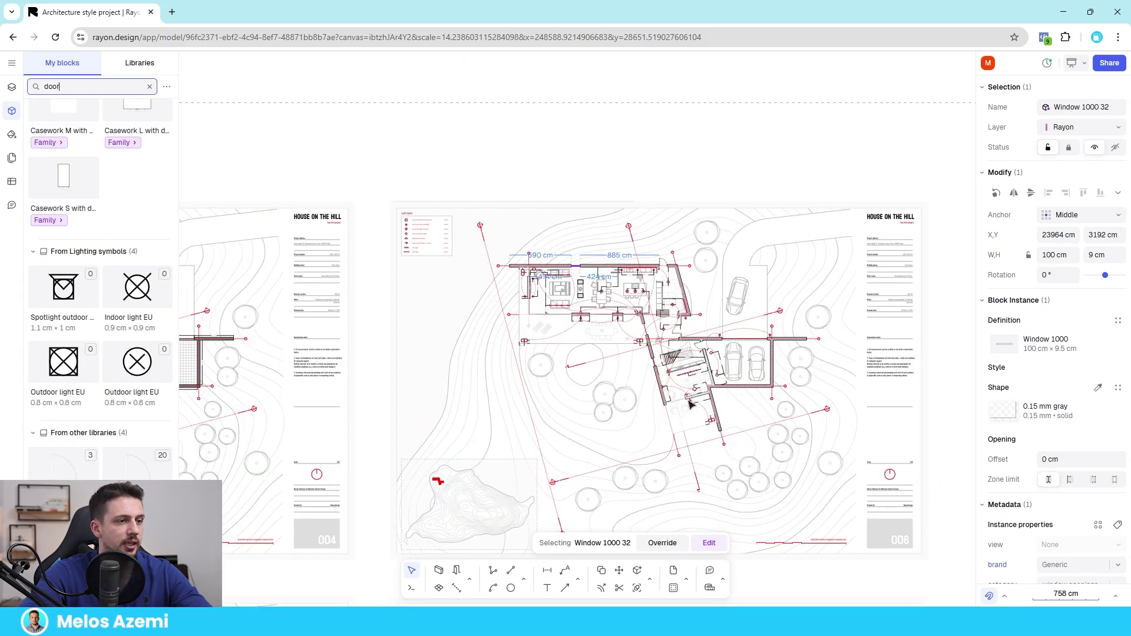
Insert a Door EU 90 block into the slanted exterior wall beside the staircase, directly below the wall segment
scroll(693, 395, up, 5)
middle_drag(689, 335, 586, 118)
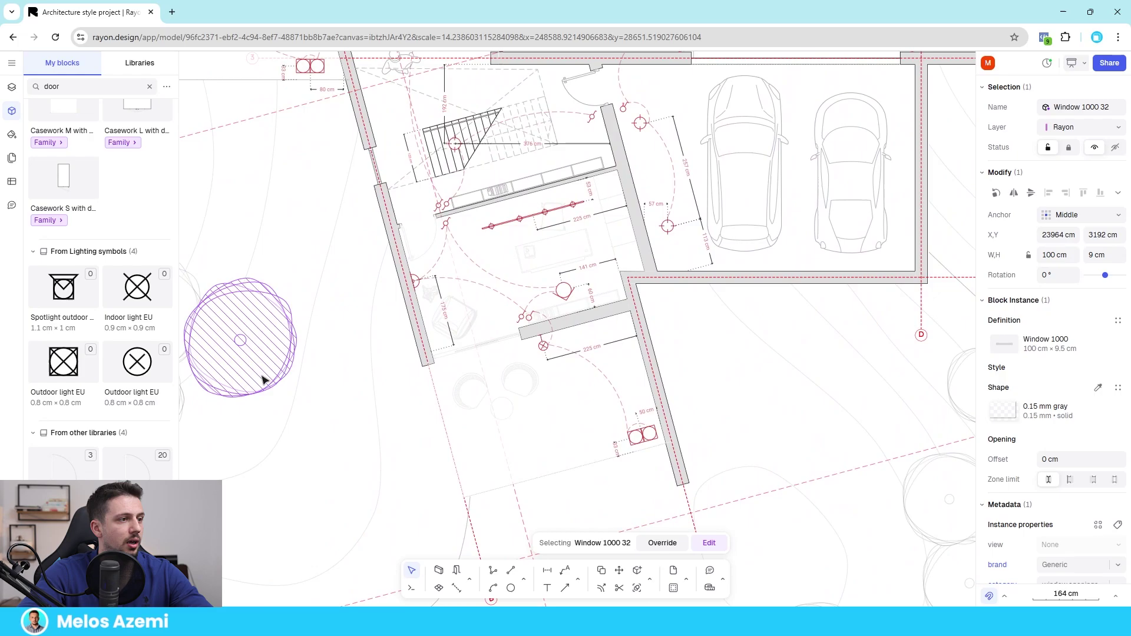
middle_drag(497, 209, 587, 447)
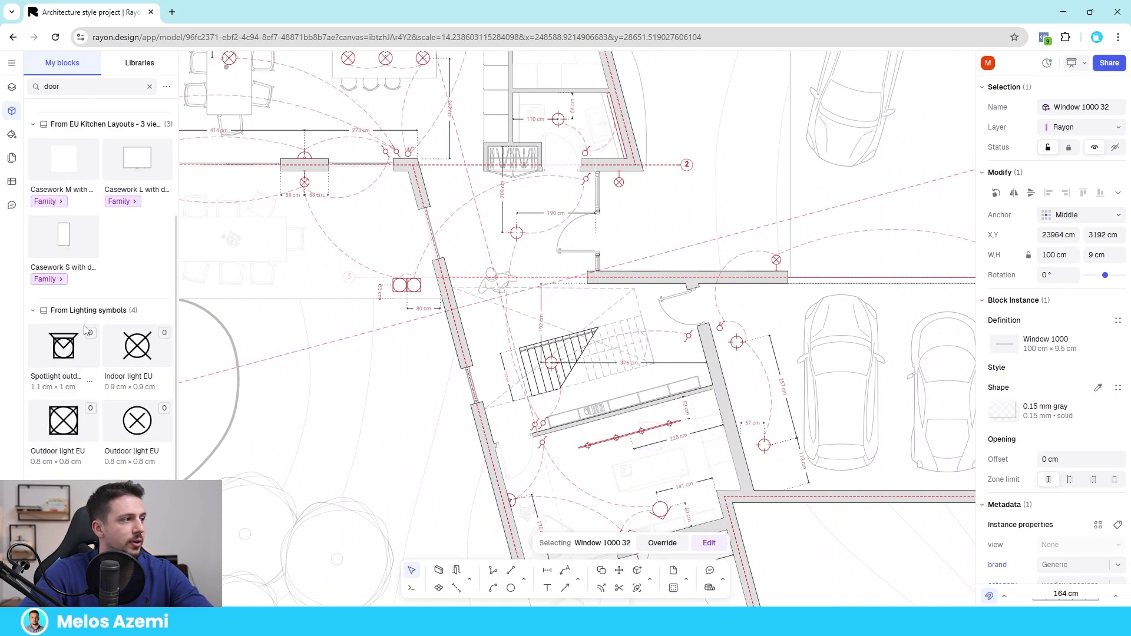
shift+click(465, 344)
click(469, 347)
scroll(472, 350, up, 5)
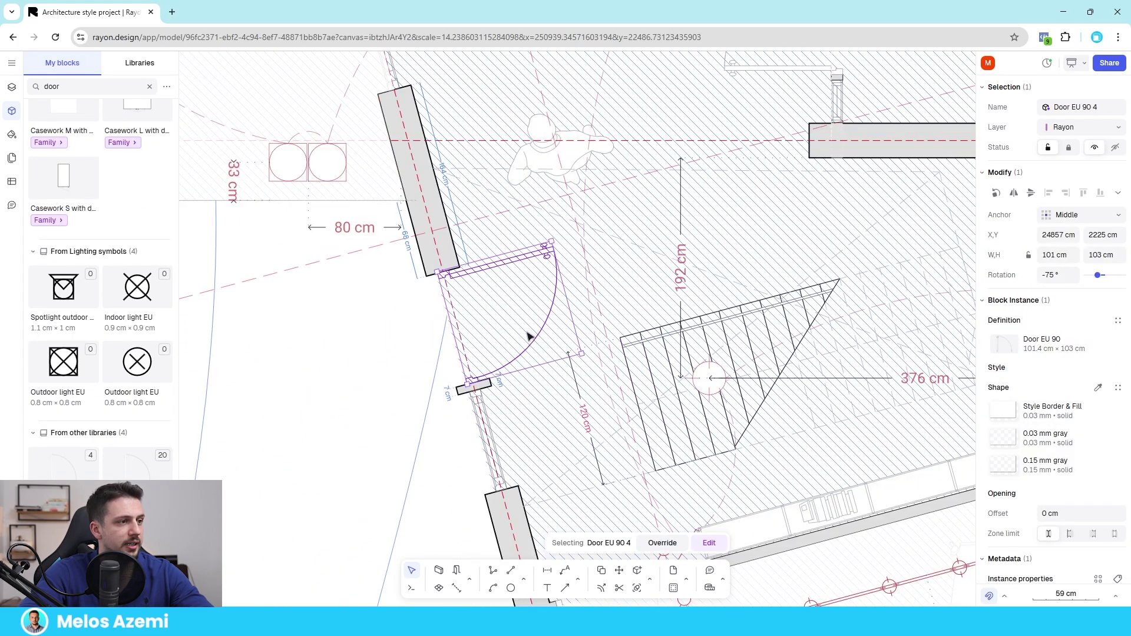
scroll(530, 333, down, 5)
scroll(530, 347, up, 5)
scroll(530, 347, down, 2)
scroll(530, 347, up, 2)
drag(534, 354, 525, 315)
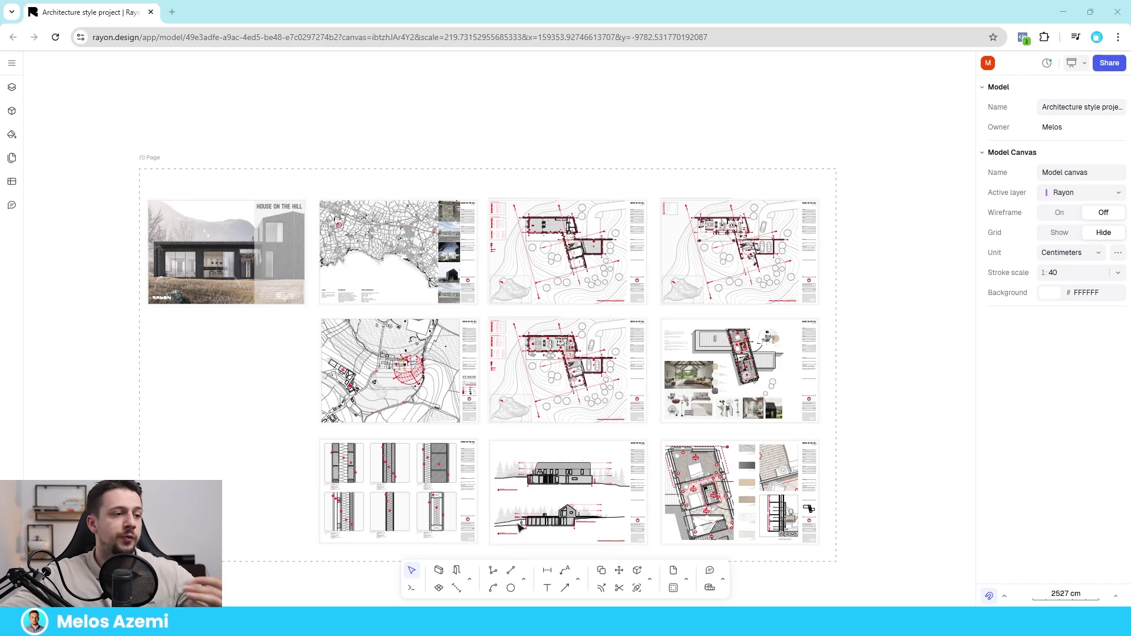
Examine the bedroom floor plan view on sheet 009, entering and leaving its override mode
scroll(836, 474, up, 8)
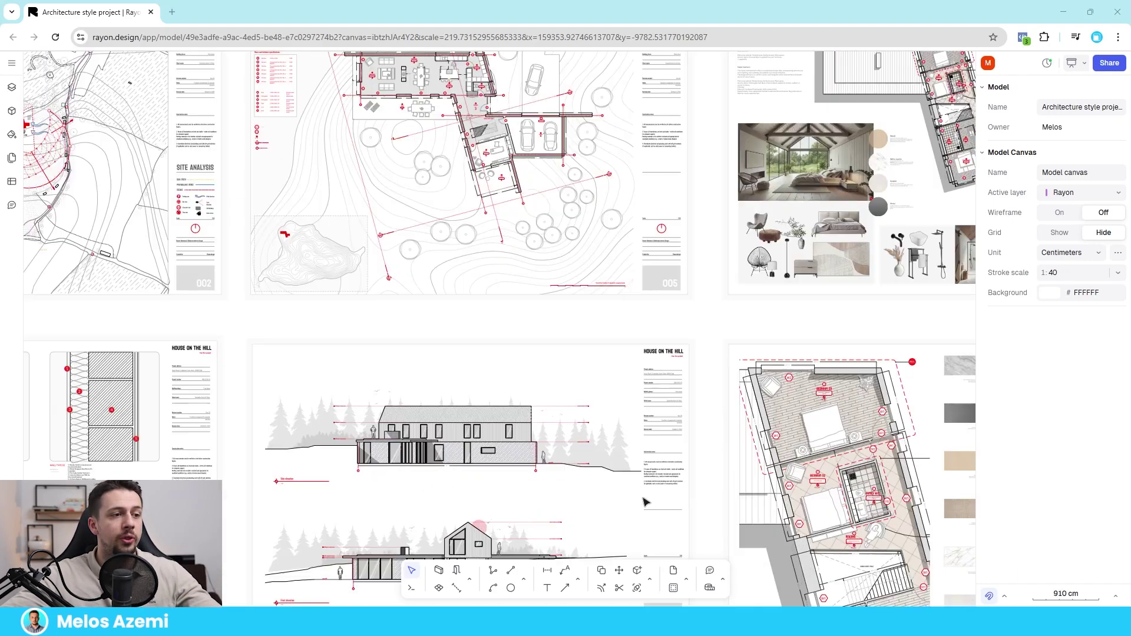
middle_drag(835, 474, 290, 271)
scroll(290, 265, down, 3)
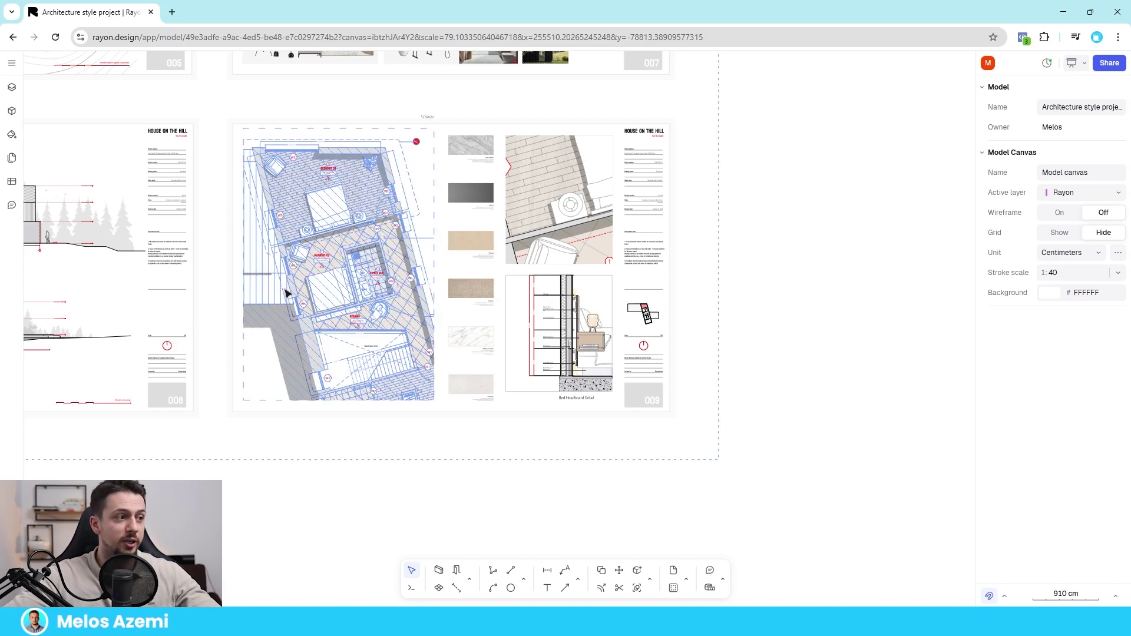
middle_drag(285, 292, 406, 324)
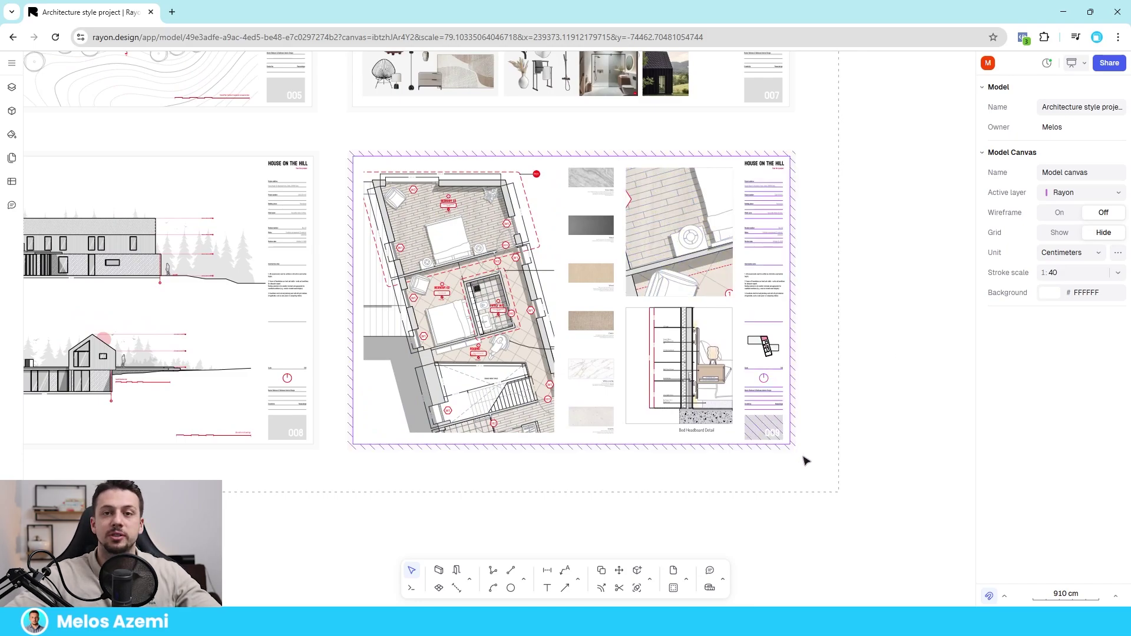
double_click(534, 369)
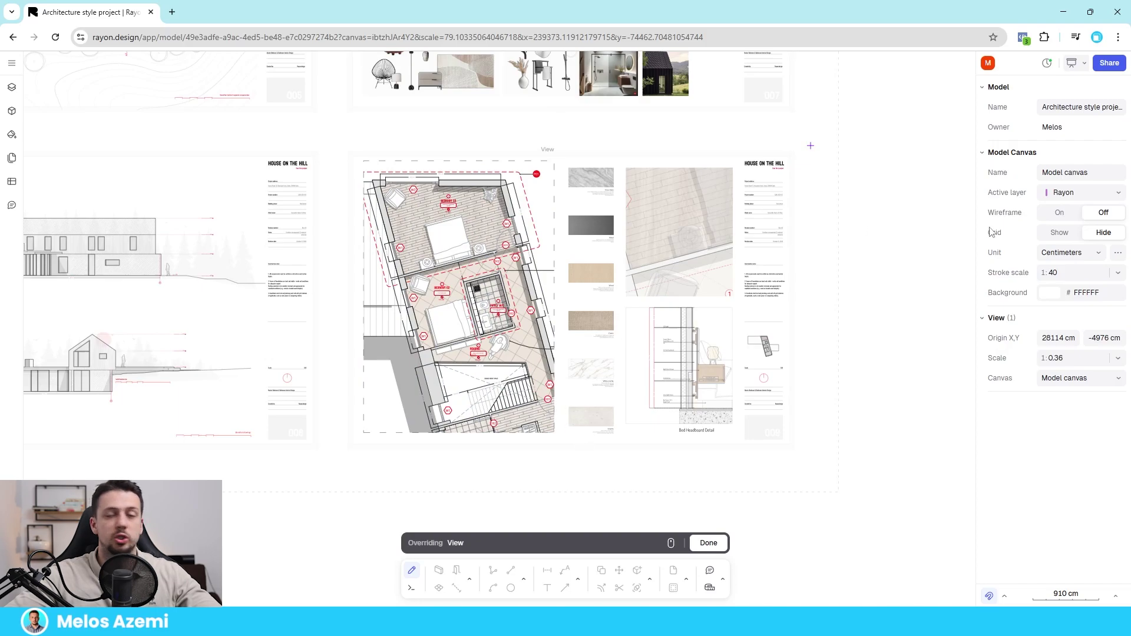
click(708, 541)
scroll(371, 329, up, 5)
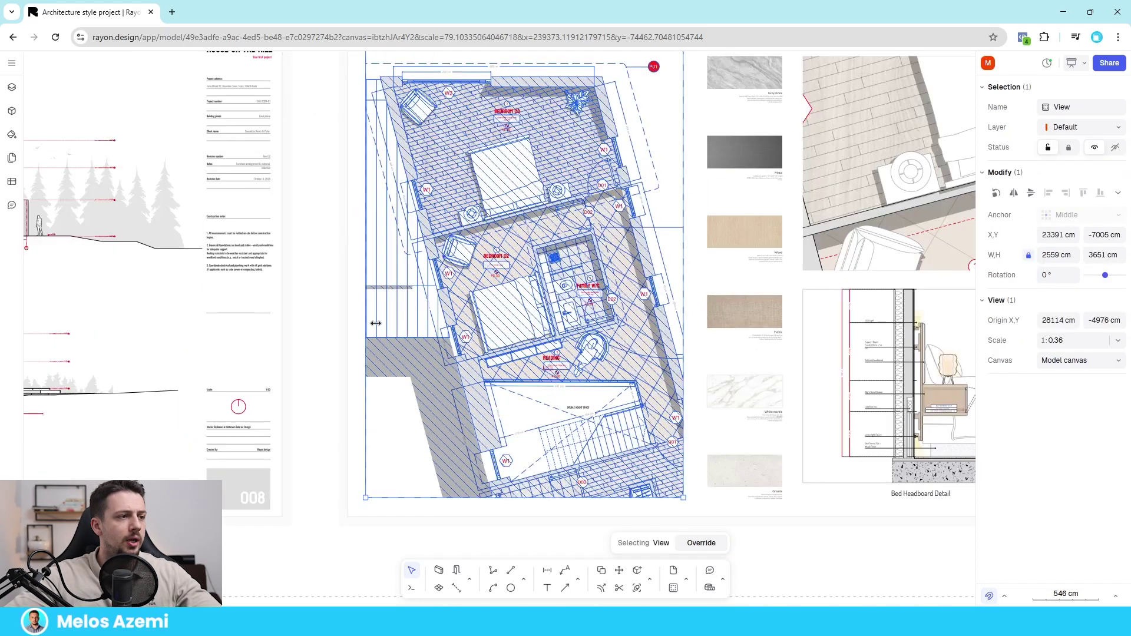
scroll(567, 266, down, 8)
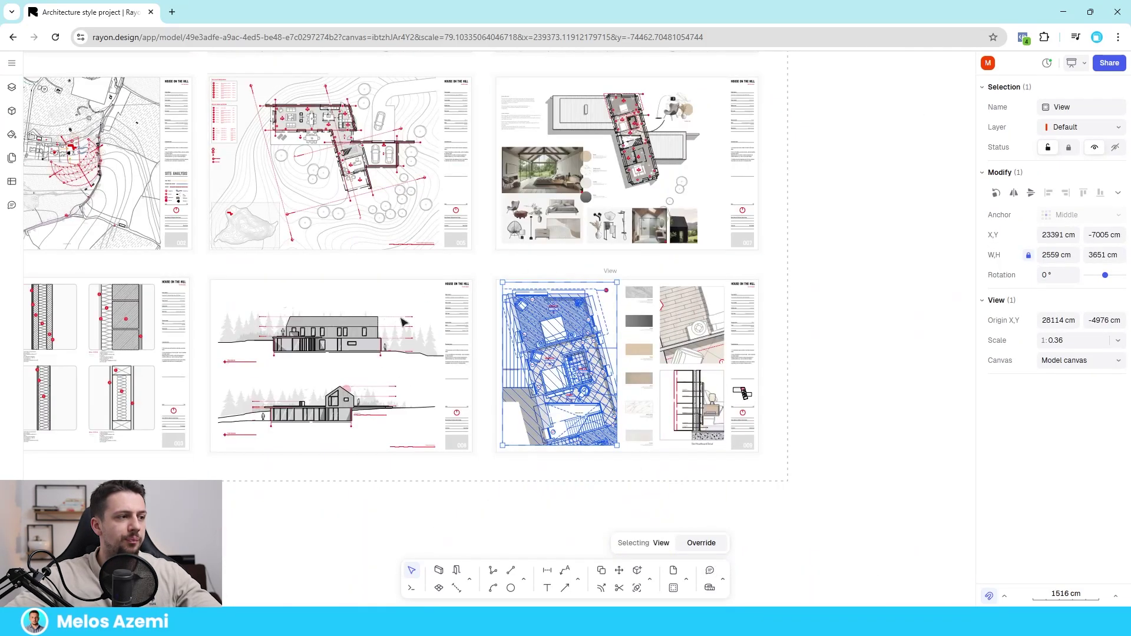
Add the Price property to the Bedroom 02 floor zone in the sheet 009 plan view and set it to 1200
scroll(586, 360, up, 7)
double_click(651, 401)
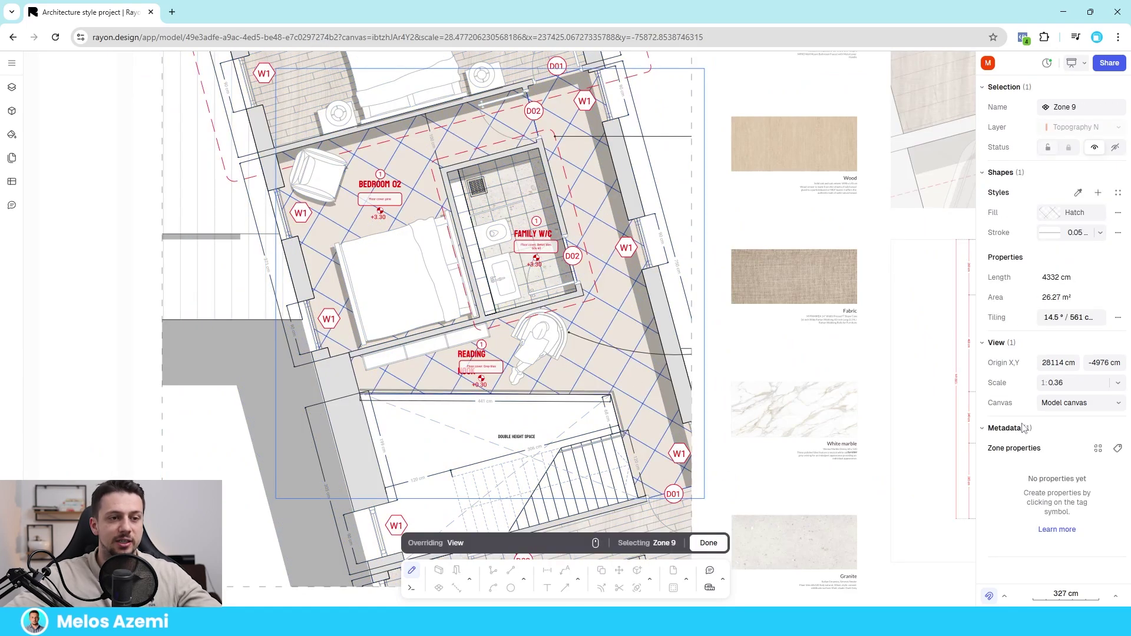
click(1117, 450)
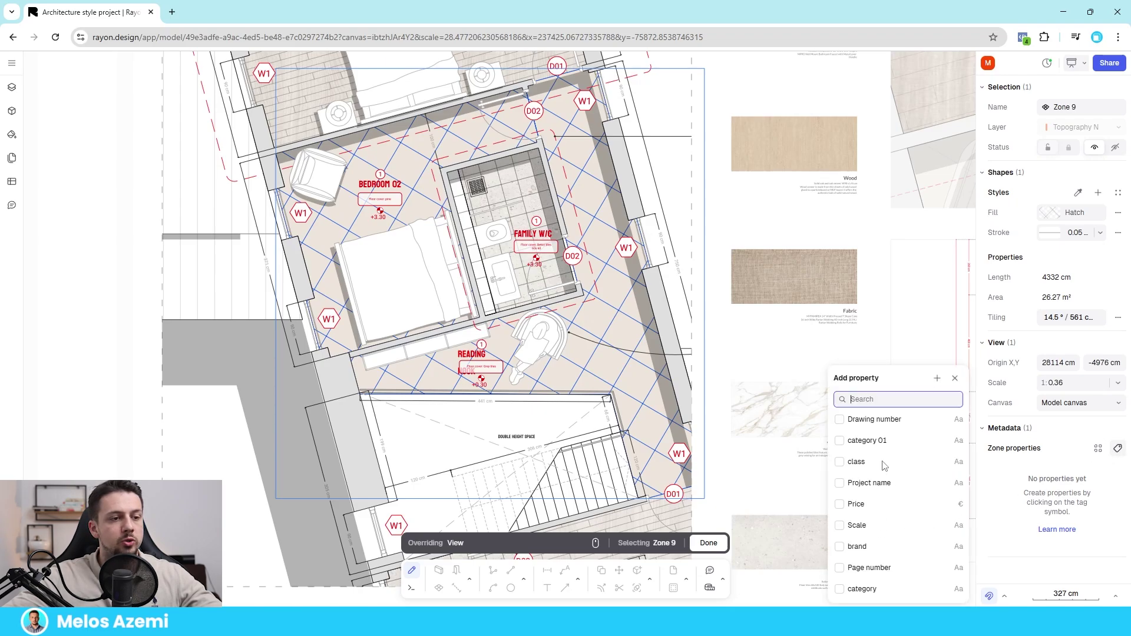
click(839, 505)
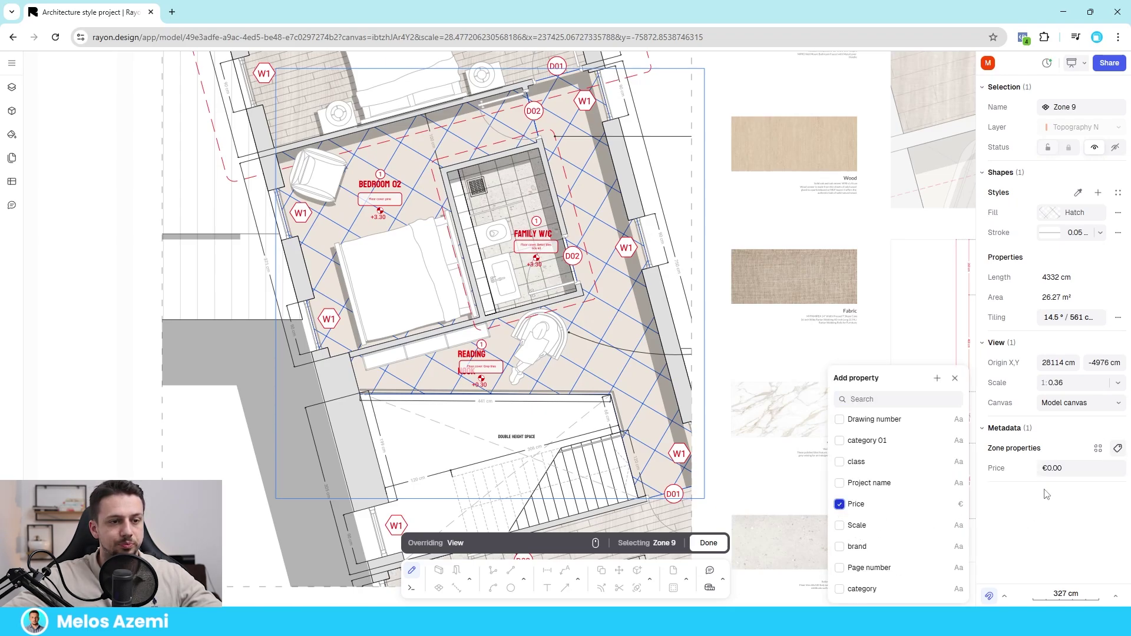
click(1063, 468)
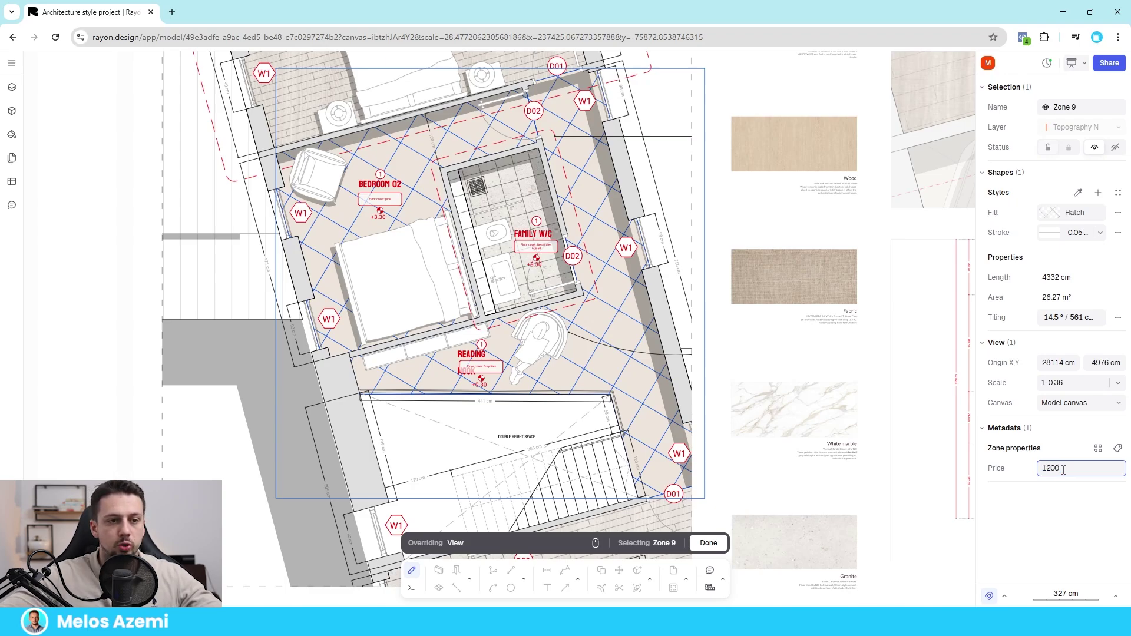
Add the Price property to the tiled Family W/C floor zone and set it to 800
scroll(511, 379, up, 4)
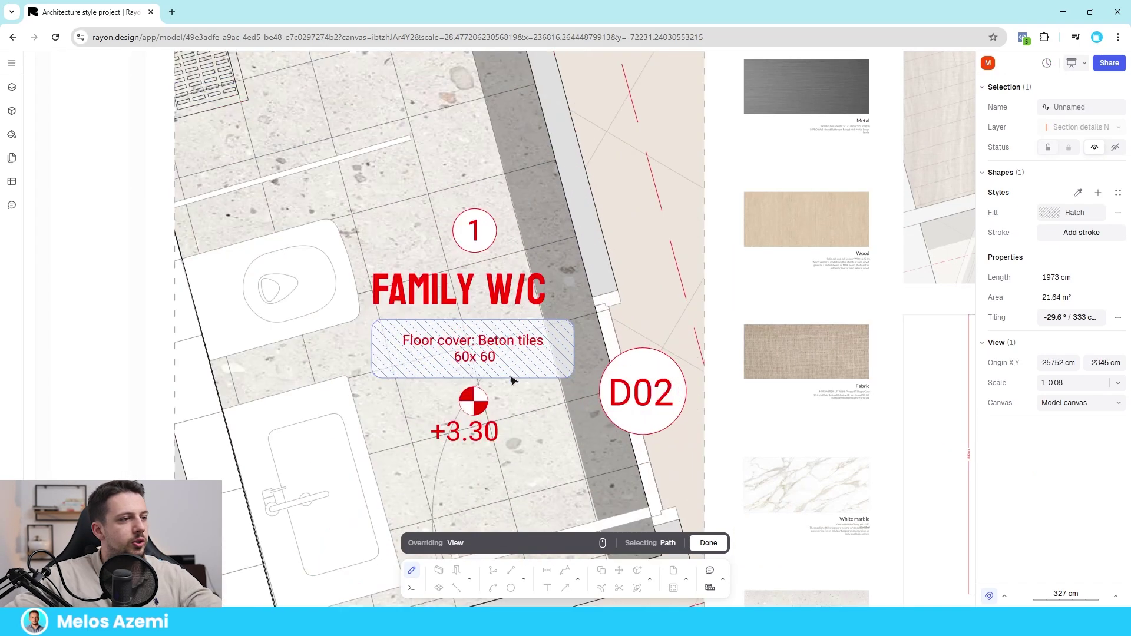
scroll(562, 402, down, 5)
key(Escape)
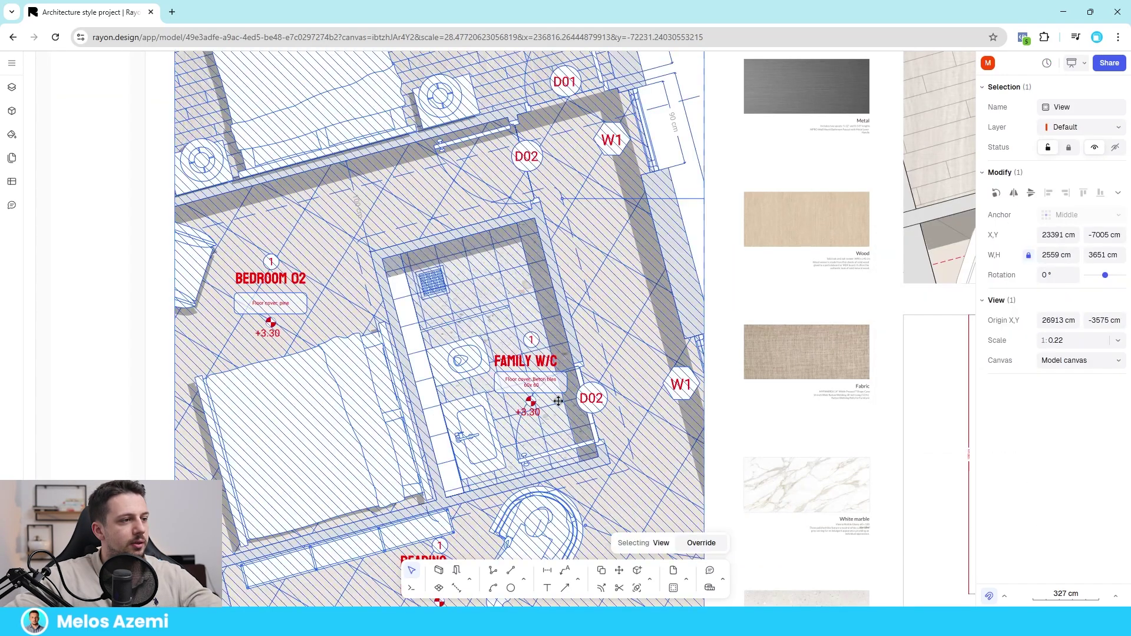
double_click(496, 298)
click(498, 298)
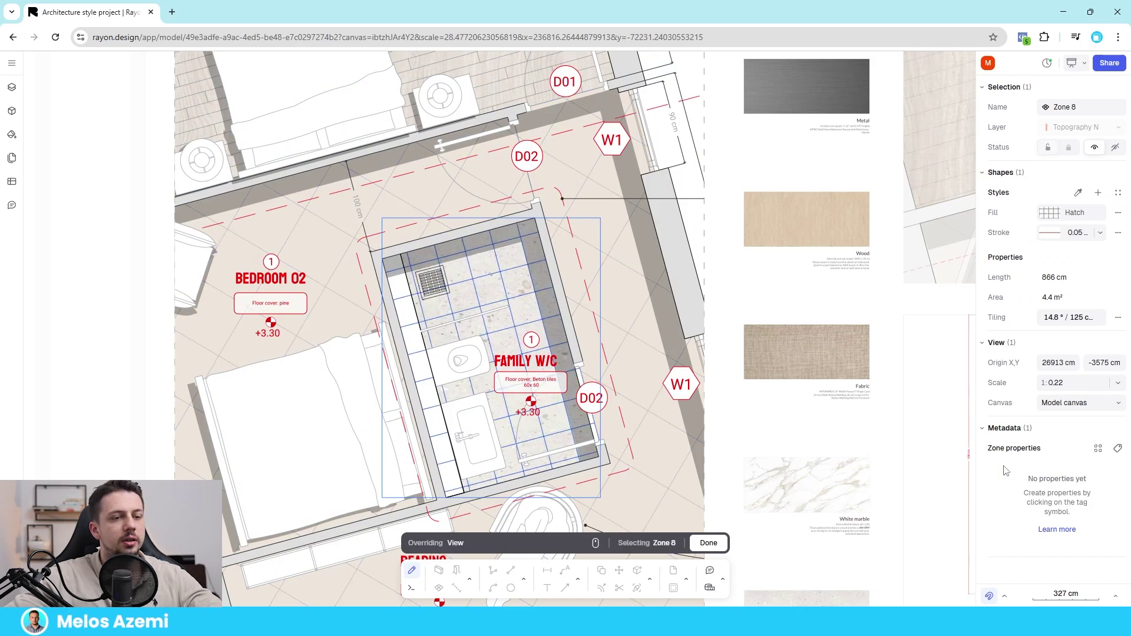
click(1116, 449)
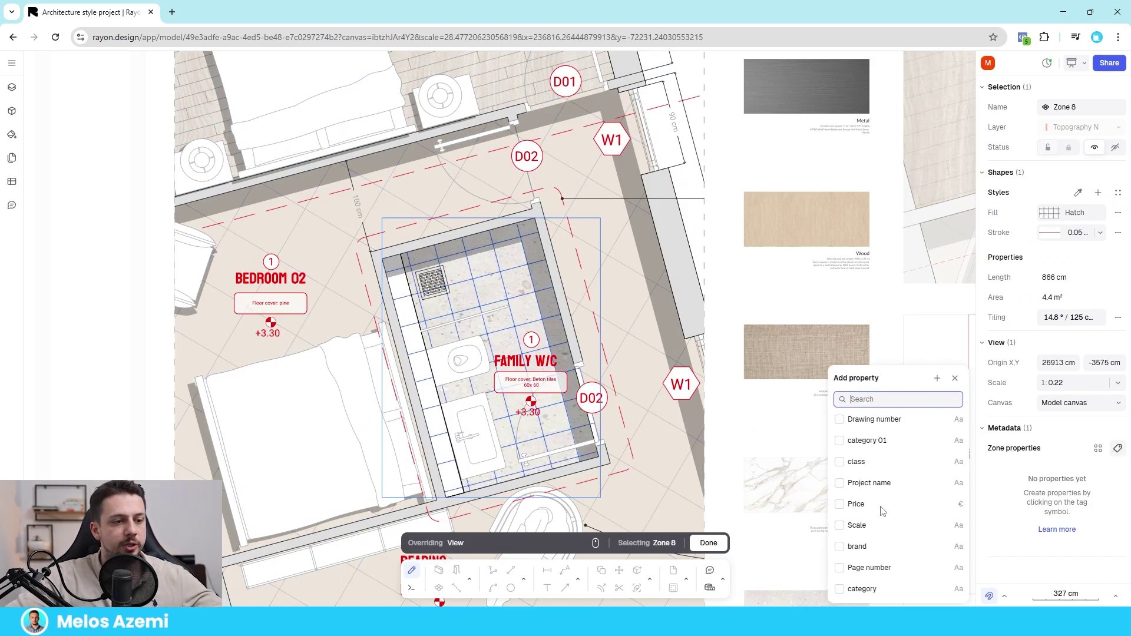
click(840, 505)
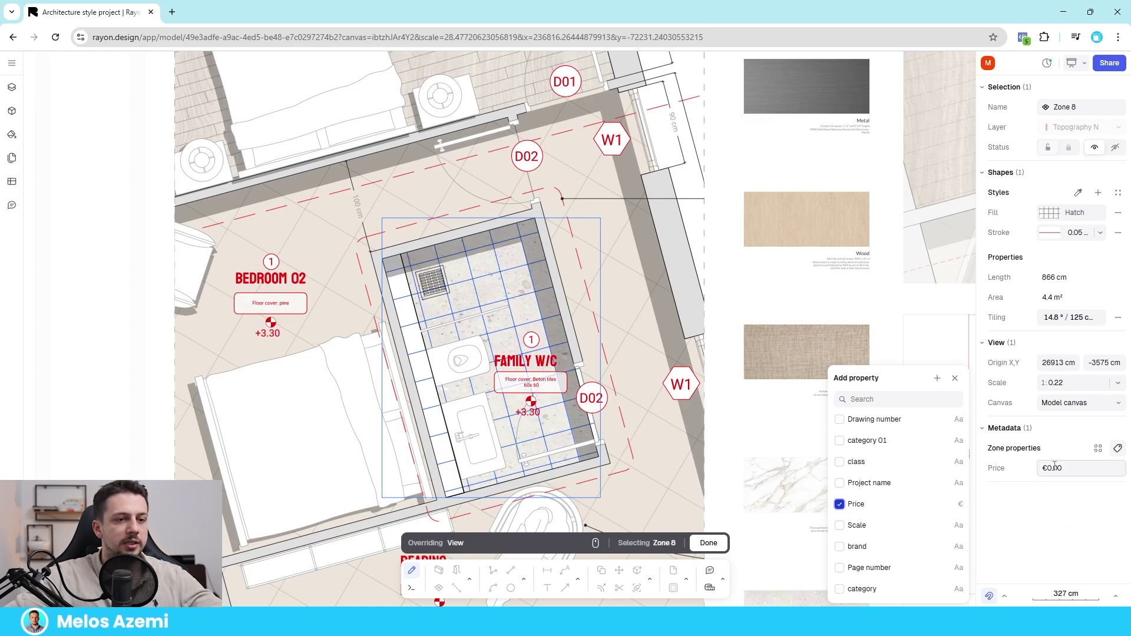
click(1054, 467)
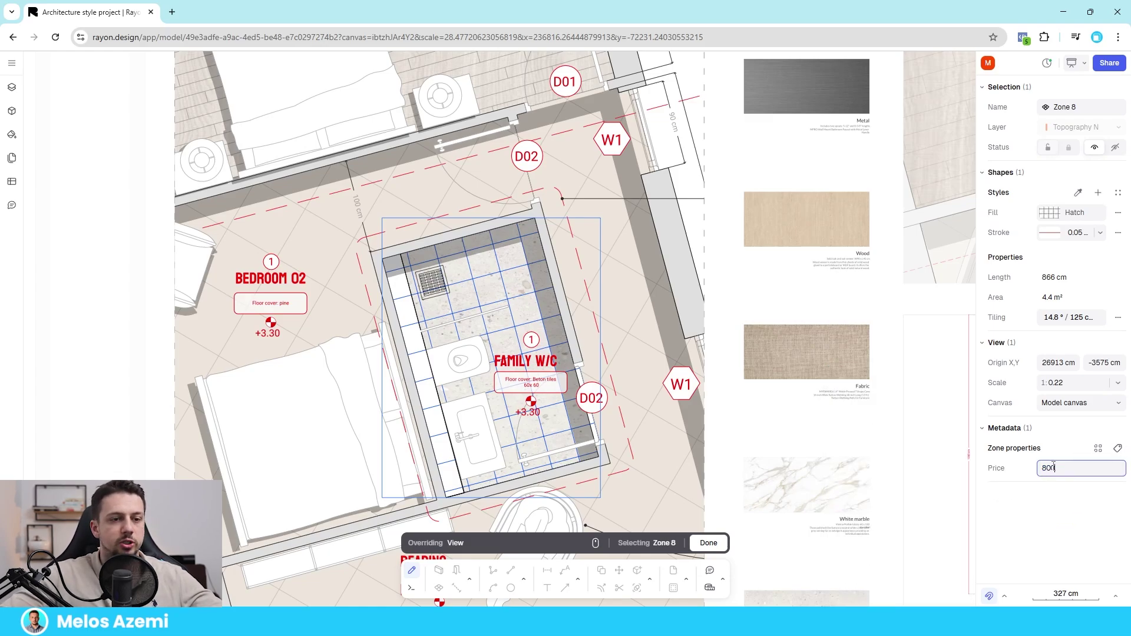
Zoom out the plan inside the sheet 009 view to show more of the floor, and leave its override mode
scroll(417, 345, down, 10)
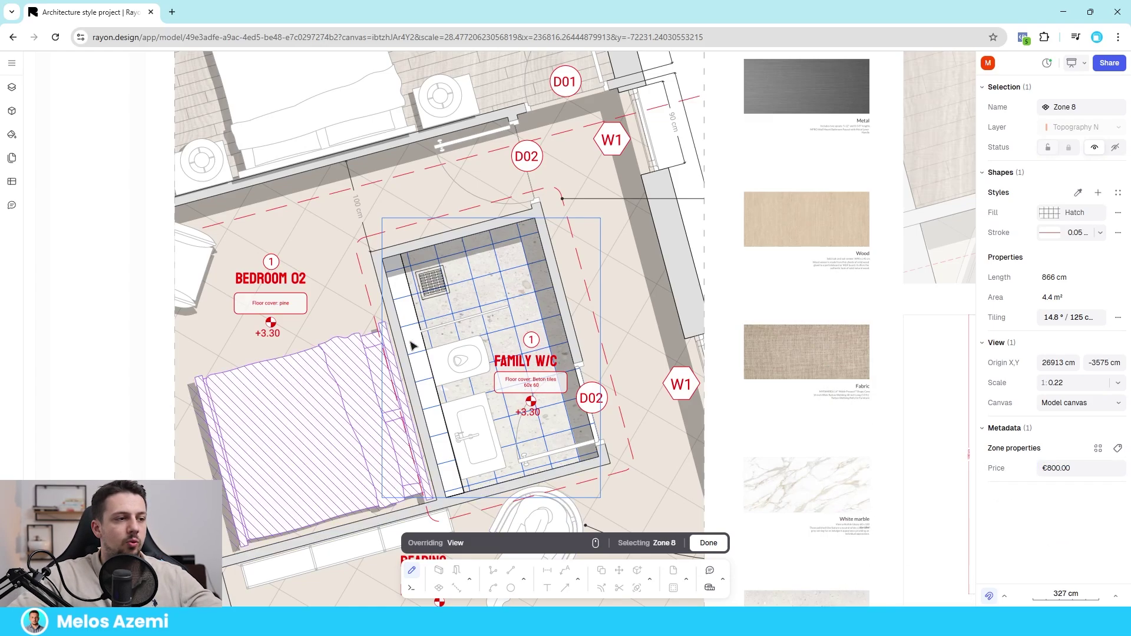
scroll(507, 345, up, 5)
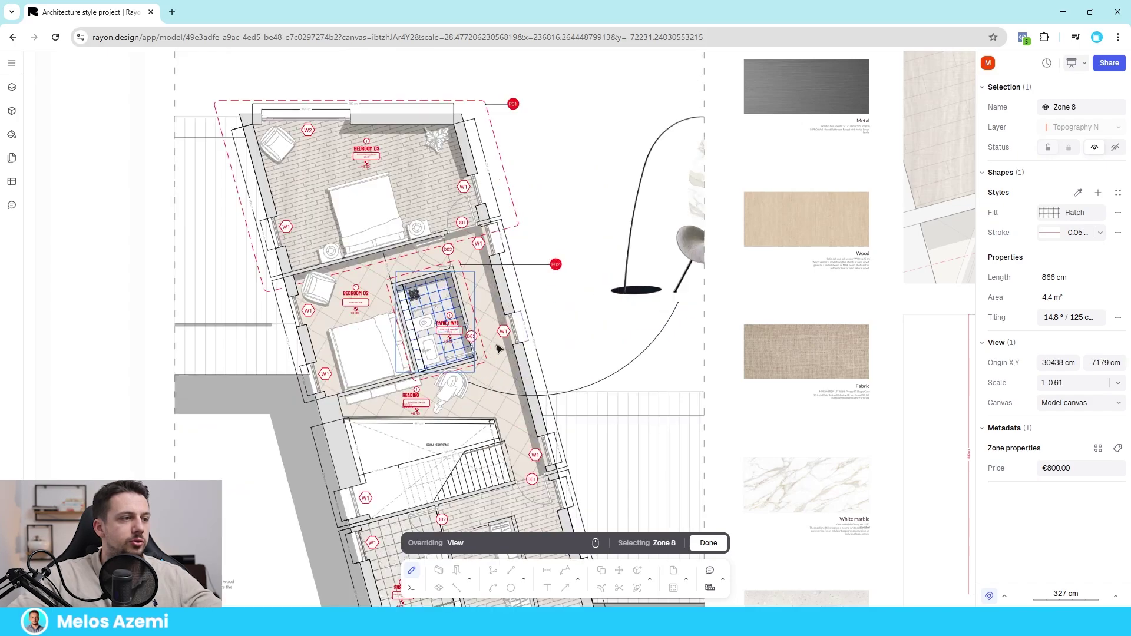
click(730, 403)
scroll(706, 321, down, 8)
click(735, 500)
scroll(598, 305, up, 3)
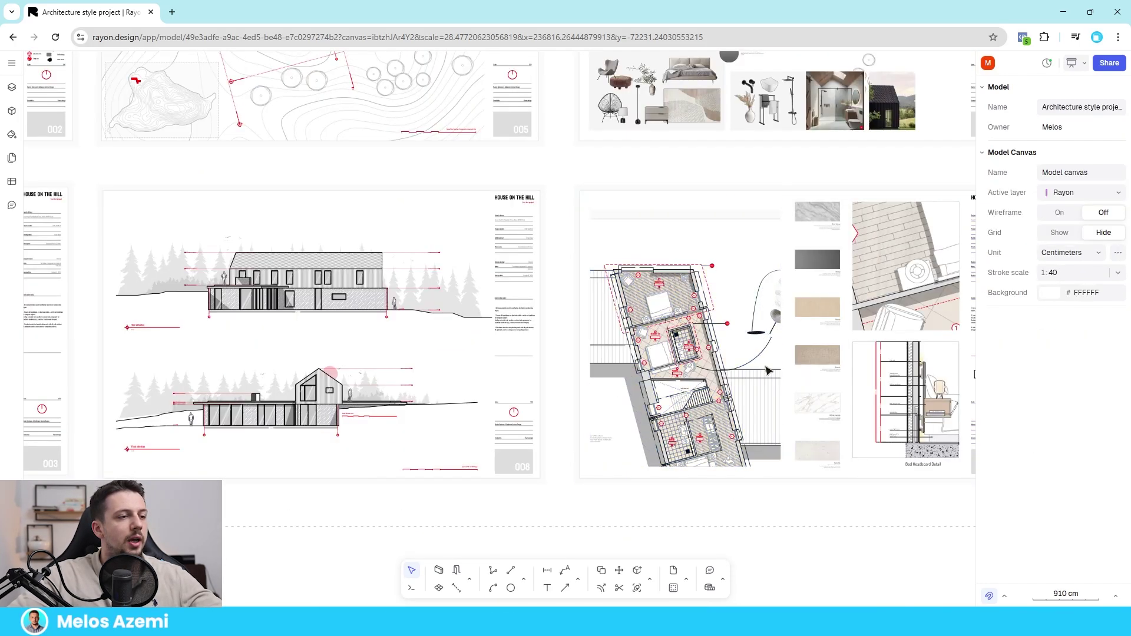
middle_drag(767, 370, 684, 328)
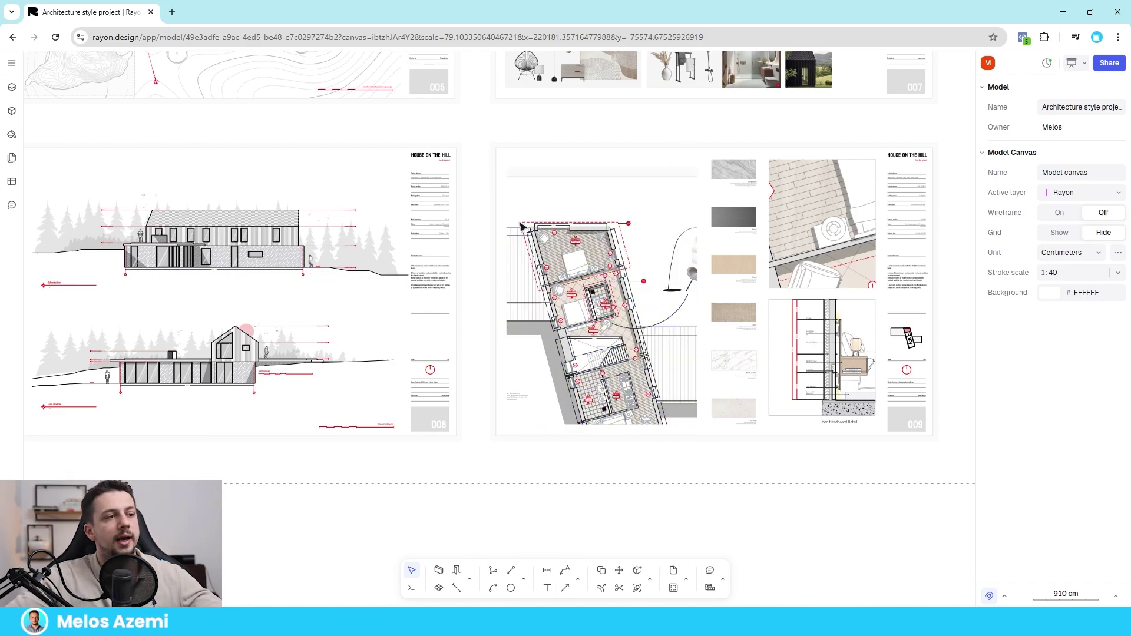
scroll(630, 303, down, 3)
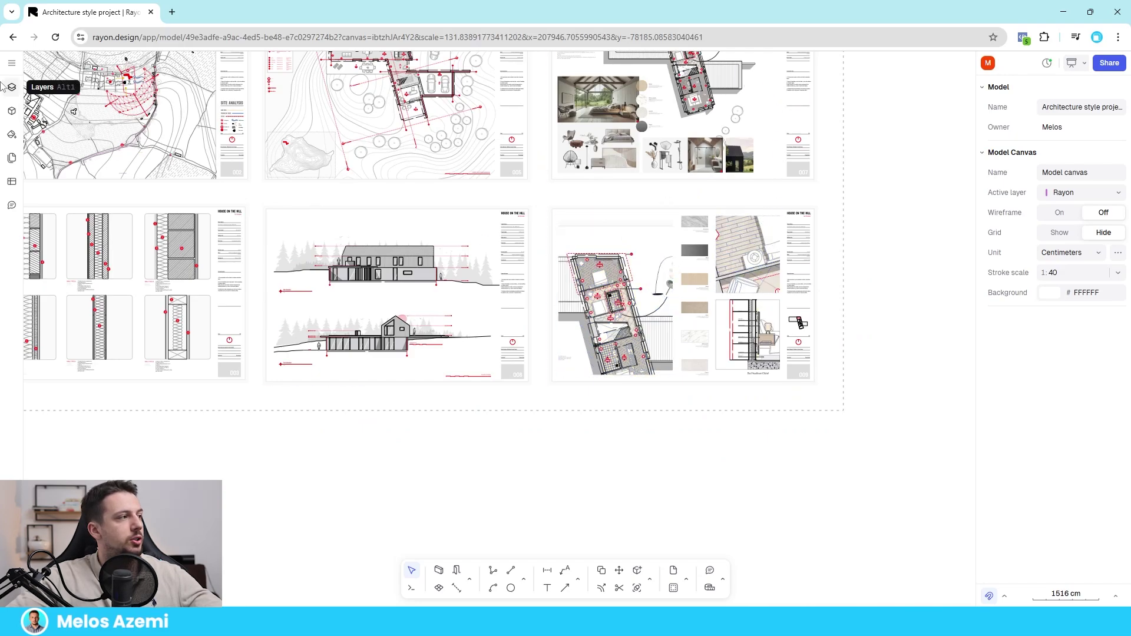
Create a new table of the model's elements and look through its rows
click(11, 183)
click(103, 348)
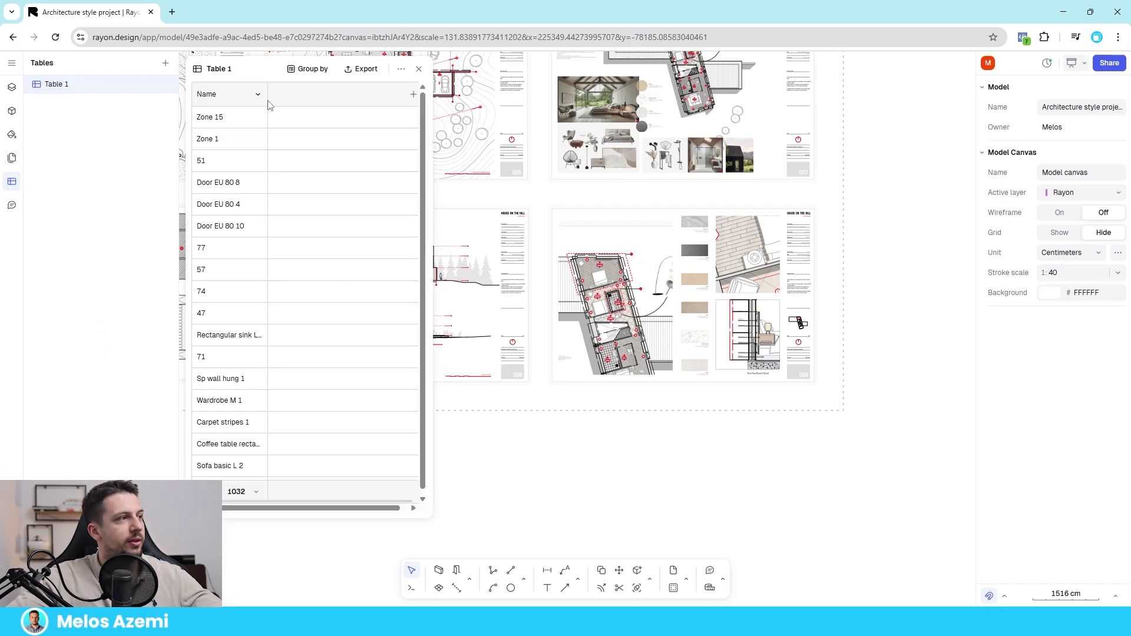
scroll(209, 363, down, 5)
scroll(283, 362, down, 15)
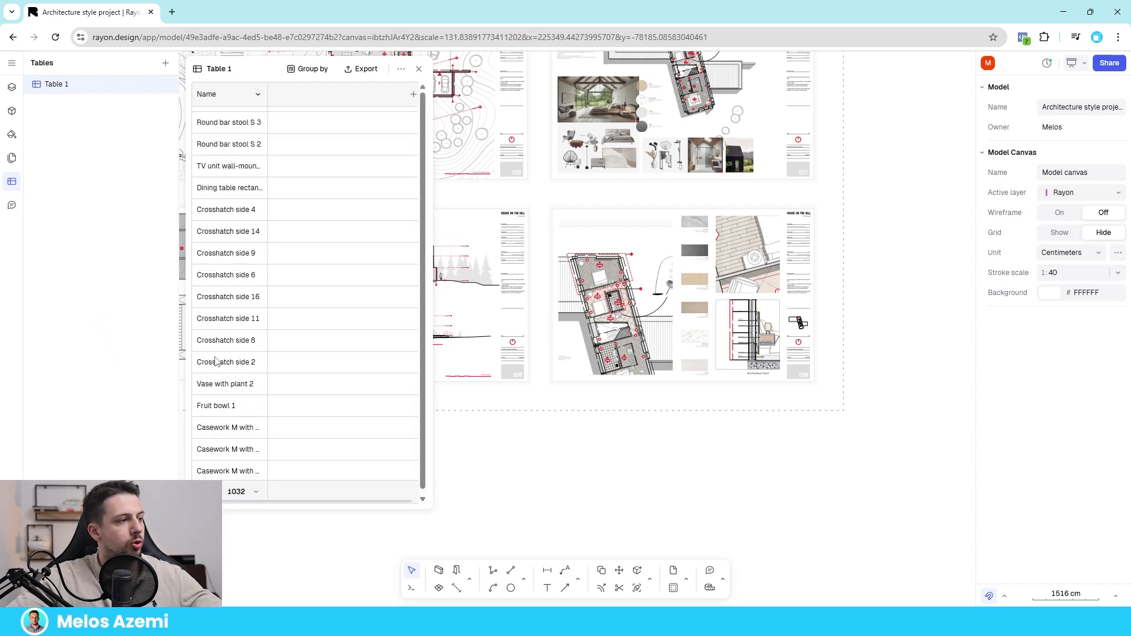
scroll(289, 200, up, 20)
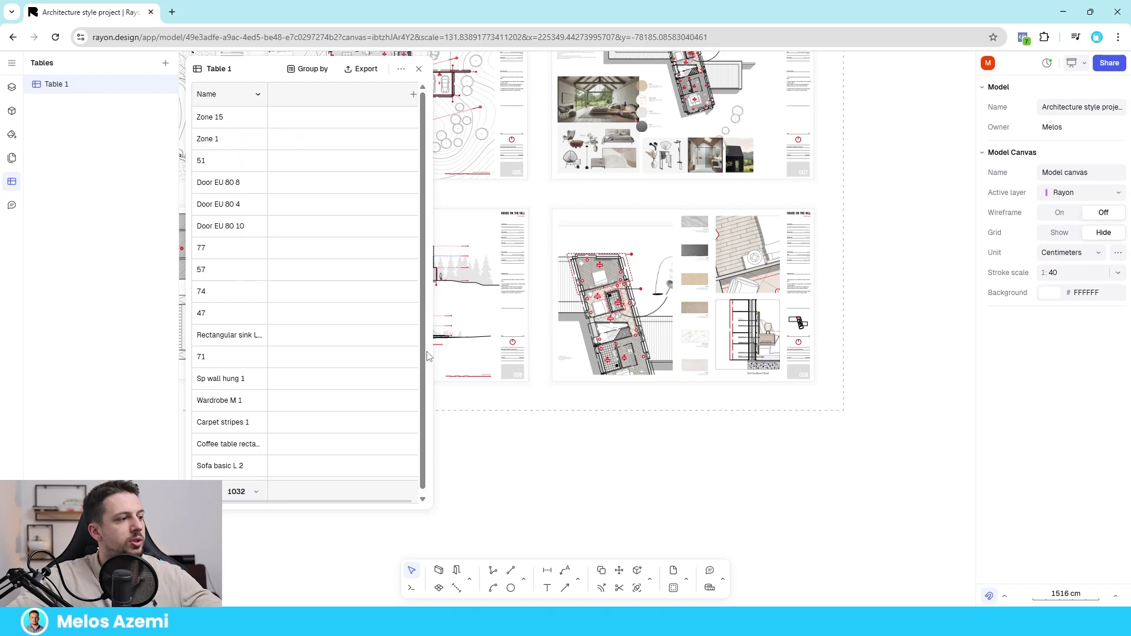
Group the table by Name and expand the Zone 15 and Zone 1 groups
click(314, 73)
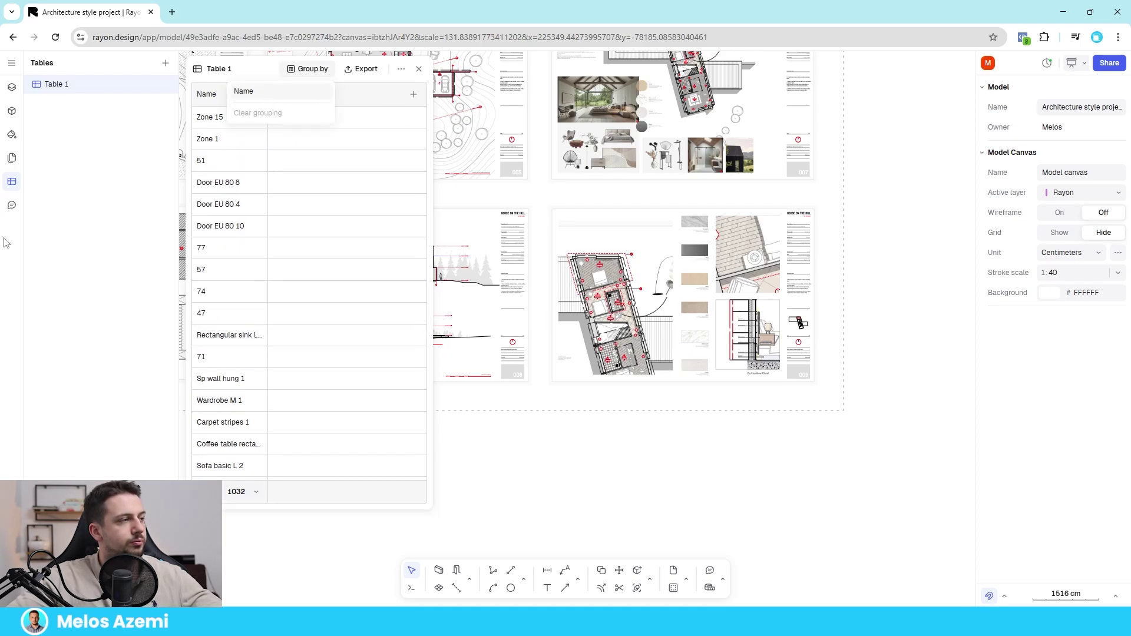
key(Return)
click(247, 194)
click(280, 215)
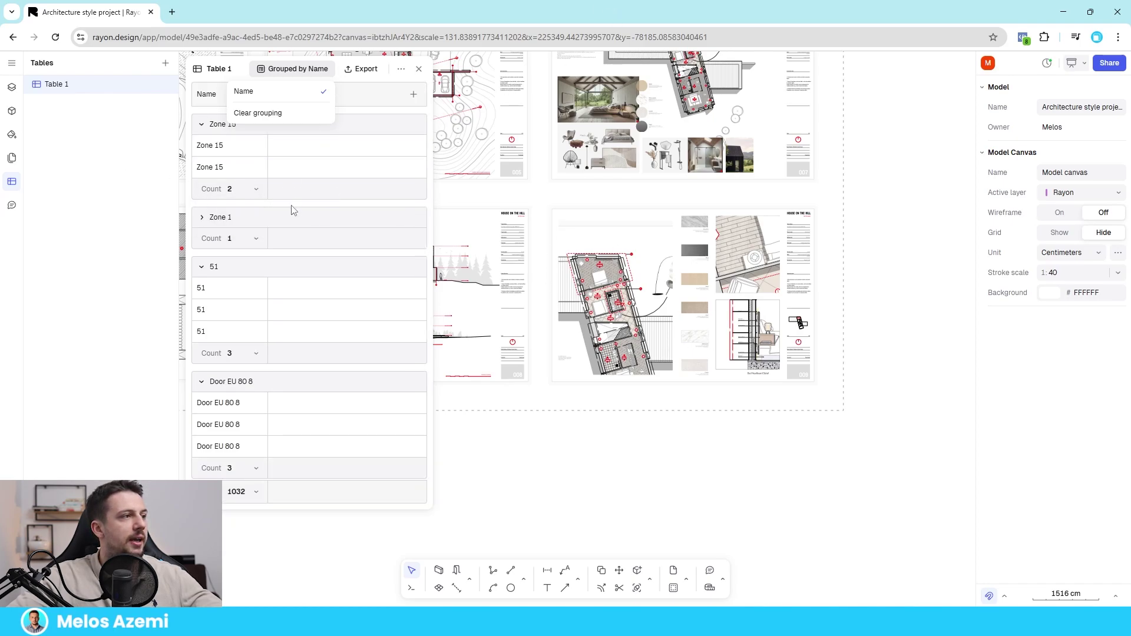
click(357, 115)
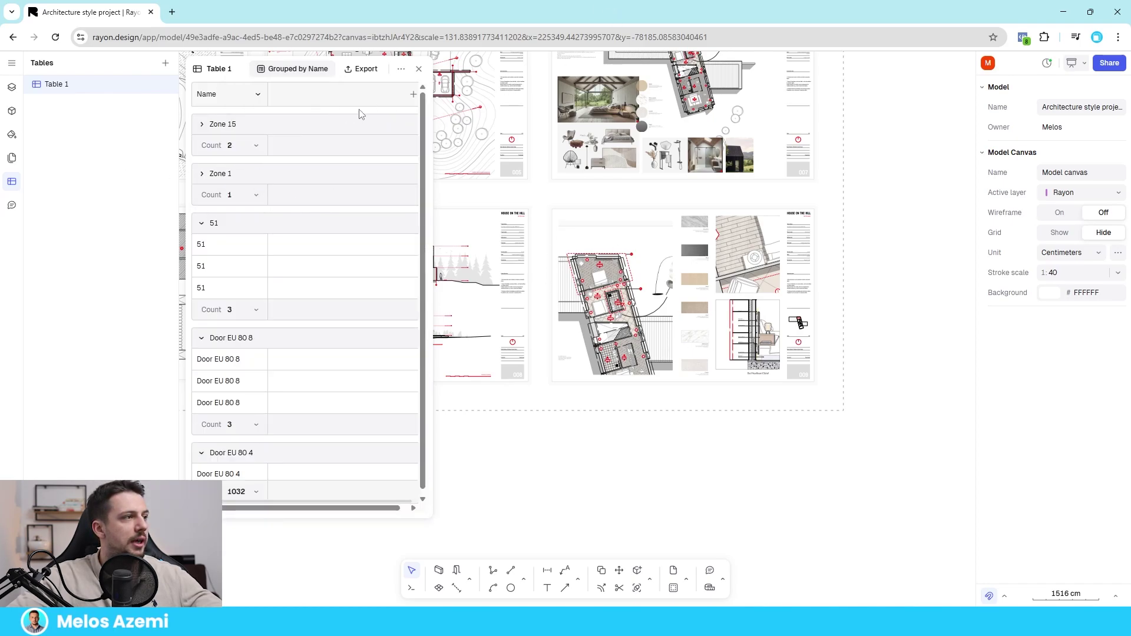
click(226, 123)
click(202, 124)
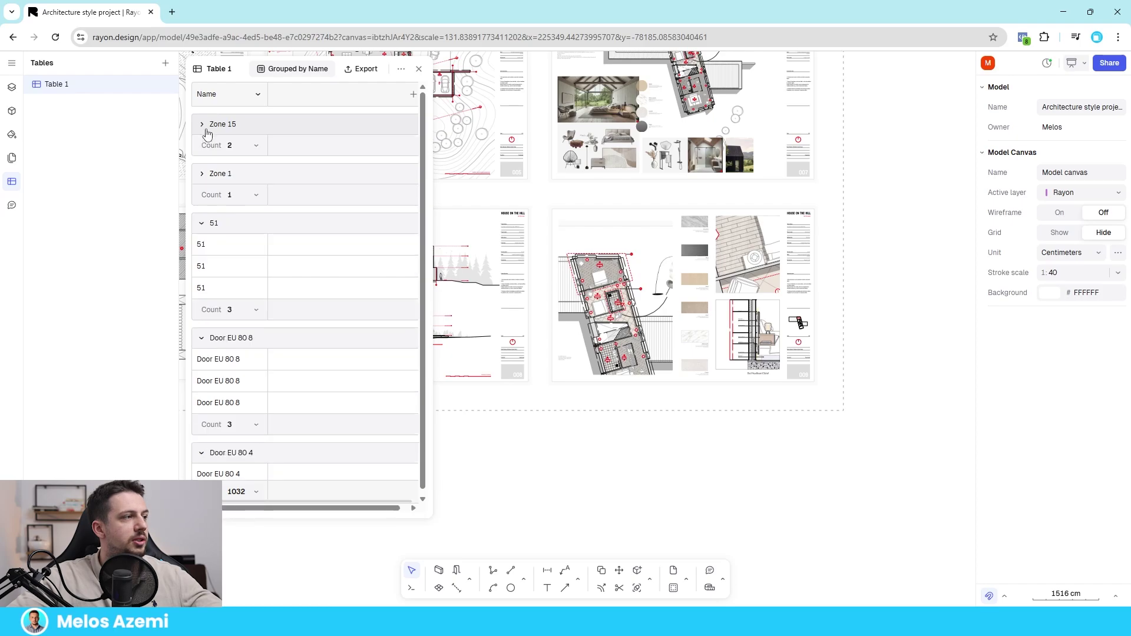
click(213, 176)
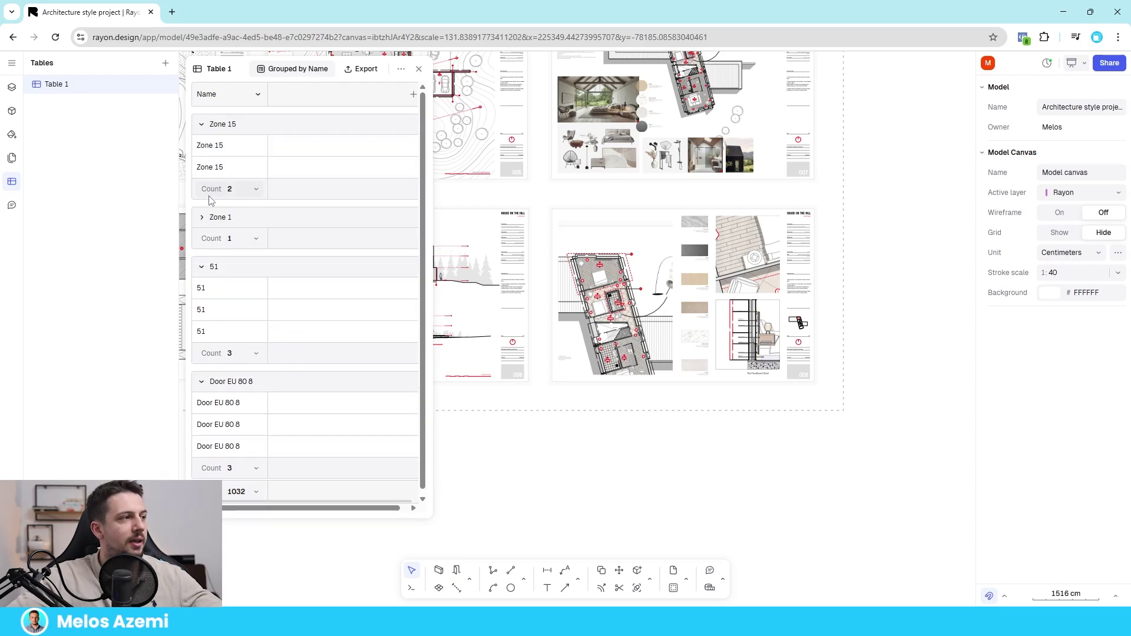
Add Area and Price columns to the grouped table
click(411, 96)
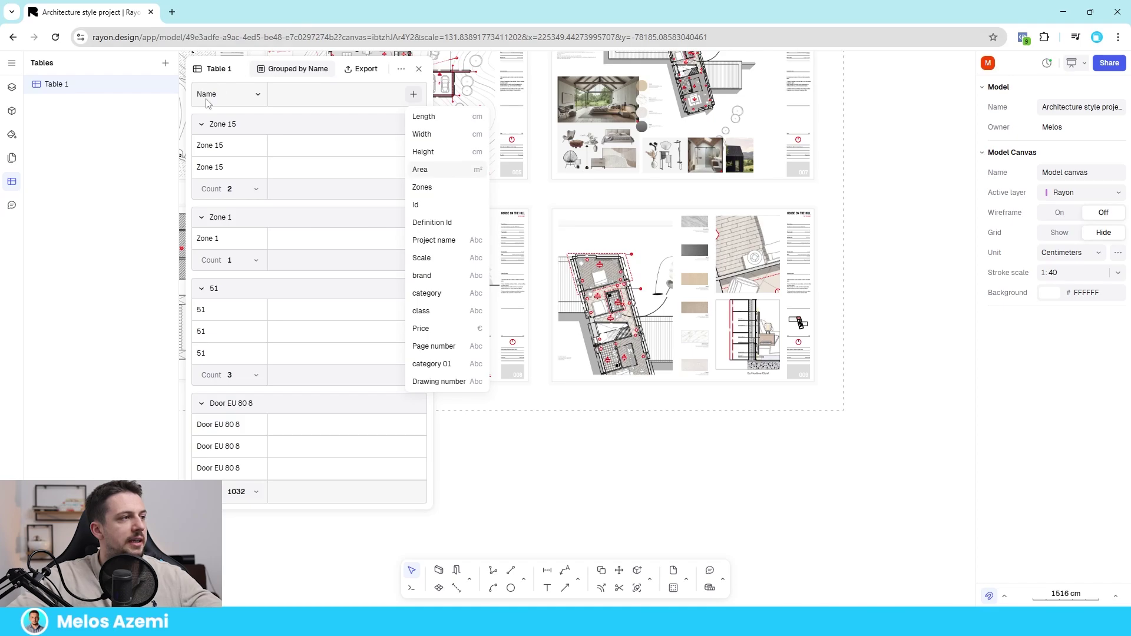
key(Return)
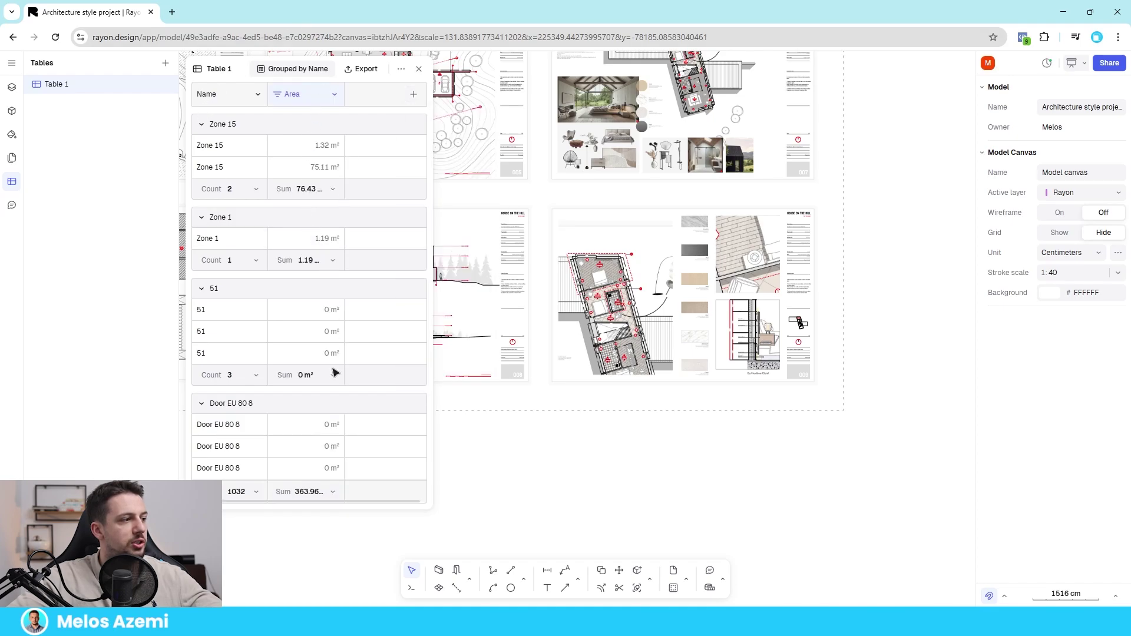
scroll(351, 290, down, 10)
scroll(353, 262, up, 10)
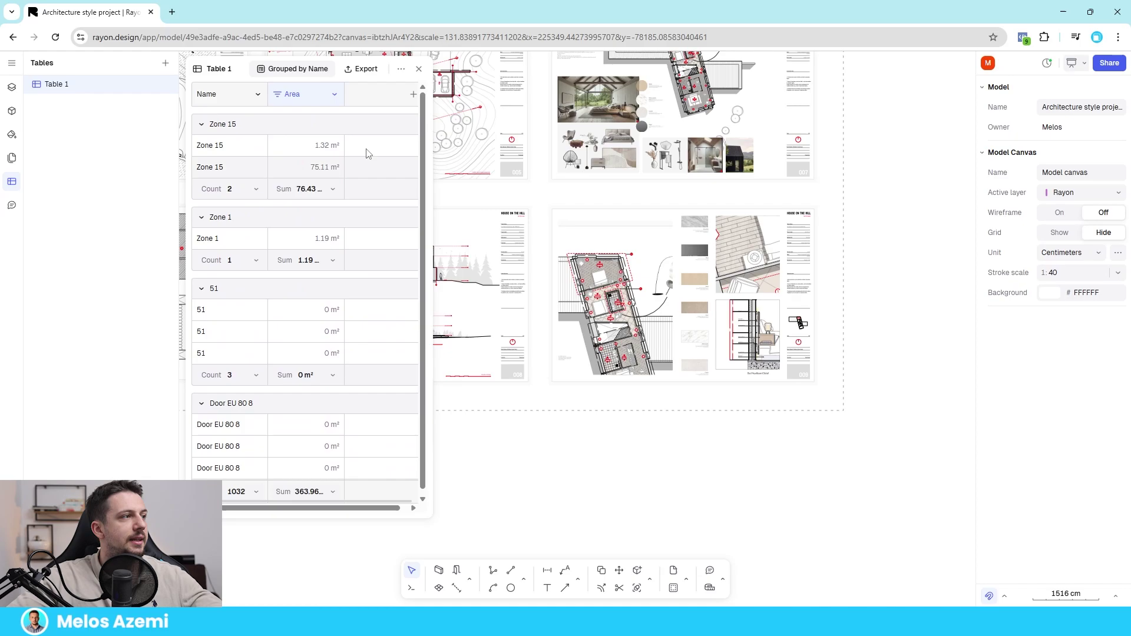
click(414, 95)
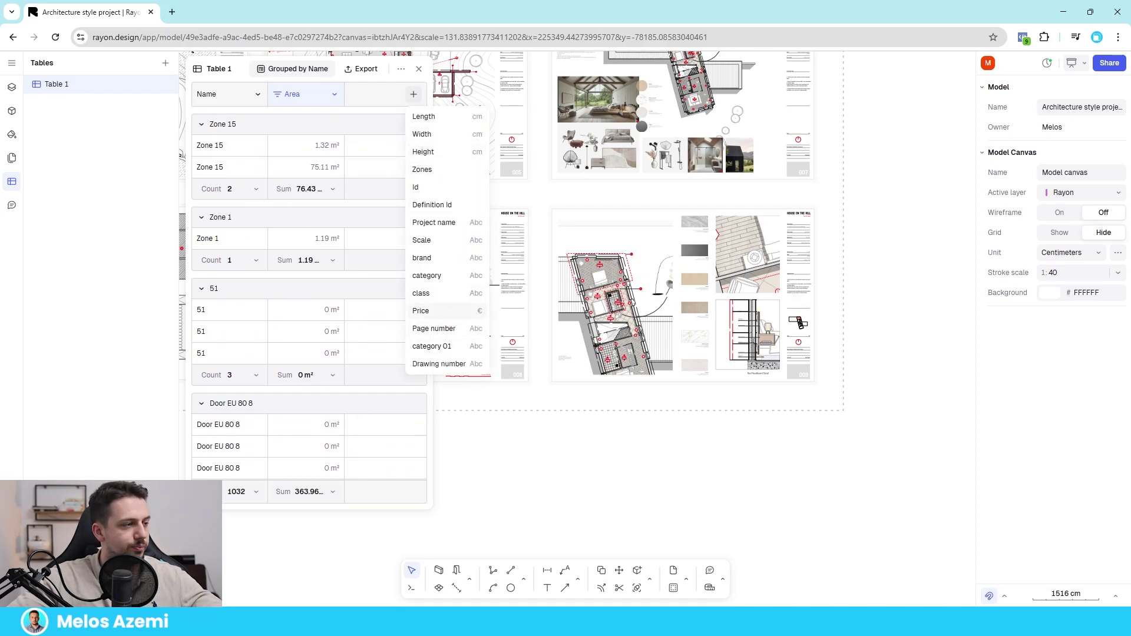
click(442, 311)
Restrict the table's categories so that it lists only zones
click(441, 69)
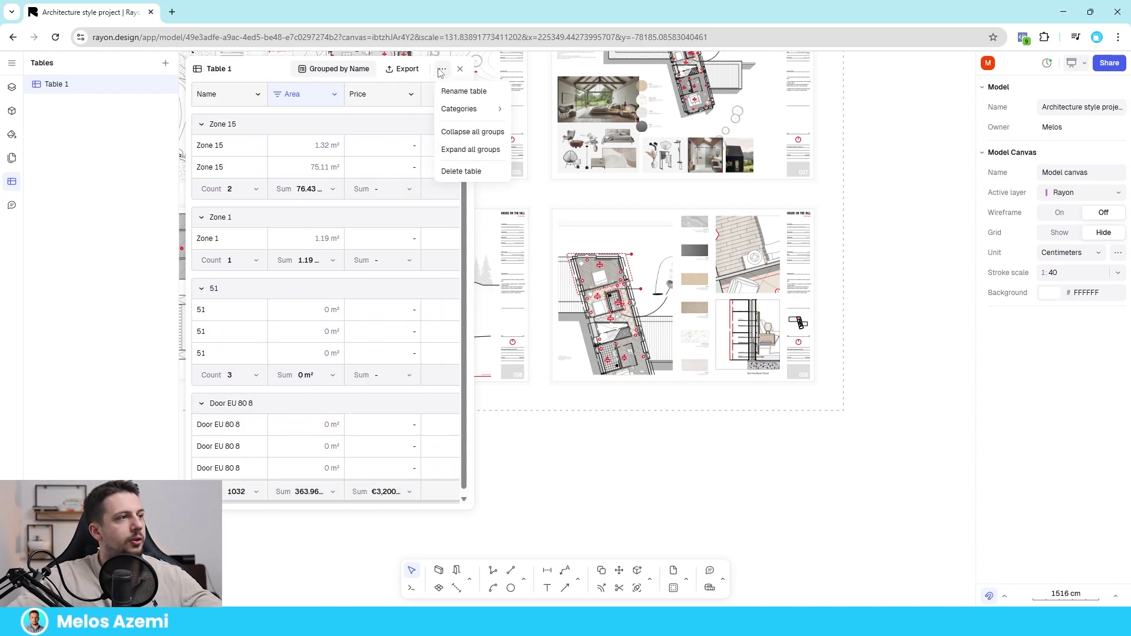
click(442, 70)
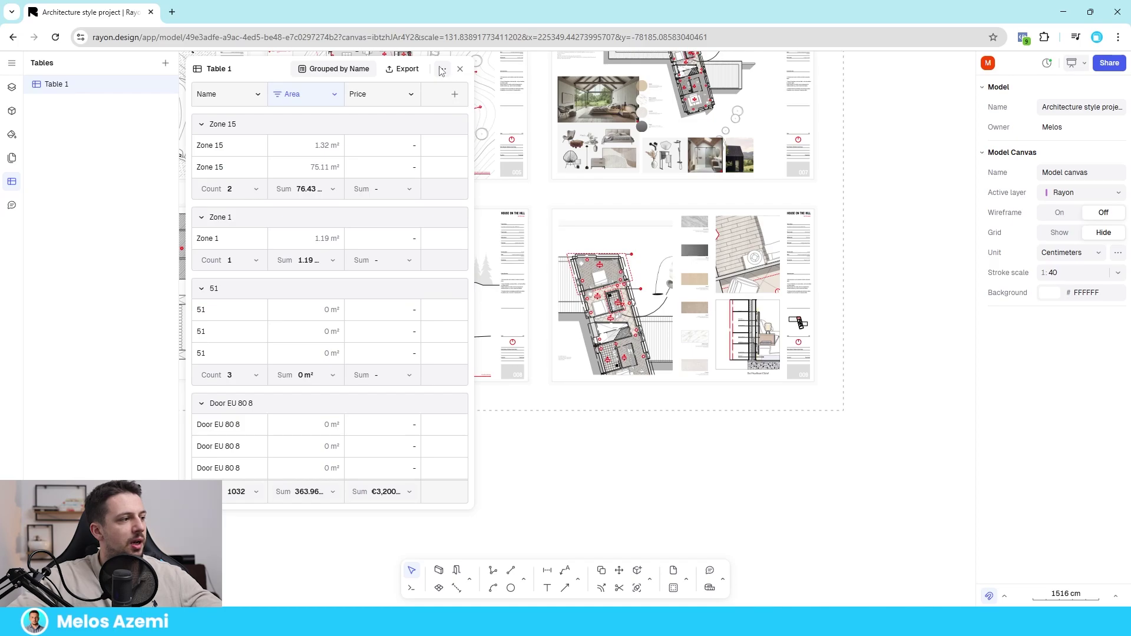
click(442, 69)
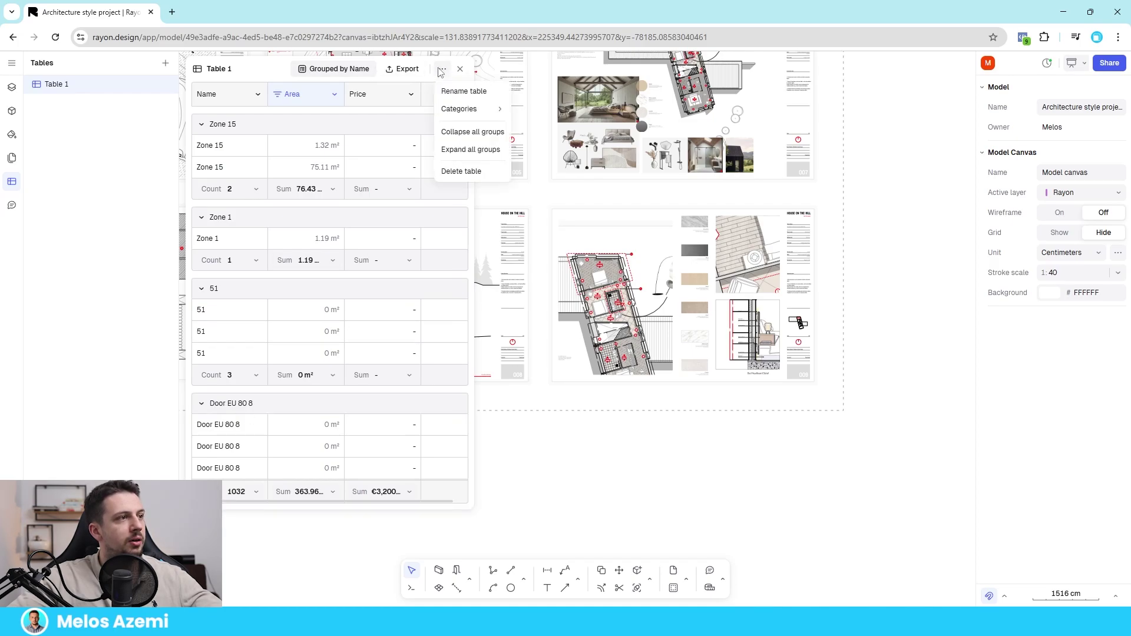
mouse_move(471, 112)
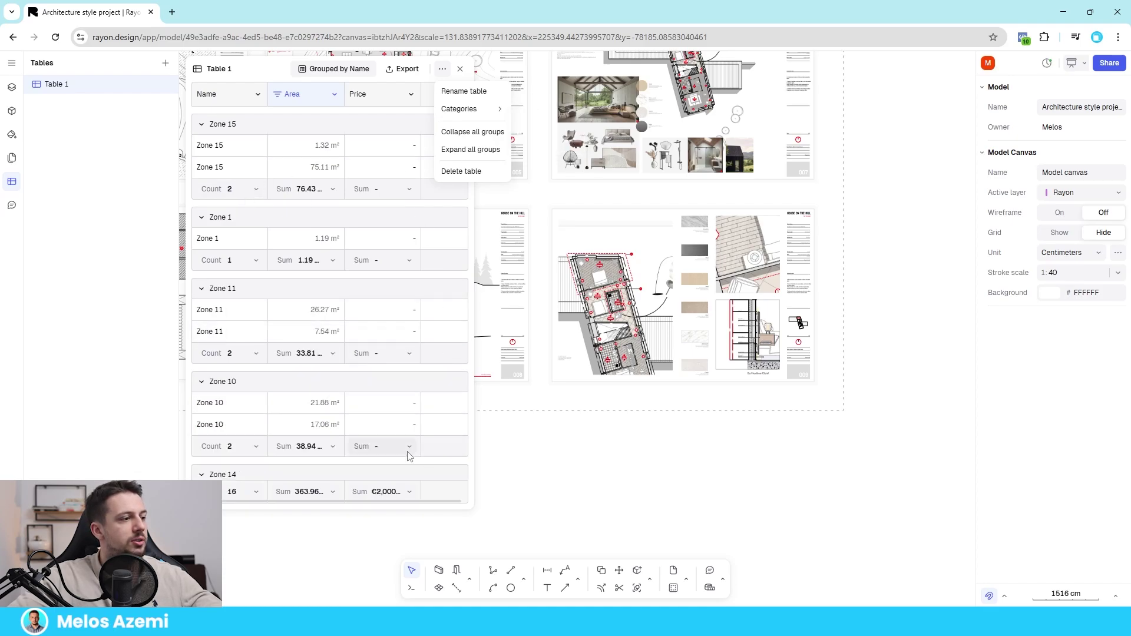
click(282, 85)
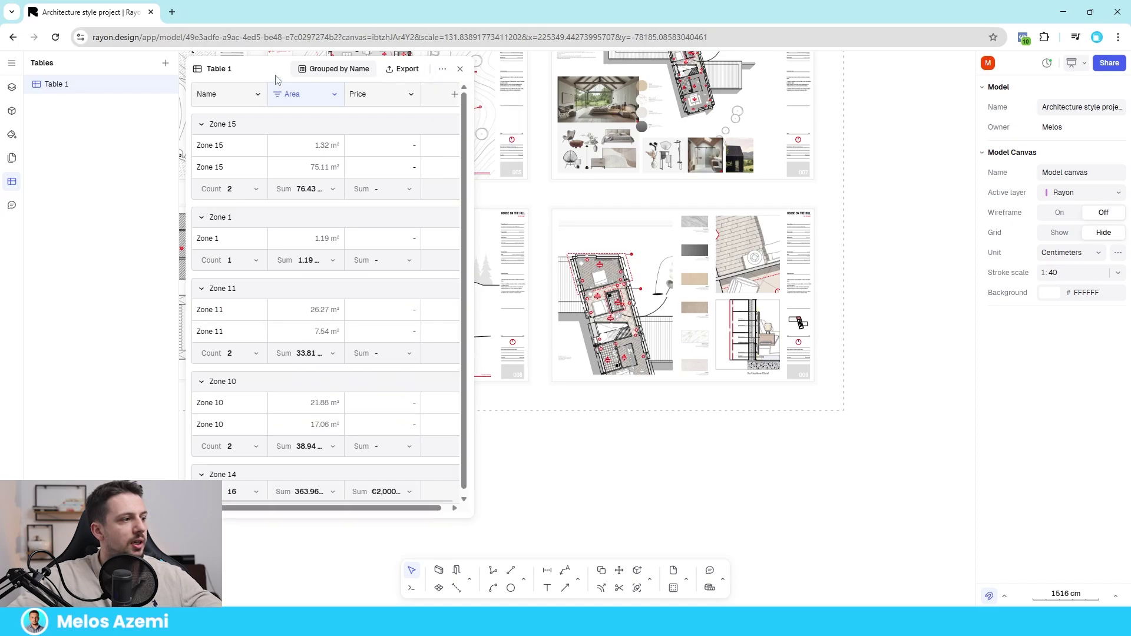
Review the areas and prices of the zone groups in the table alongside the floor plan on sheet 009
scroll(238, 423, down, 10)
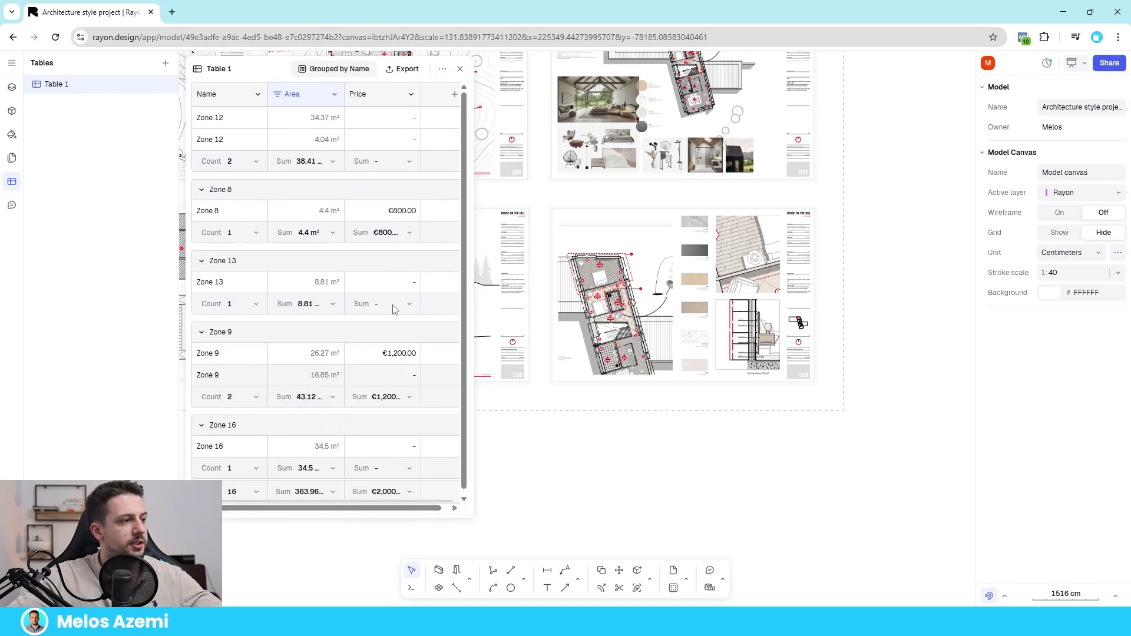
scroll(307, 368, down, 1)
scroll(600, 308, up, 5)
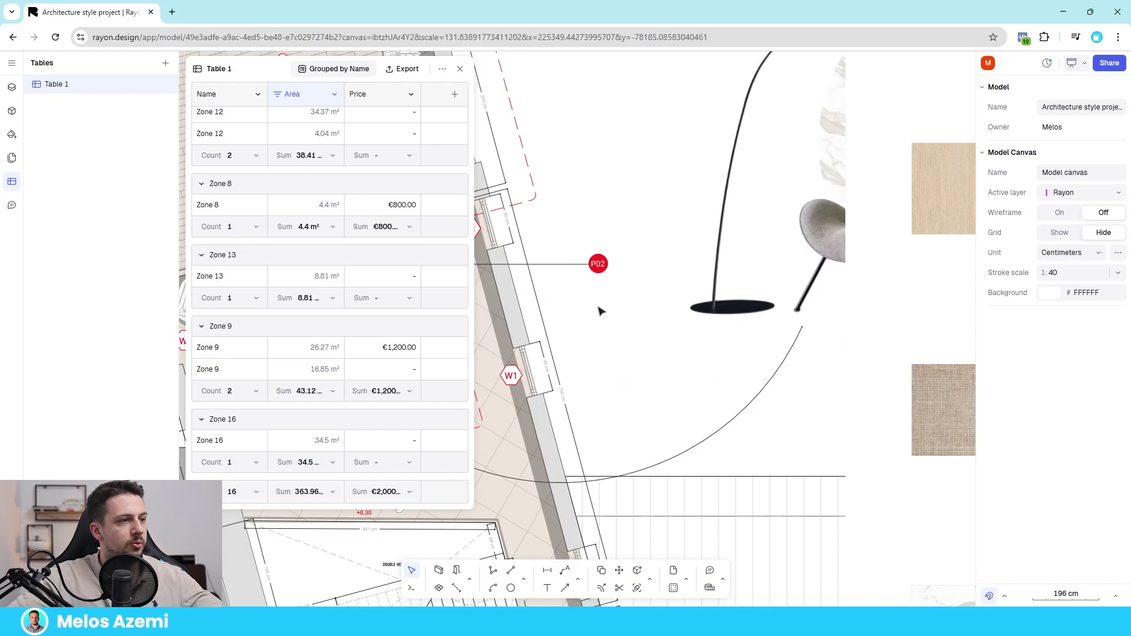
scroll(682, 326, down, 2)
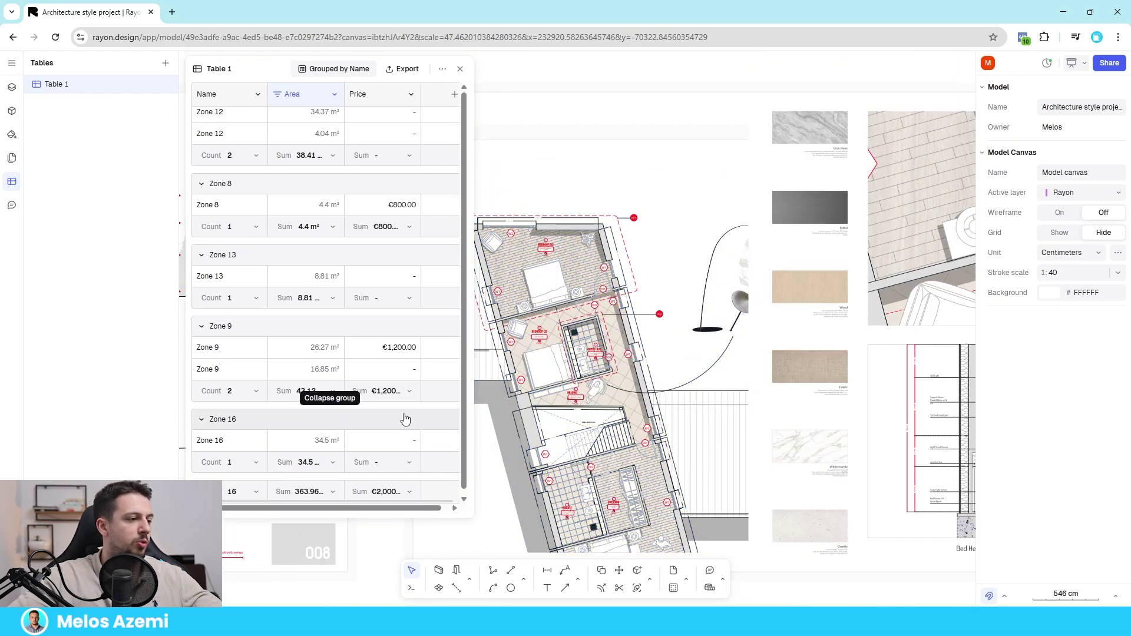
Check the remaining zone groups and the overall area and price sums in the table, and close the table
scroll(404, 412, up, 3)
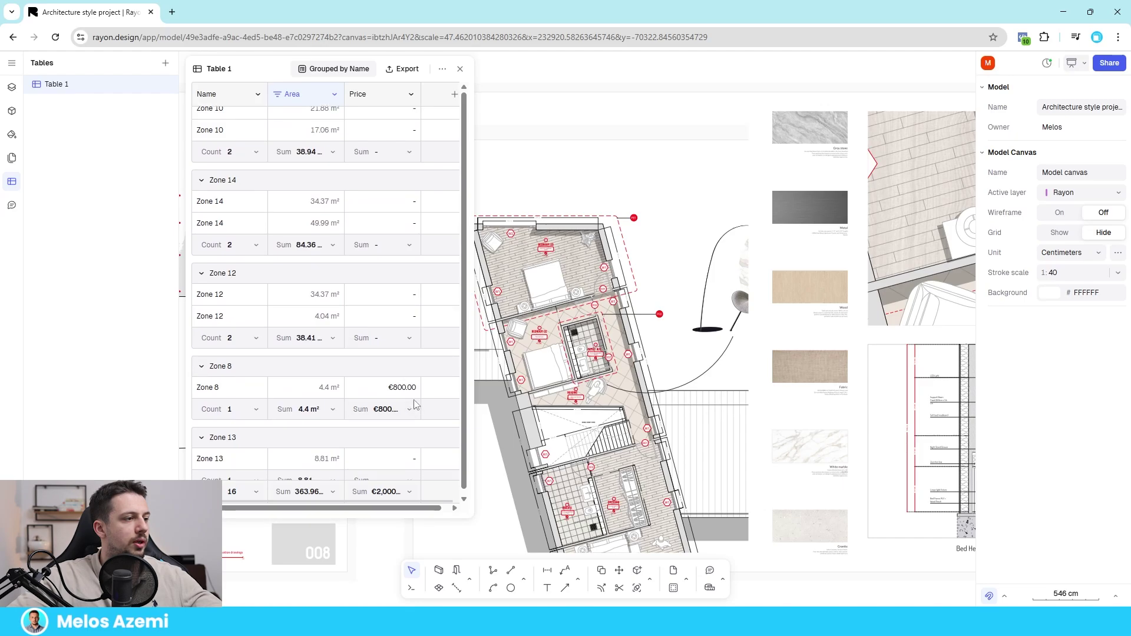
scroll(408, 412, down, 3)
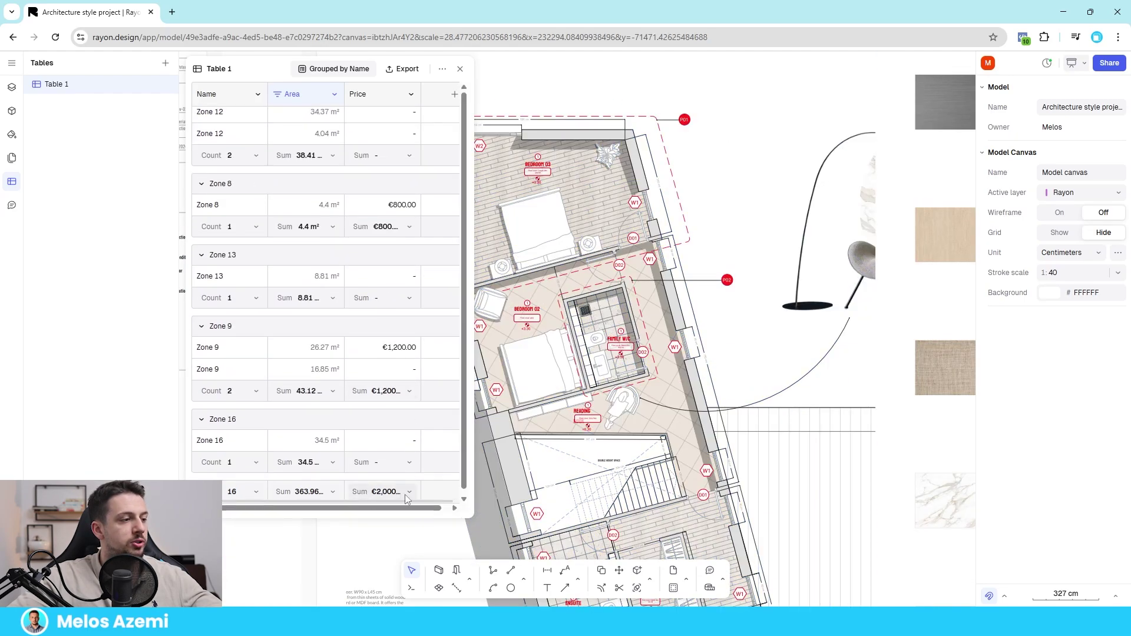
scroll(379, 324, up, 5)
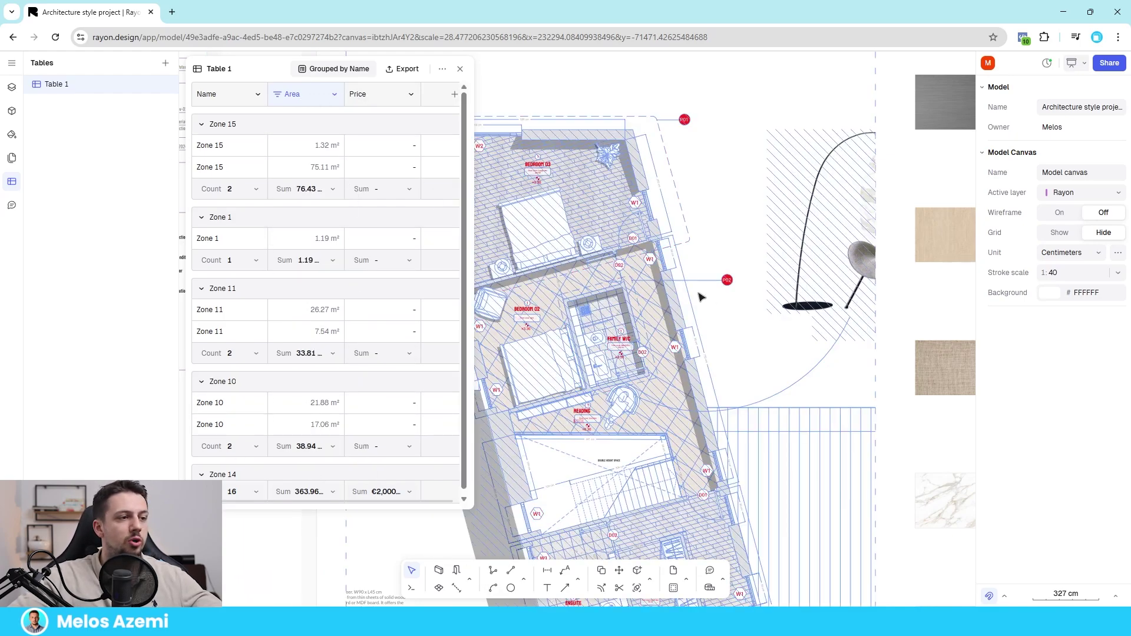
scroll(784, 309, down, 10)
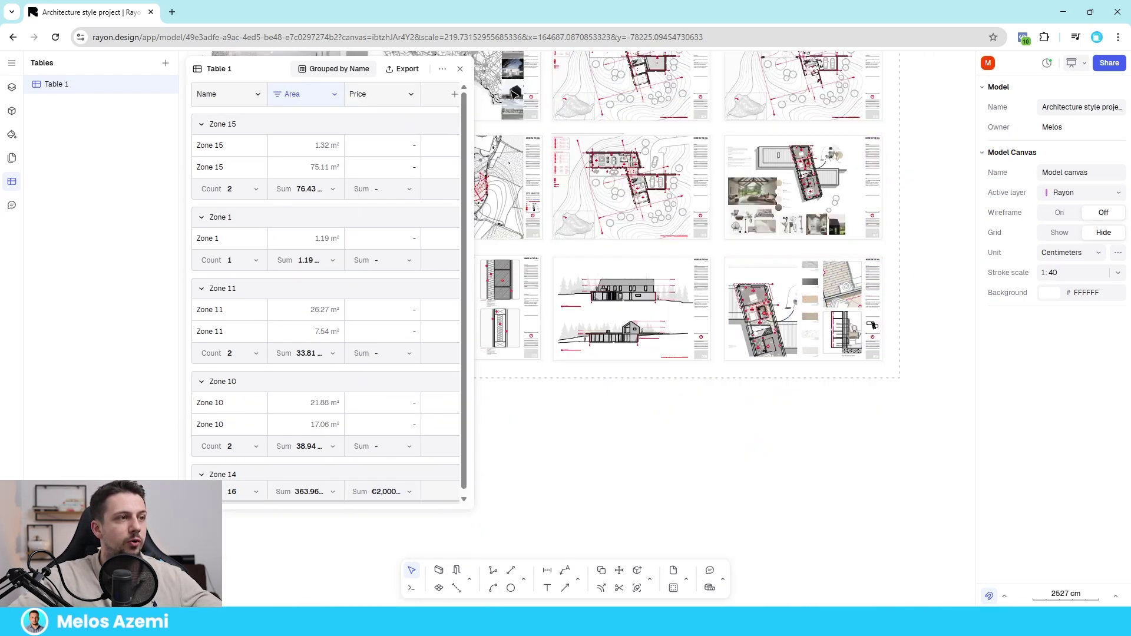
click(460, 69)
Examine sheet 007's bedroom render and its wood, white marble, granite and metal material samples
scroll(756, 373, up, 3)
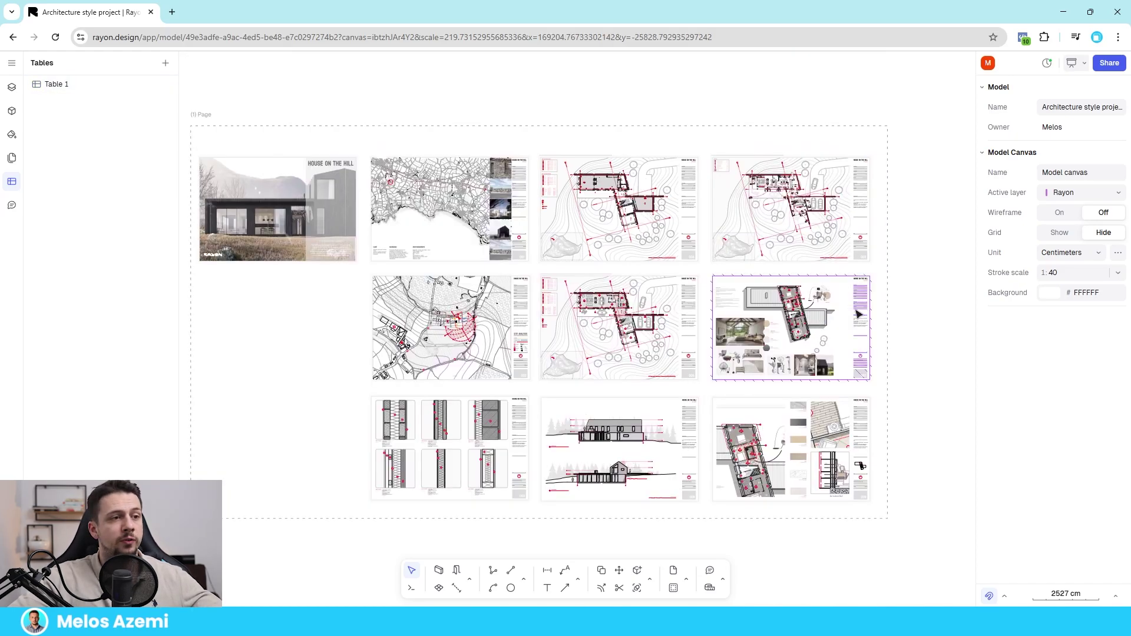
scroll(756, 374, up, 8)
scroll(366, 306, up, 5)
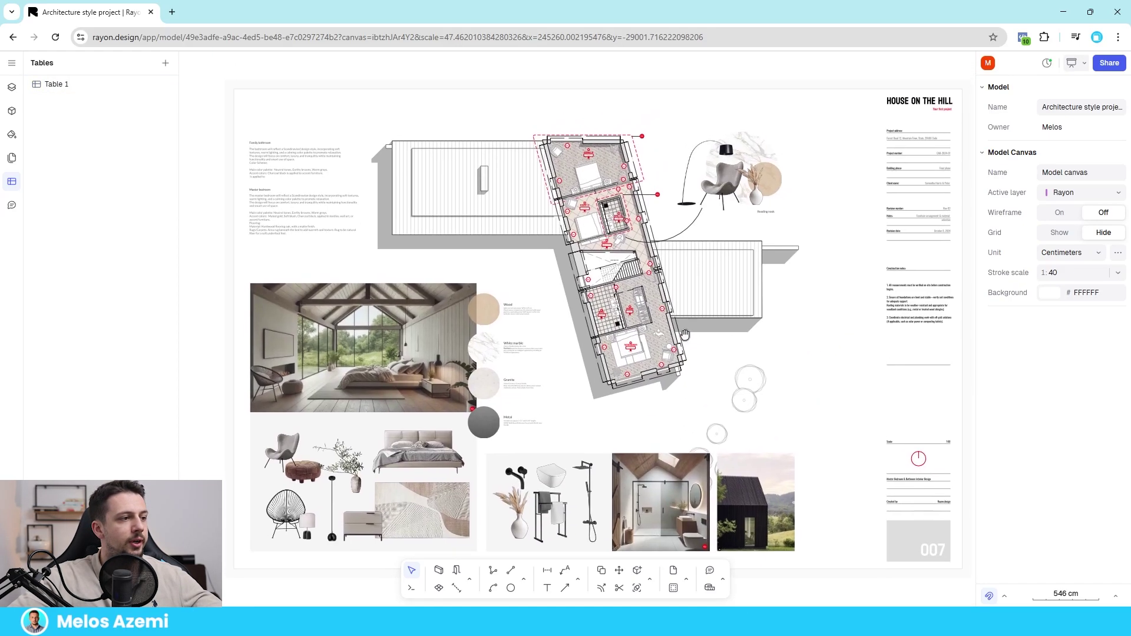
scroll(583, 265, down, 3)
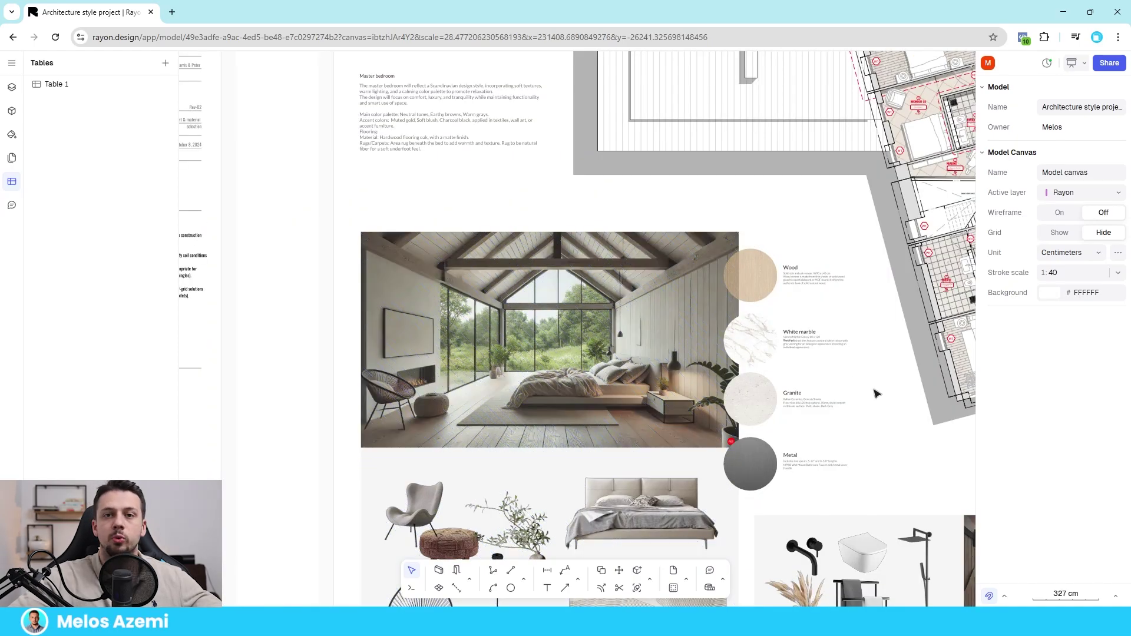
scroll(483, 328, up, 5)
scroll(458, 333, down, 3)
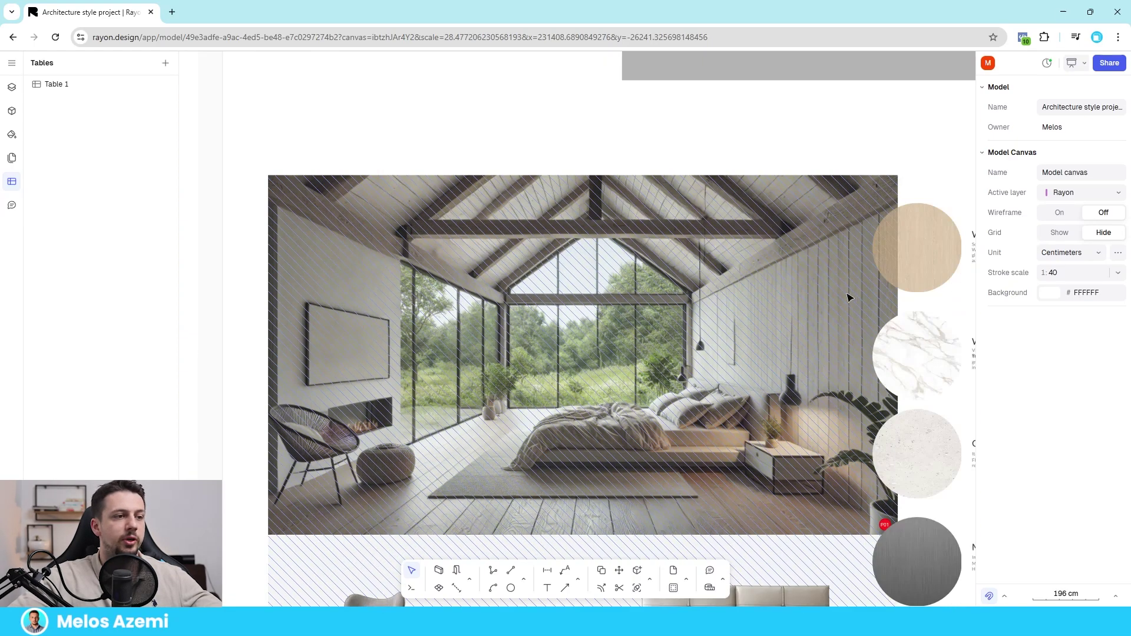
middle_drag(702, 322, 383, 247)
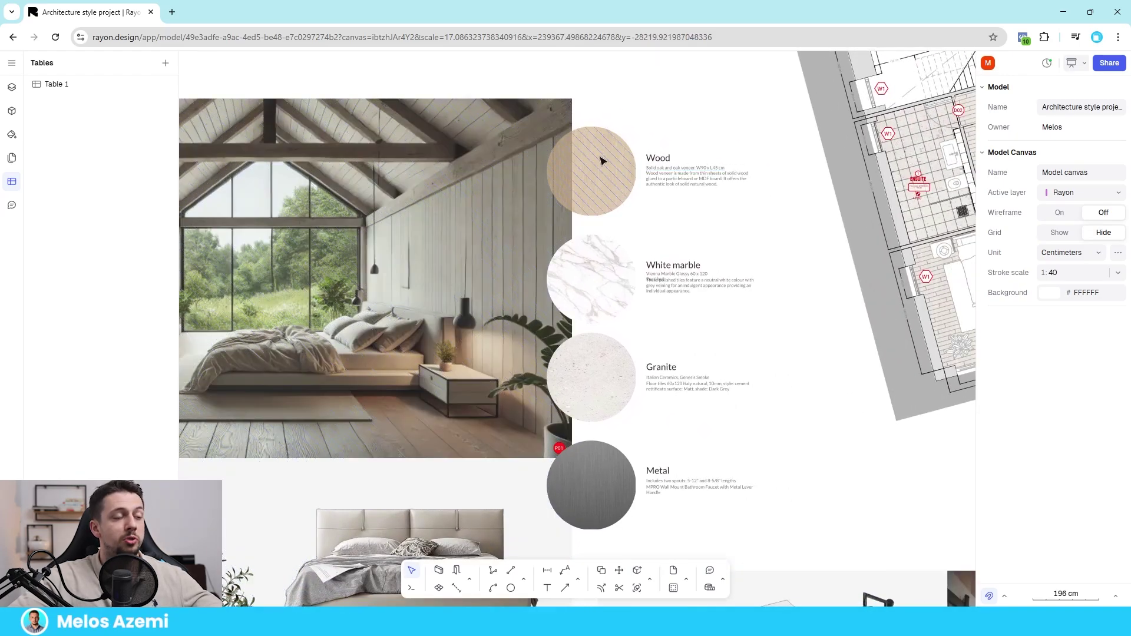
scroll(739, 421, down, 3)
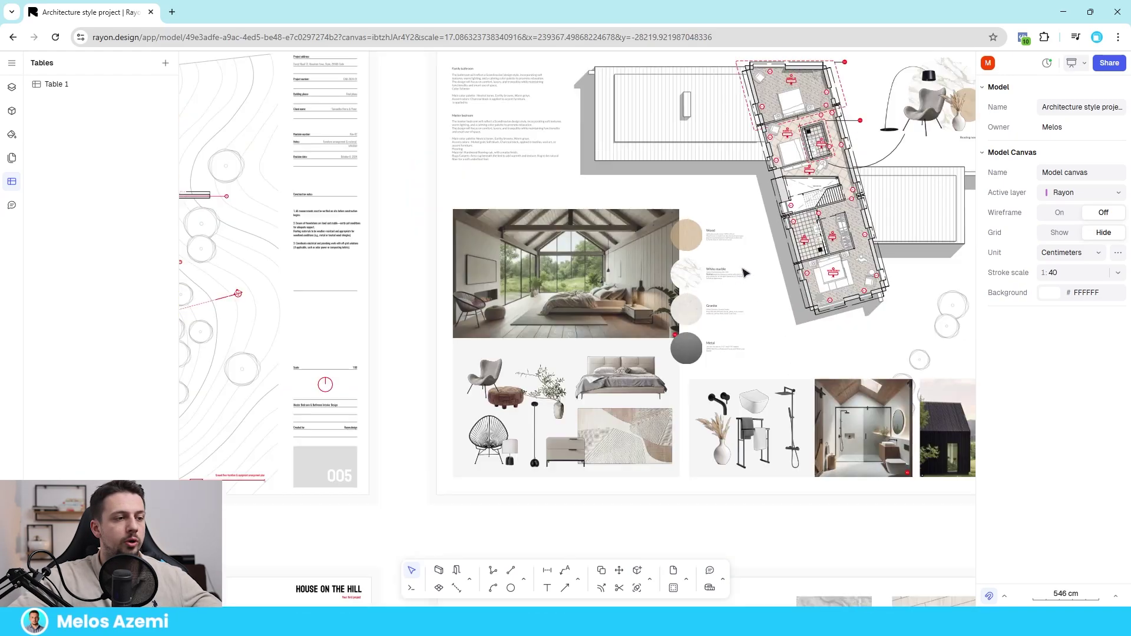
Examine the furniture, bathroom fixture and exterior images on sheet 007, and return to the overview of all sheets
scroll(632, 416, up, 2)
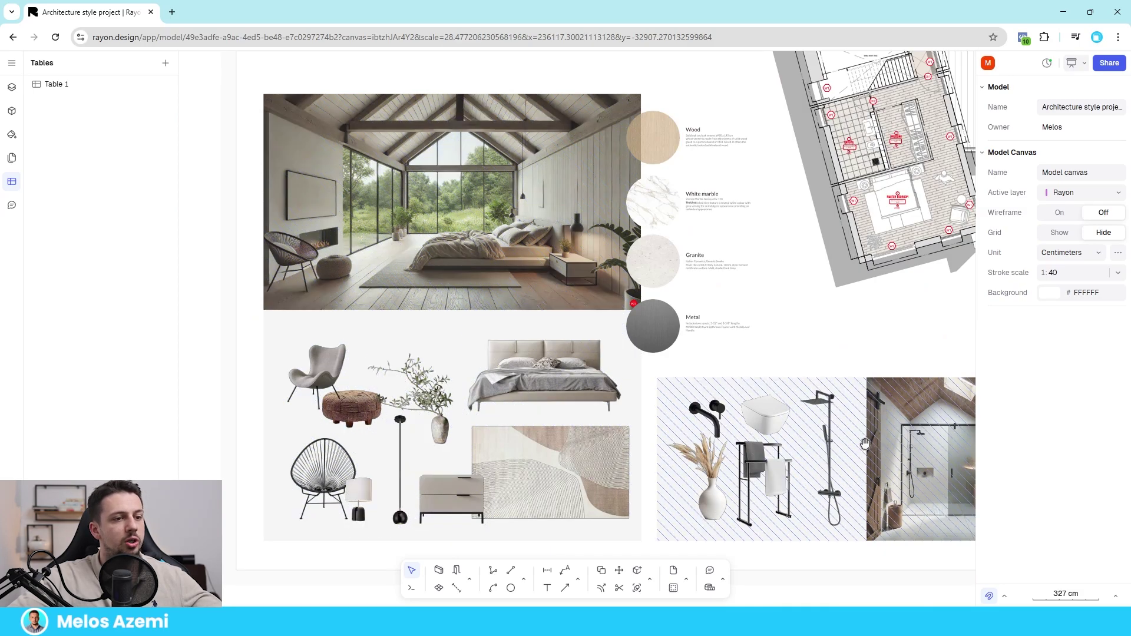
scroll(636, 406, right, 10)
scroll(636, 407, down, 2)
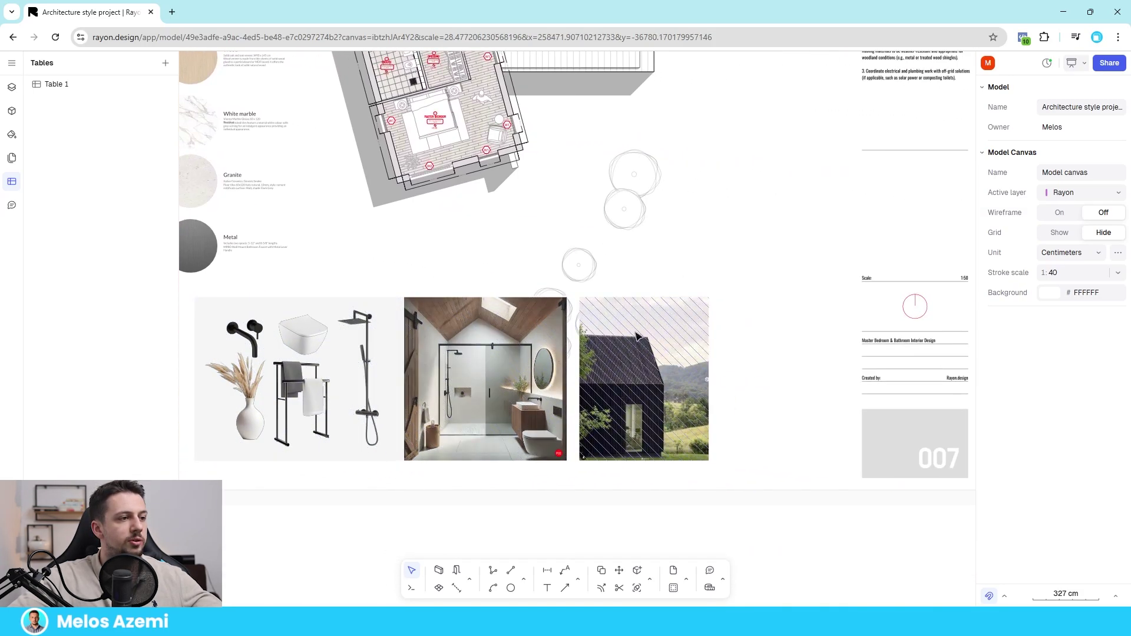
scroll(564, 306, down, 3)
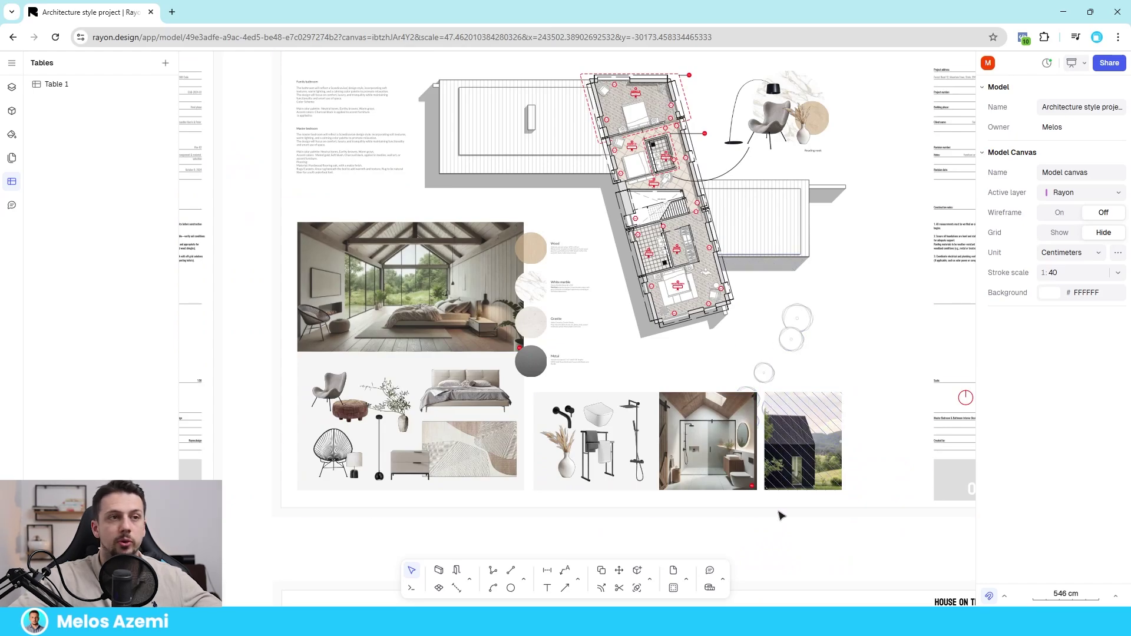
scroll(608, 404, down, 5)
middle_drag(303, 395, 704, 338)
scroll(272, 384, down, 3)
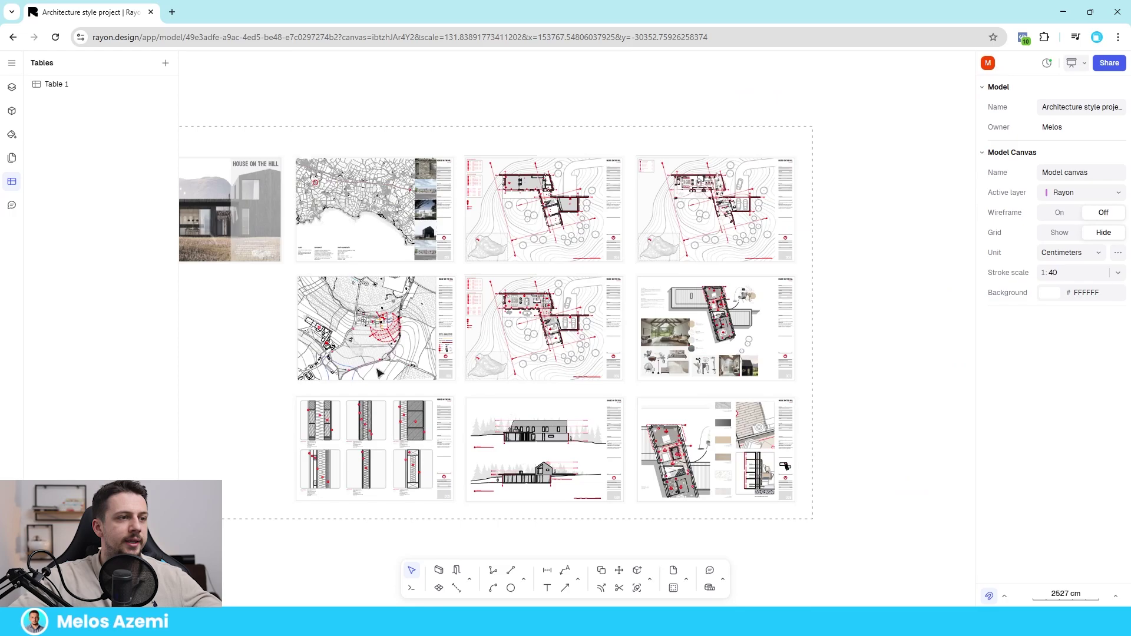
middle_drag(304, 243, 401, 261)
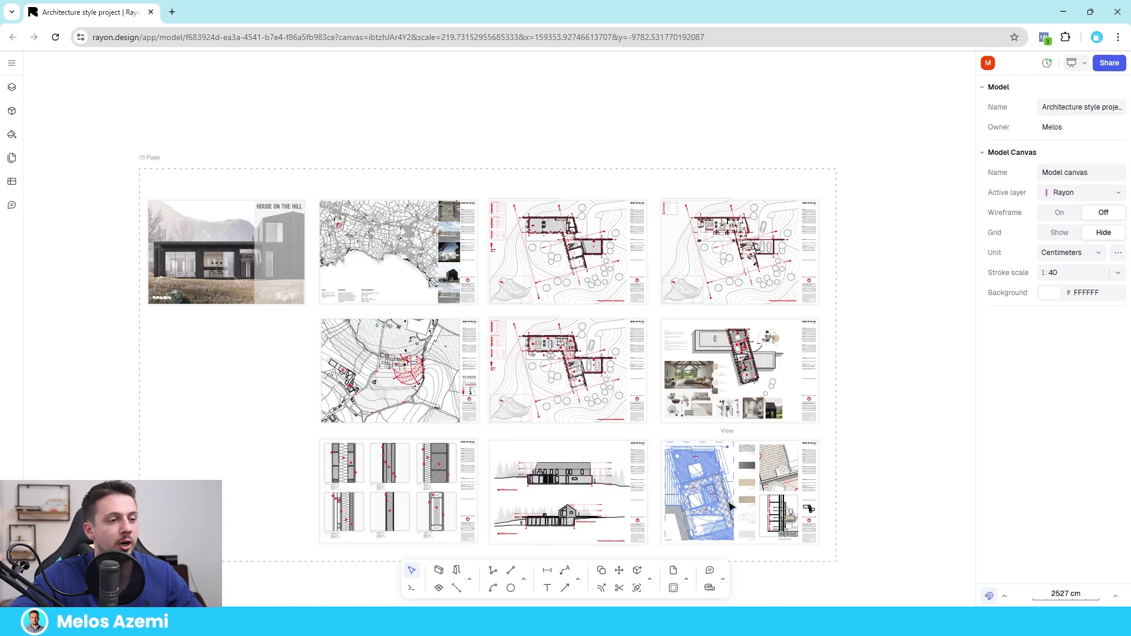
Look over the side and front elevations and the bedroom floor plan with its material samples among the lower sheets
scroll(613, 488, up, 5)
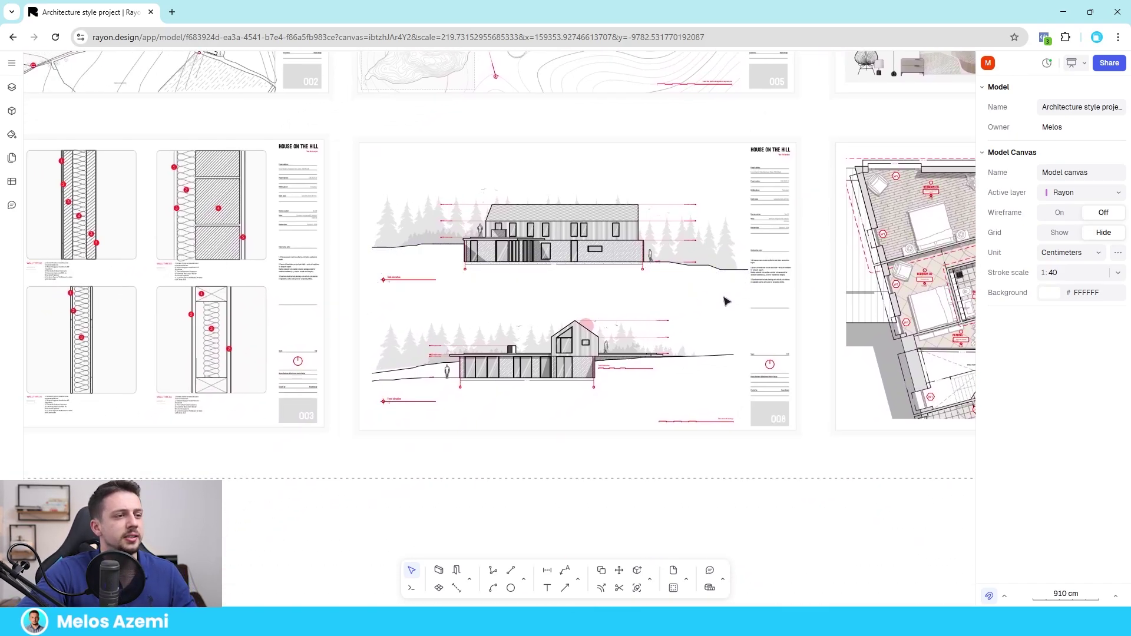
scroll(815, 310, up, 5)
middle_drag(813, 309, 61, 376)
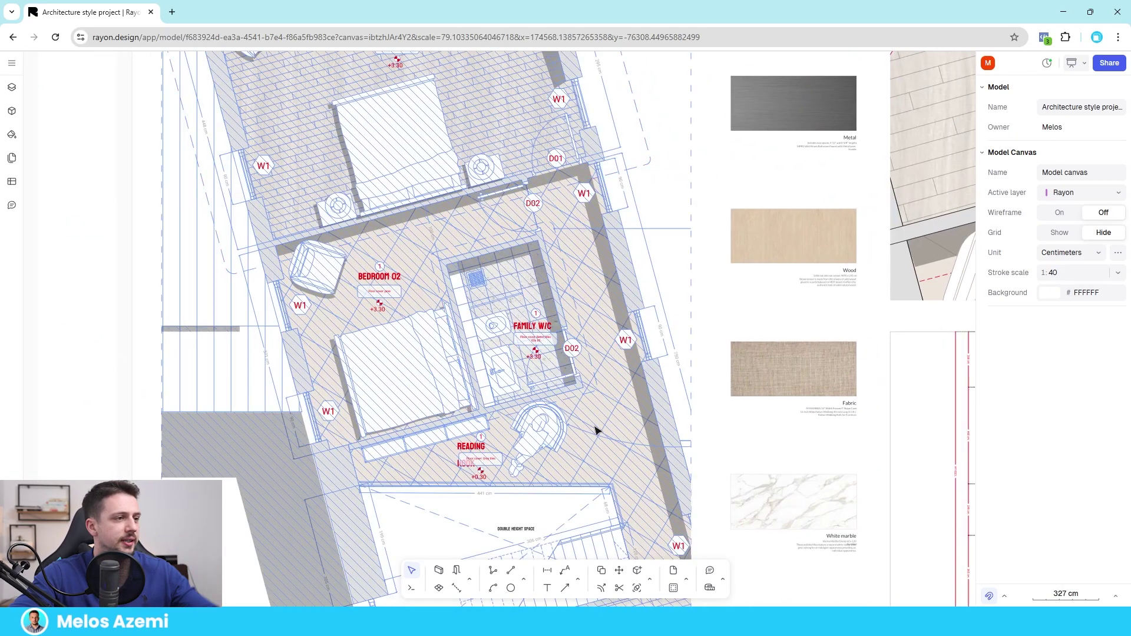
scroll(765, 312, down, 10)
middle_drag(822, 265, 759, 366)
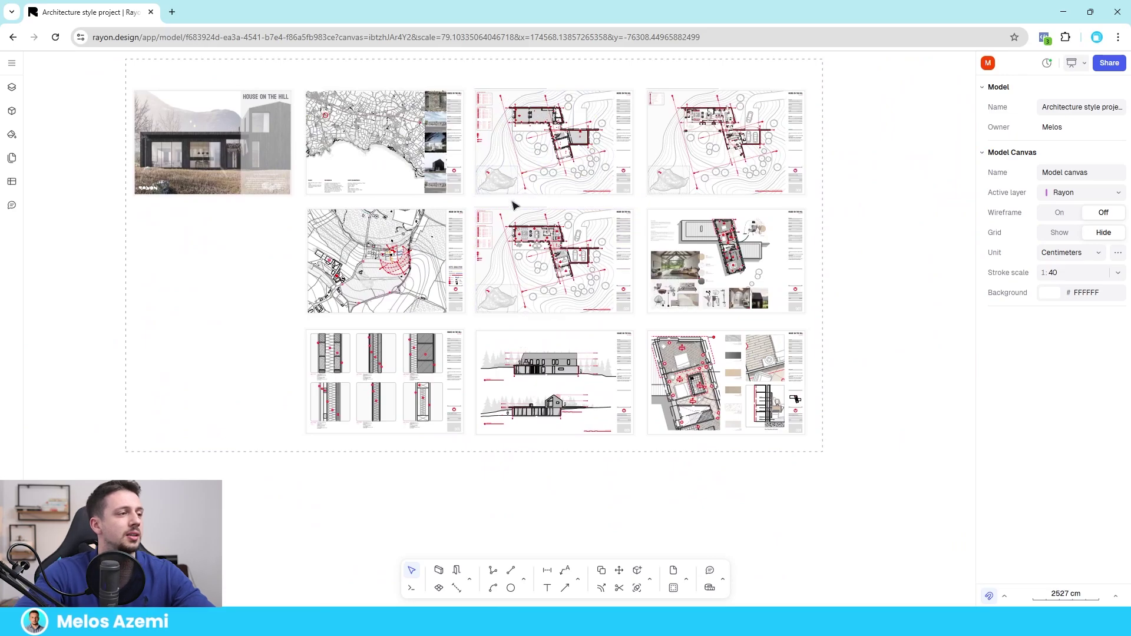
Change the hatch pattern of the upper-floor facade on the side elevation to Parquet Strip
scroll(719, 214, up, 10)
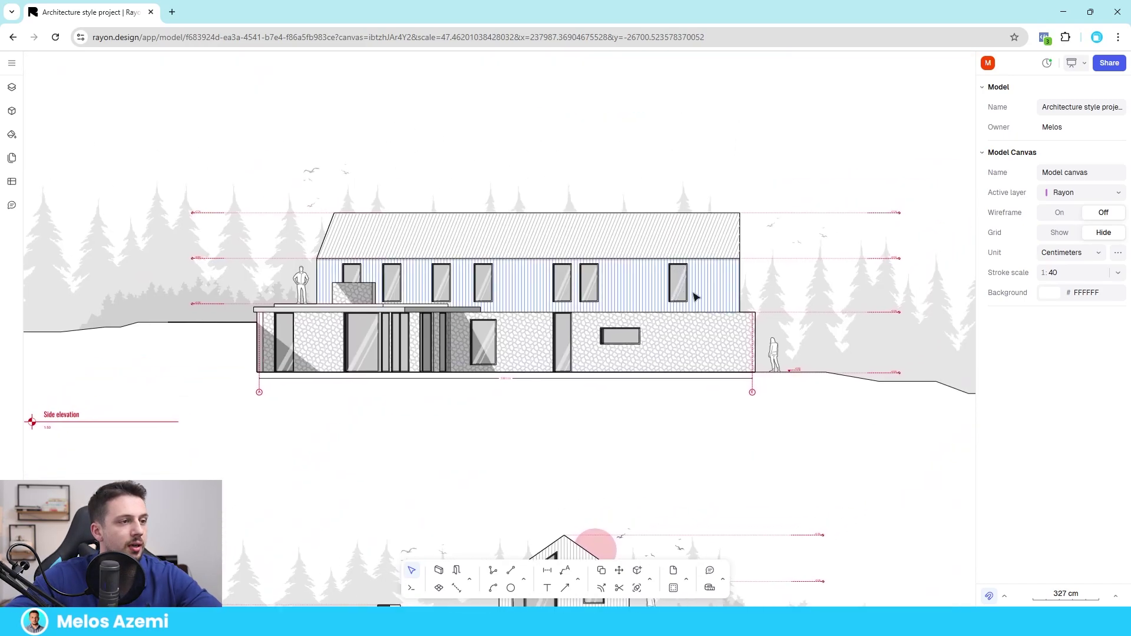
scroll(599, 288, up, 3)
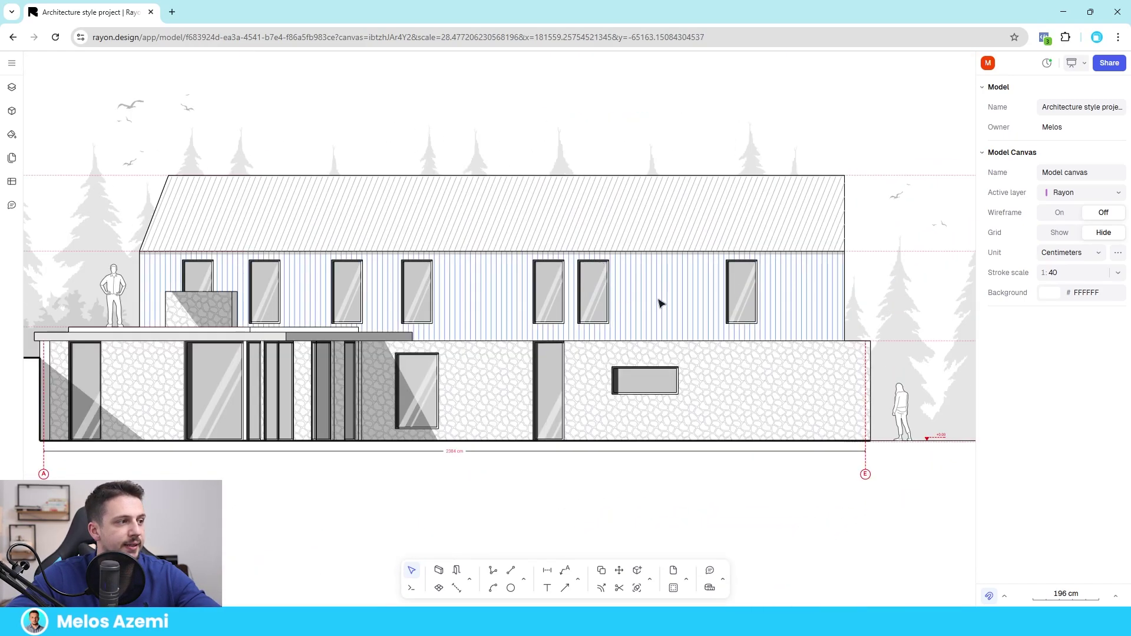
scroll(659, 302, down, 3)
click(664, 319)
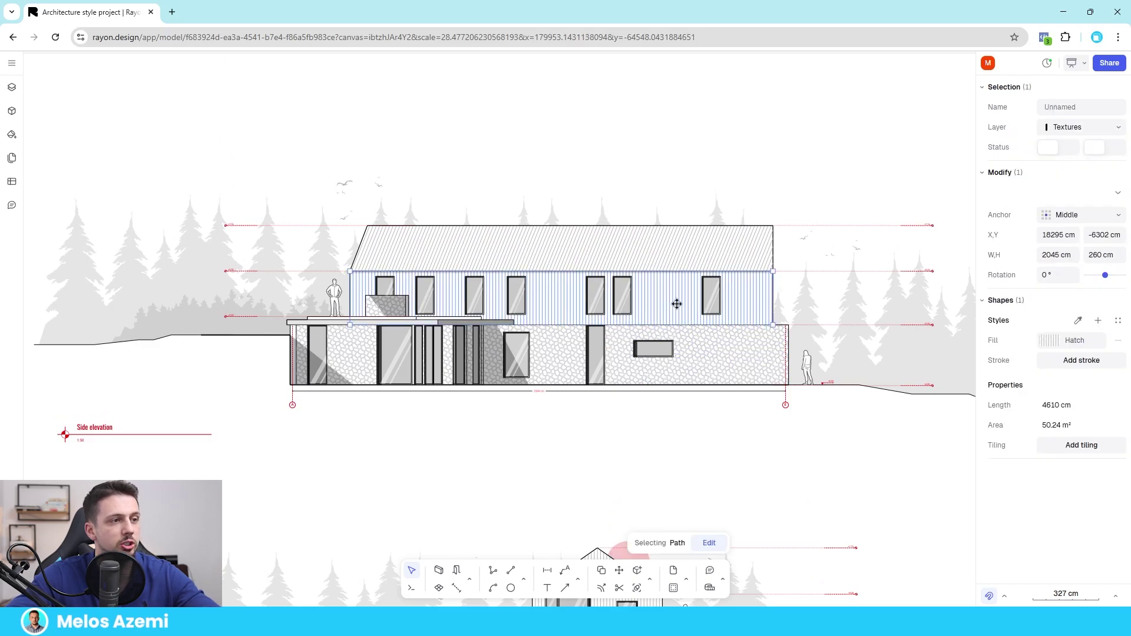
scroll(583, 270, up, 3)
click(1062, 342)
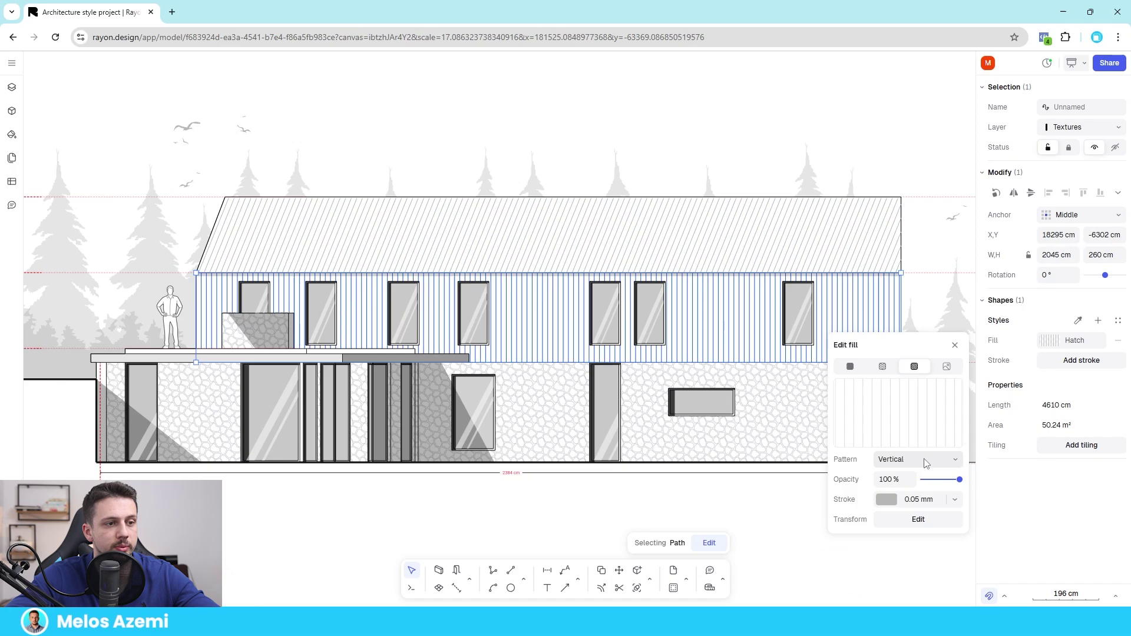
click(908, 462)
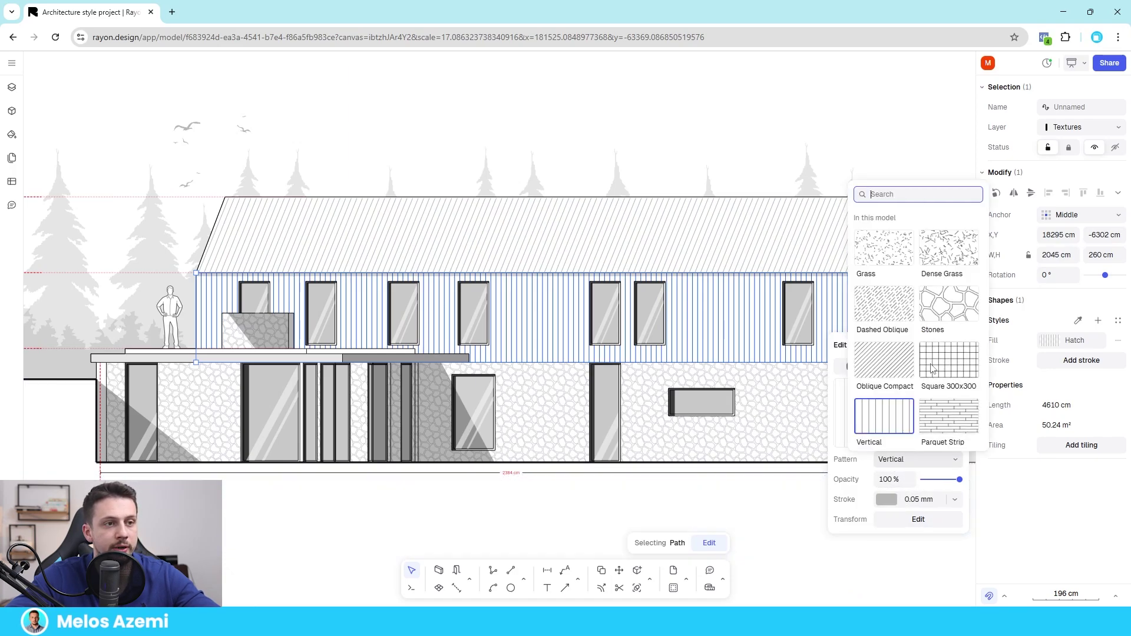
scroll(948, 412, down, 2)
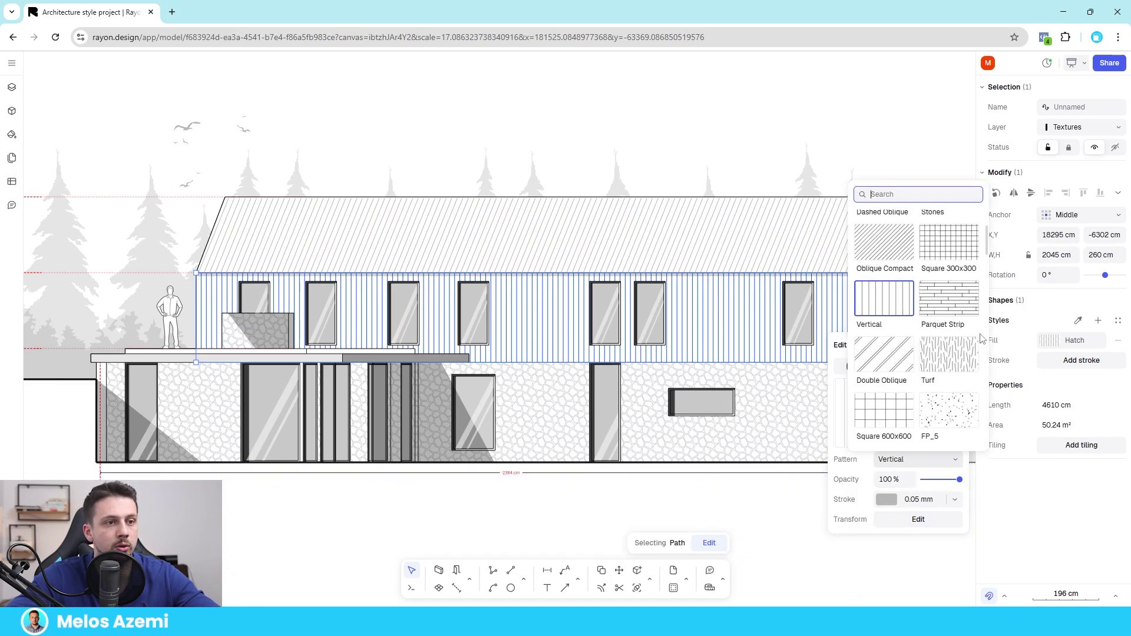
click(960, 303)
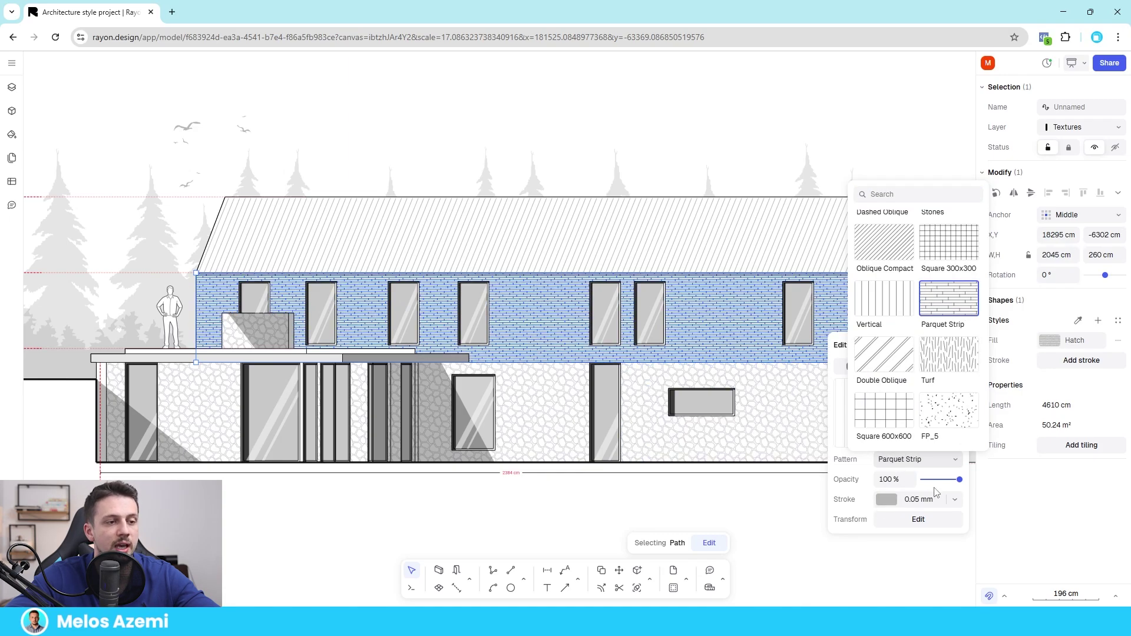
click(964, 491)
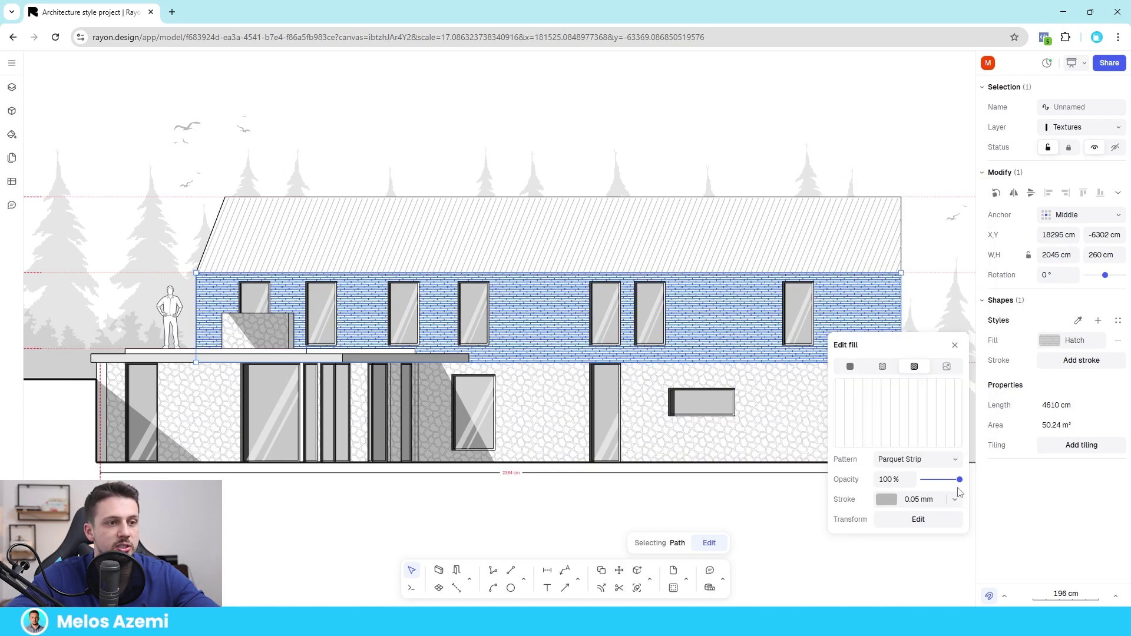
click(926, 459)
click(926, 460)
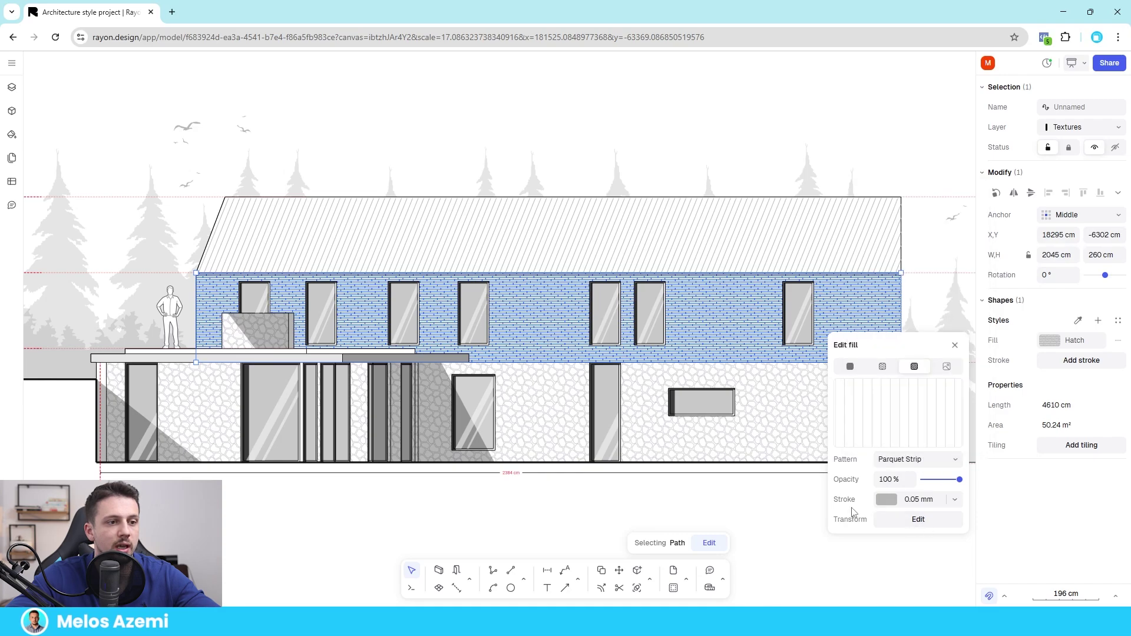
Set the scale of the upper facade's hatch to 2x
click(891, 524)
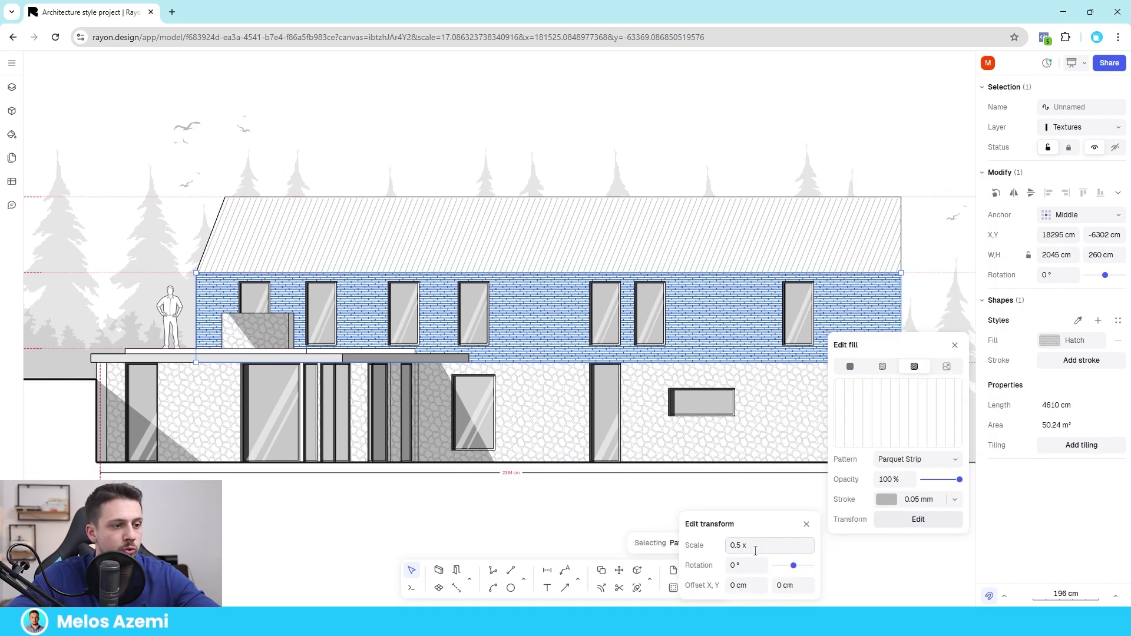
text(2)
key(Return)
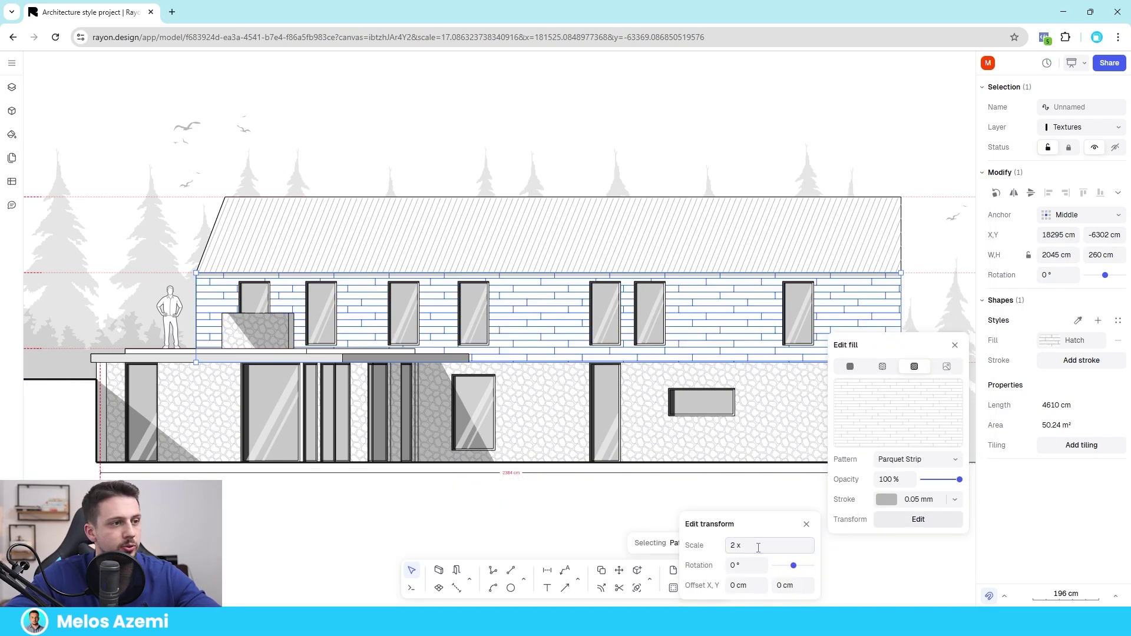
click(922, 414)
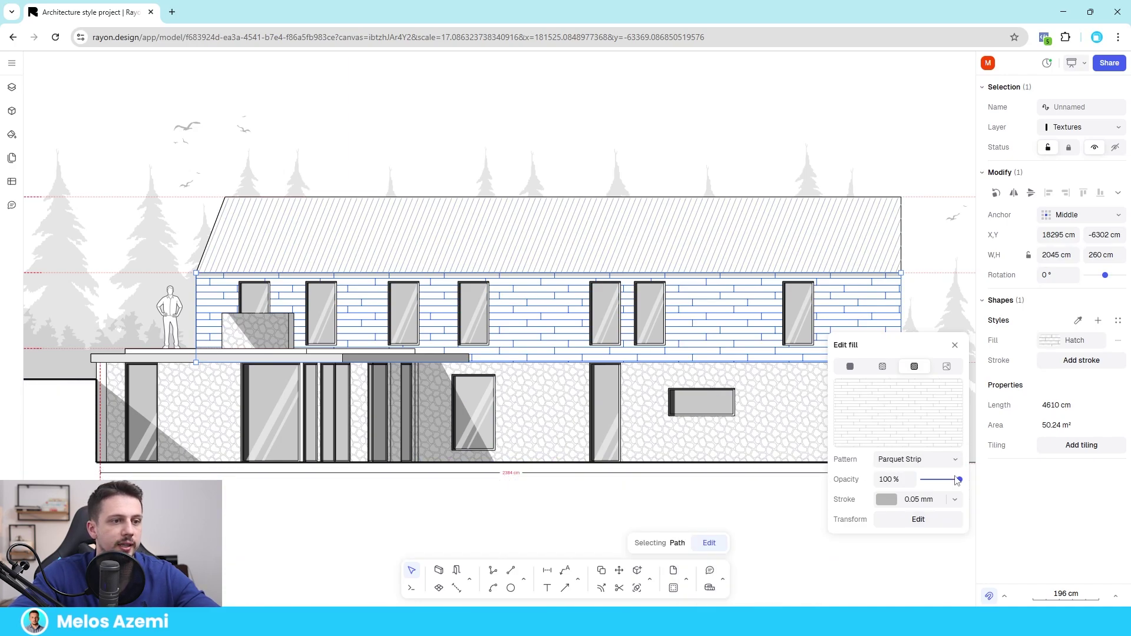
Switch the upper facade's fill from hatch to texture, using the Brick Rustique pattern, and inspect it up close
click(883, 367)
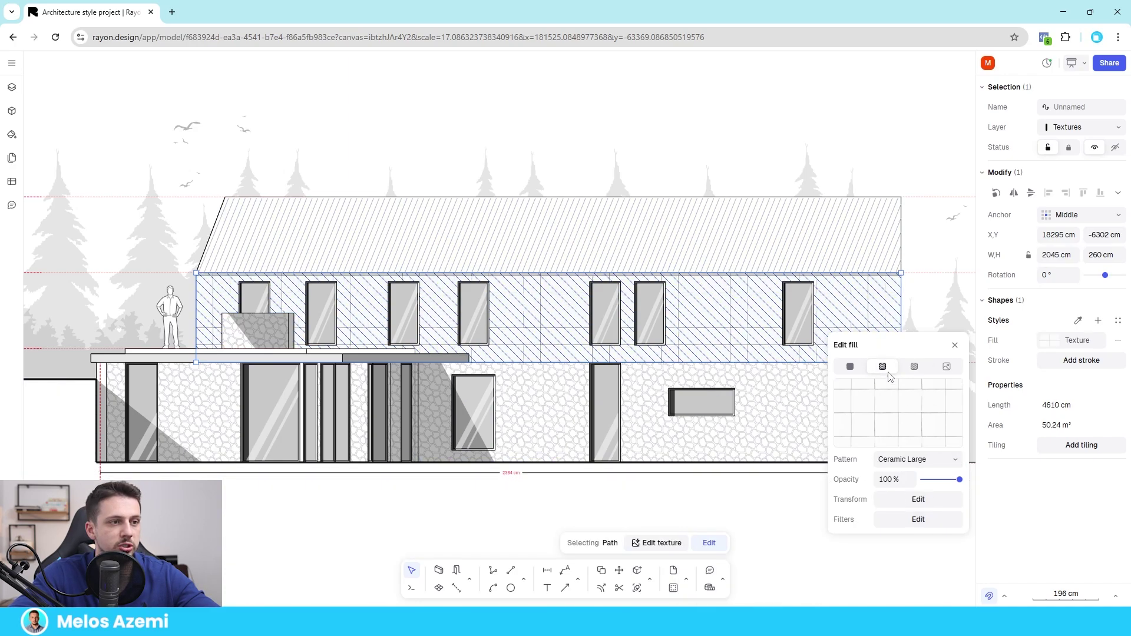
click(936, 460)
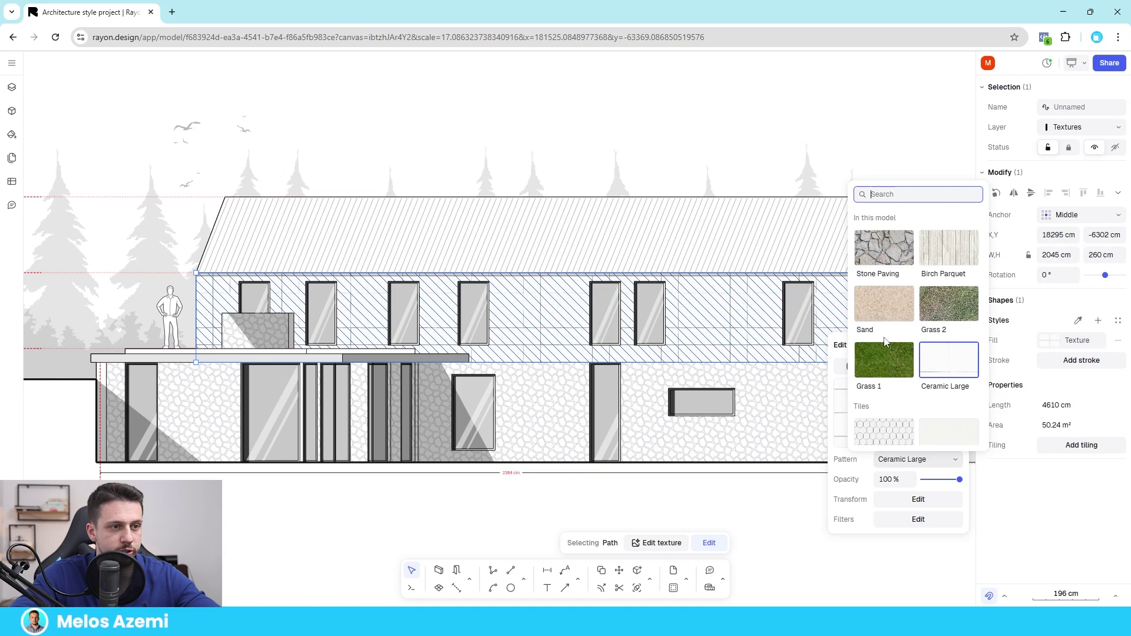
scroll(900, 358, down, 2)
scroll(899, 357, down, 5)
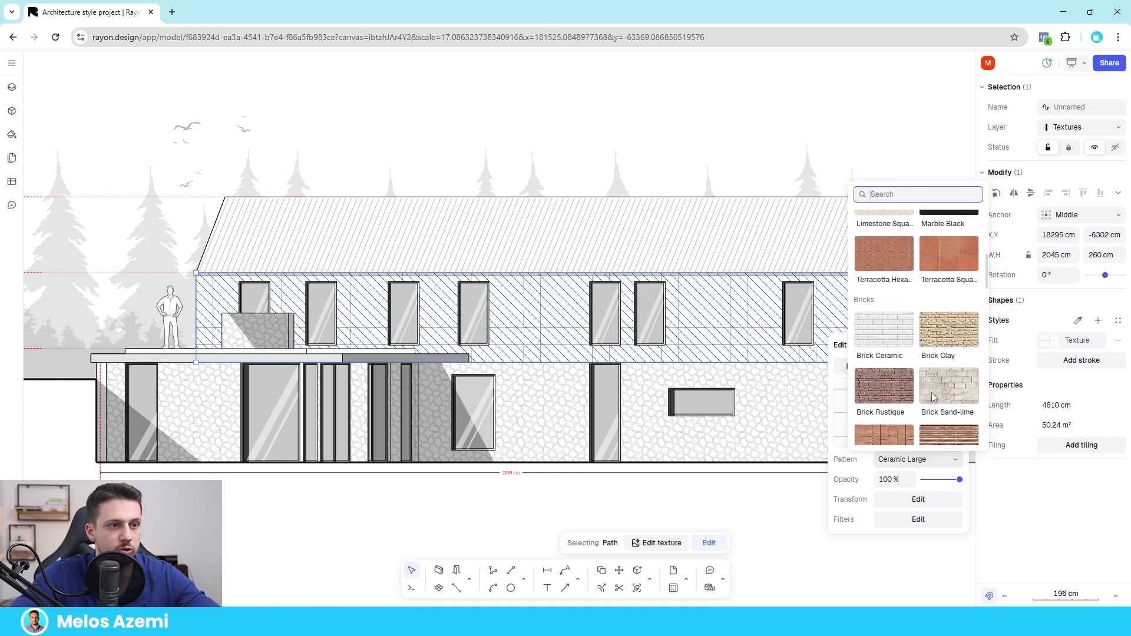
click(884, 328)
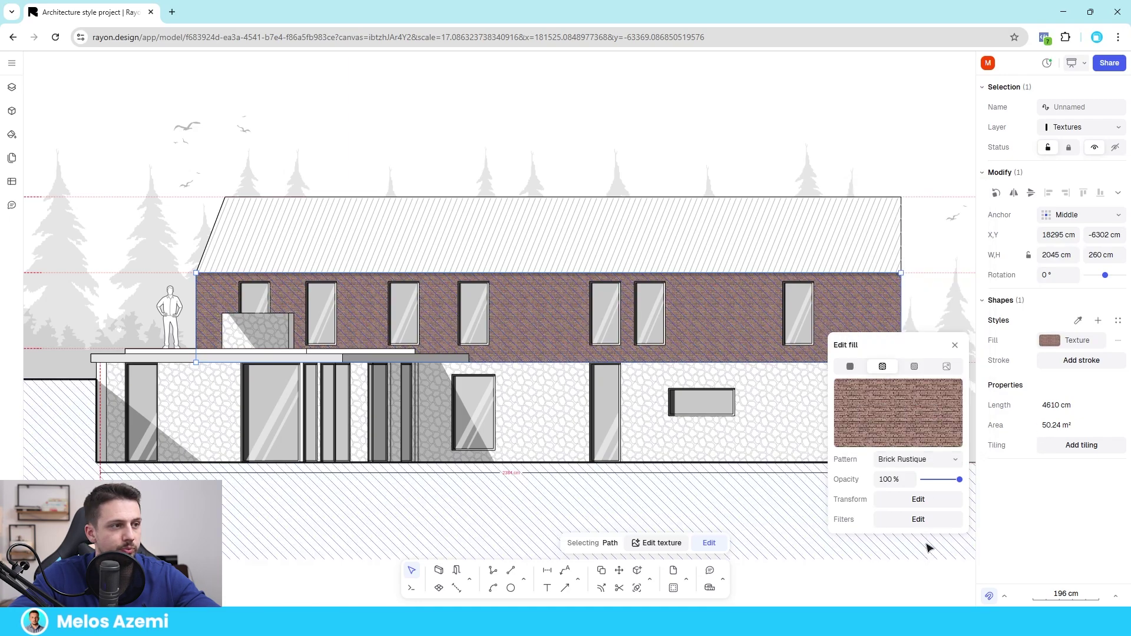
scroll(709, 318, up, 6)
scroll(713, 317, down, 2)
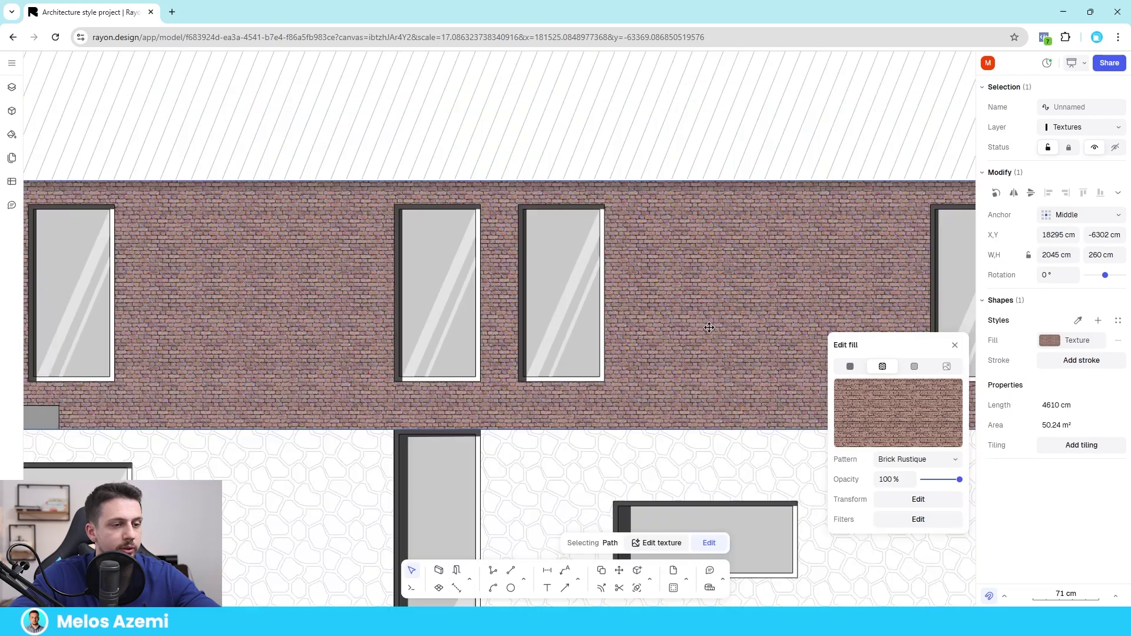
Set the scale of the upper facade's Brick Rustique texture to 2x
click(933, 504)
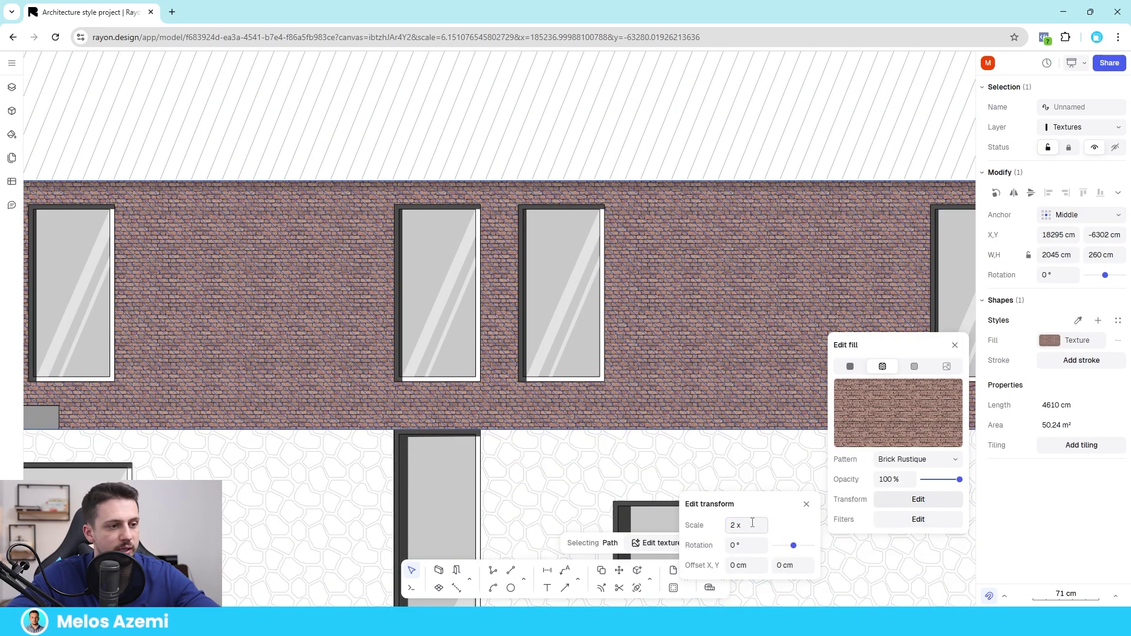
key(Return)
scroll(690, 455, down, 5)
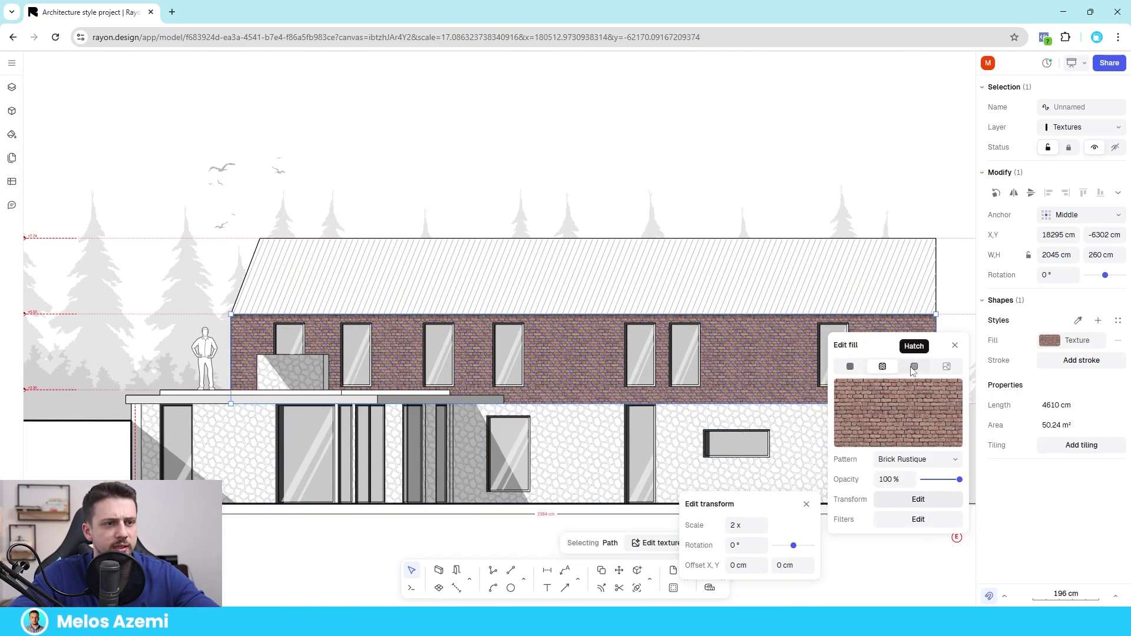
Try an image fill on the upper facade, switch it to the Square 300x300 hatch, and deselect the facade
click(946, 367)
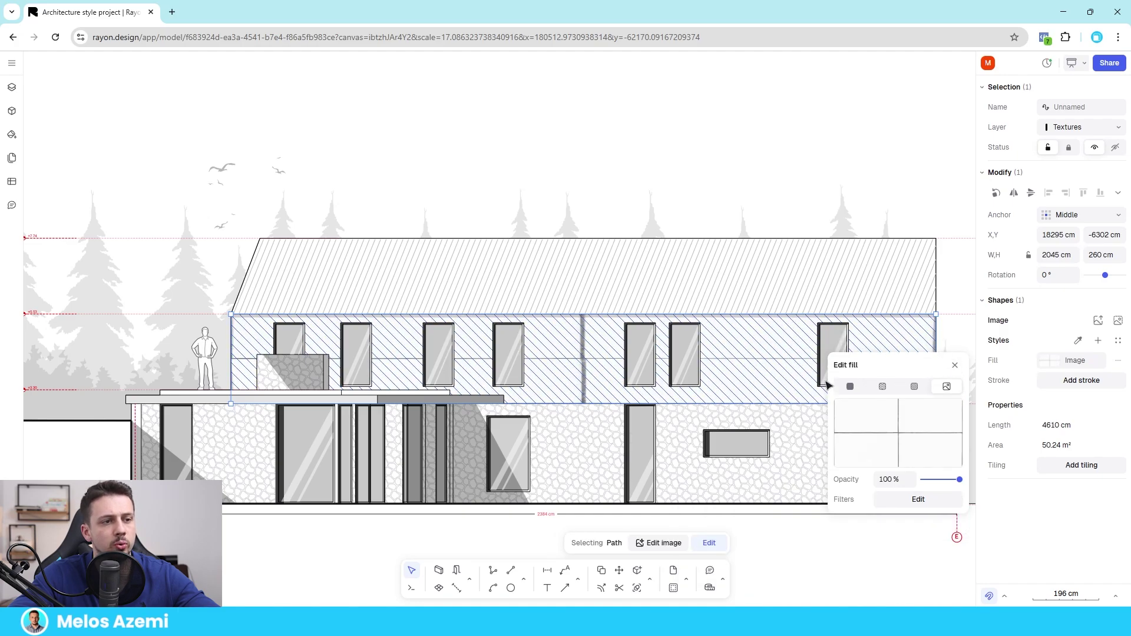
click(912, 387)
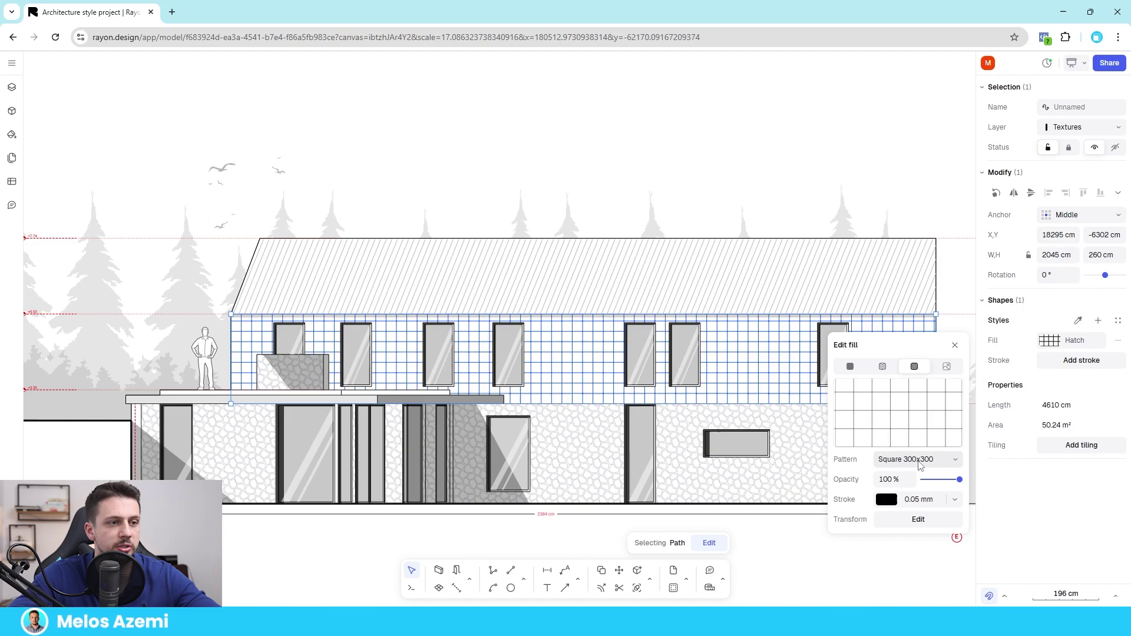
scroll(583, 367, down, 3)
click(618, 185)
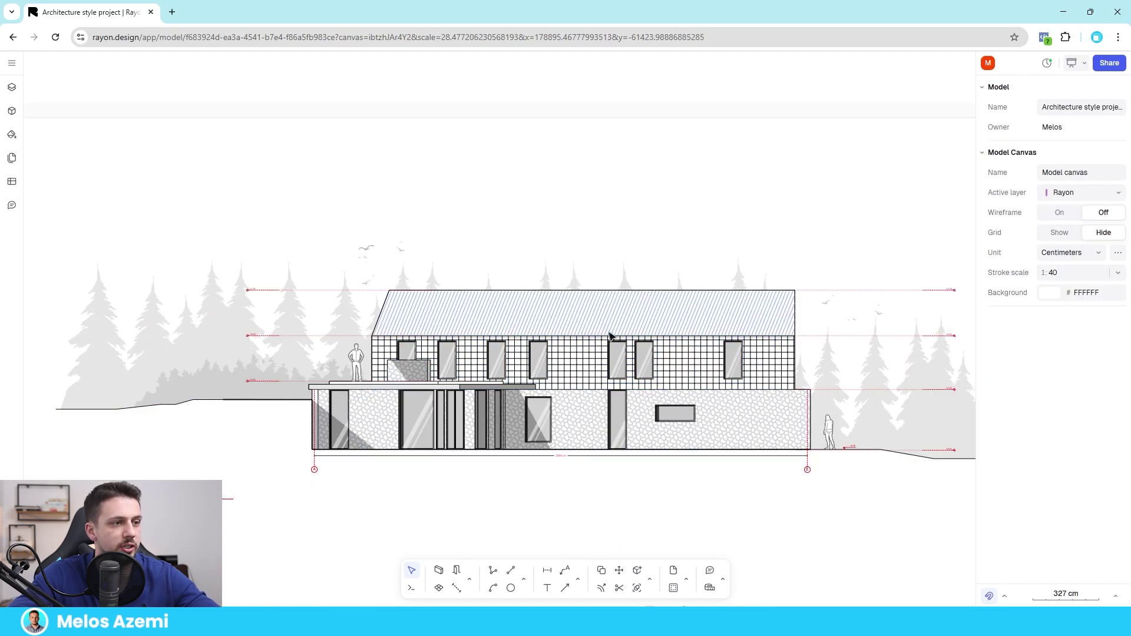
Change the fill pattern of the Timberfloor Hatch style on the furnished floor plan's living and kitchen floor to Parquet Strip
scroll(610, 338, down, 6)
scroll(635, 372, up, 4)
scroll(635, 372, down, 5)
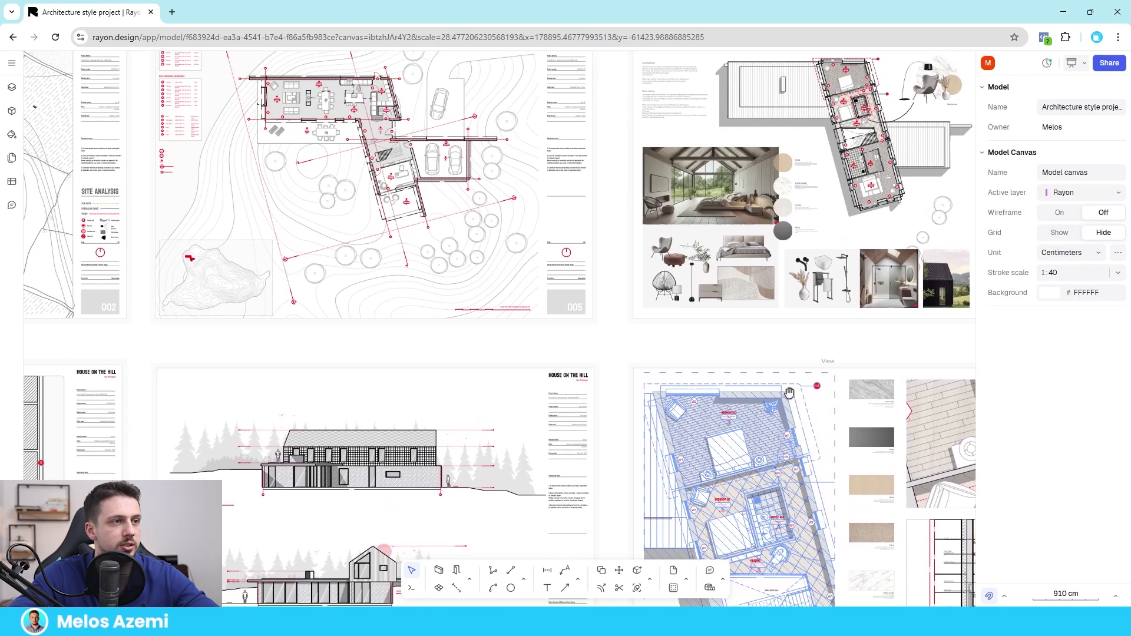
scroll(644, 392, up, 10)
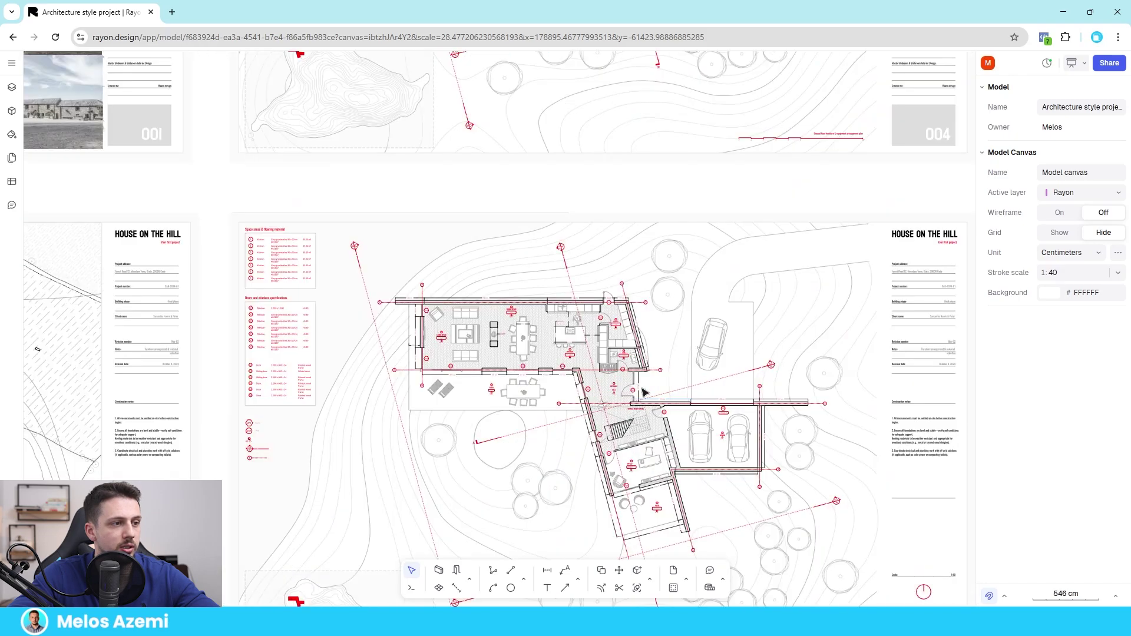
scroll(838, 374, down, 6)
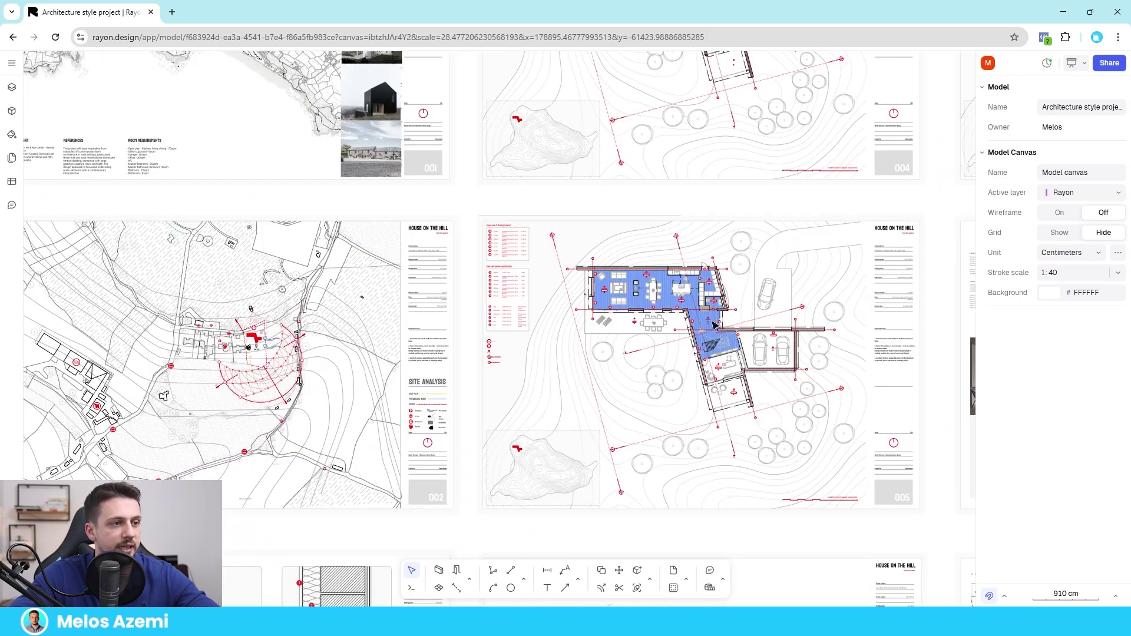
scroll(714, 324, up, 8)
click(642, 396)
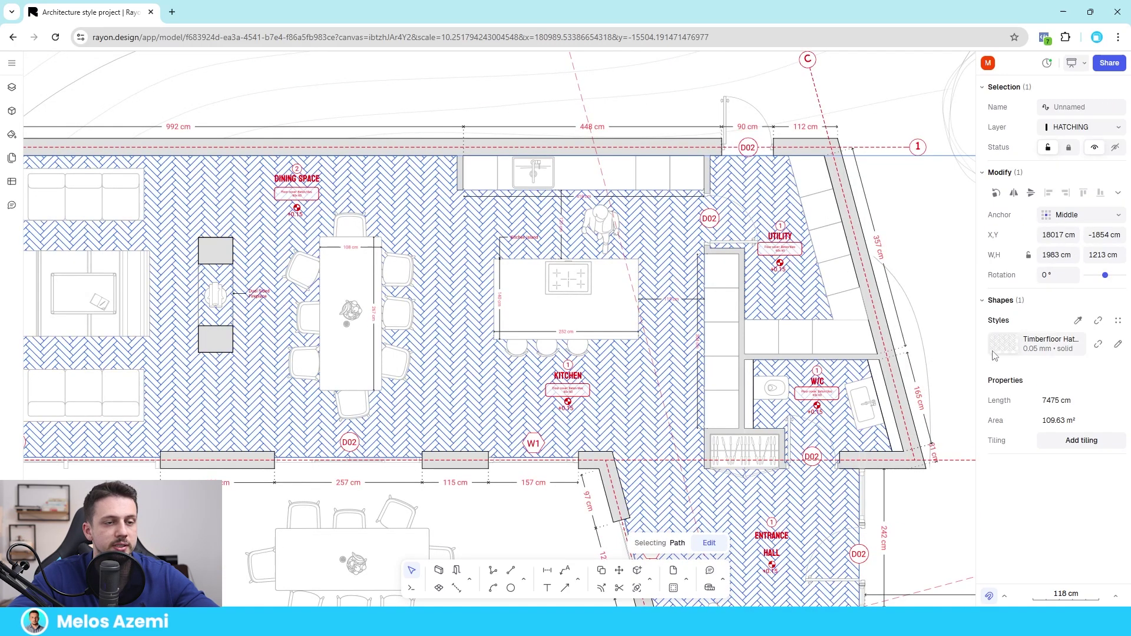
click(1117, 345)
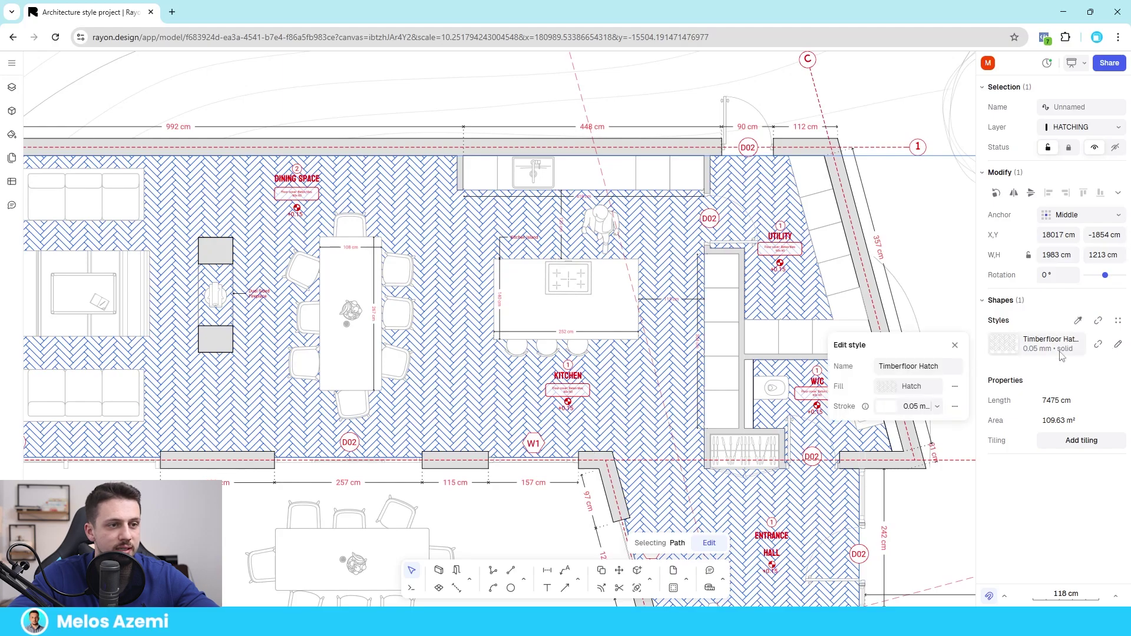
click(899, 393)
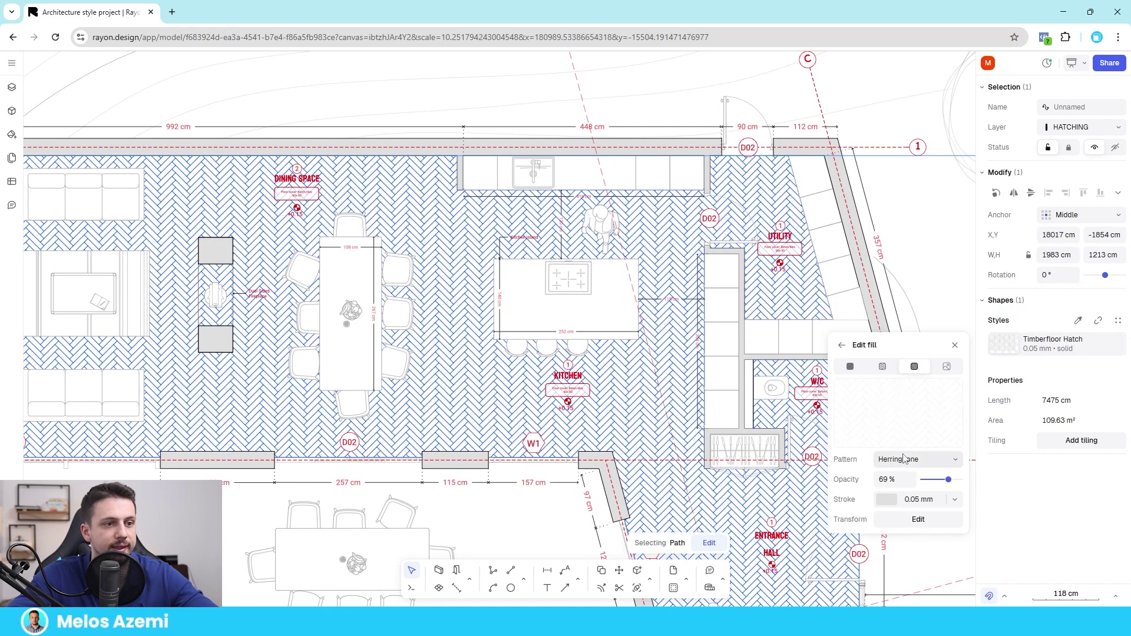
click(904, 459)
scroll(945, 250, down, 3)
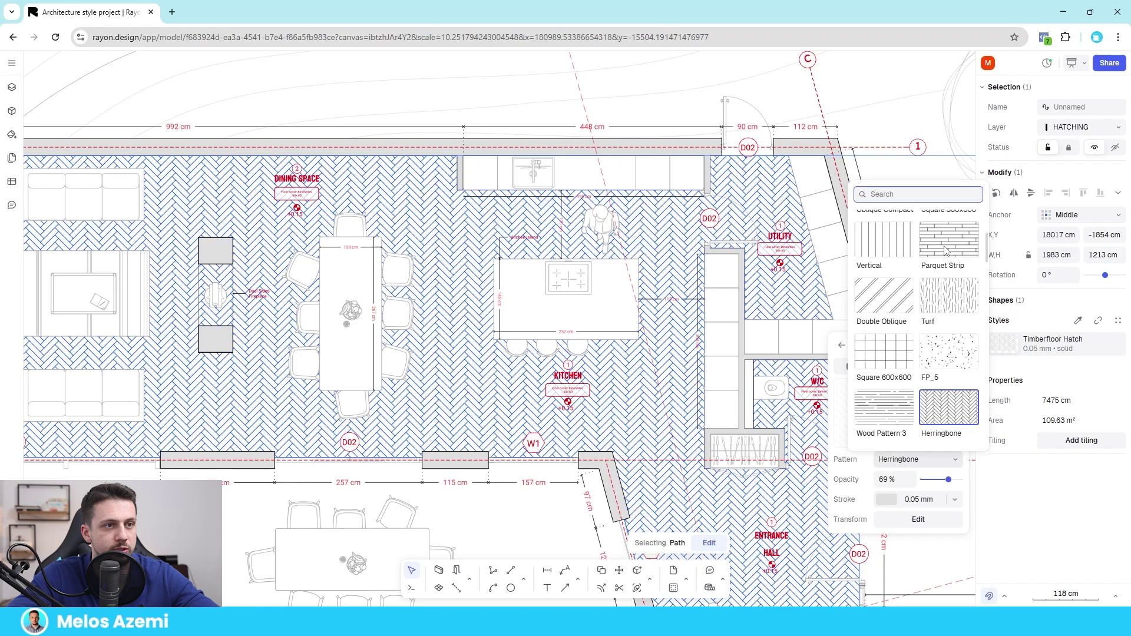
click(944, 250)
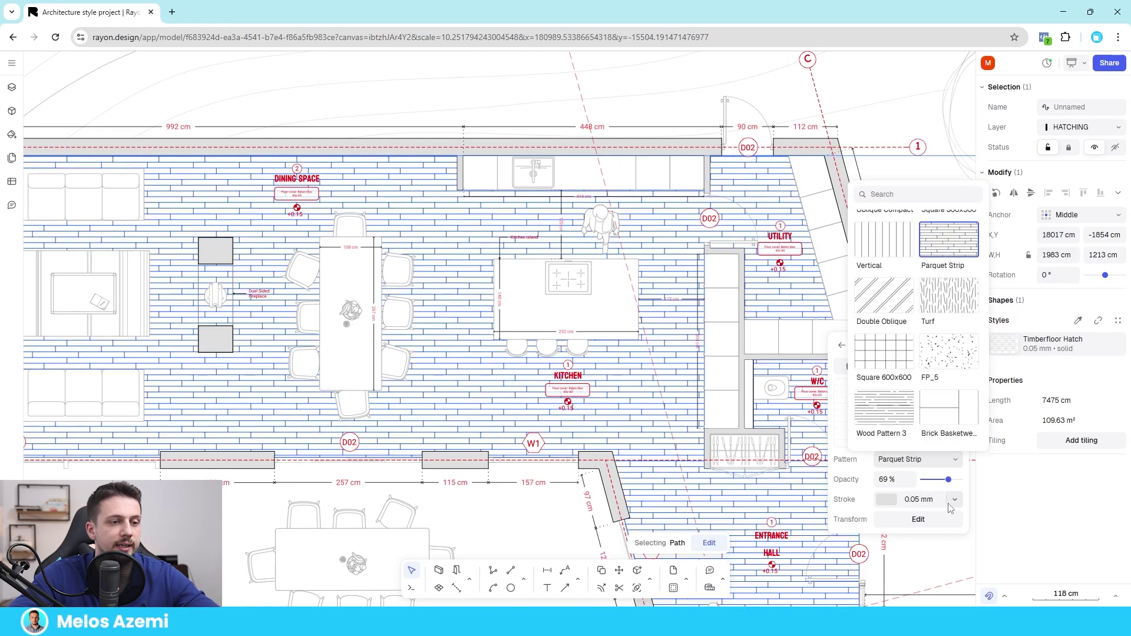
Rotate the timber floor's hatch pattern to 90° and deselect the floor
click(949, 521)
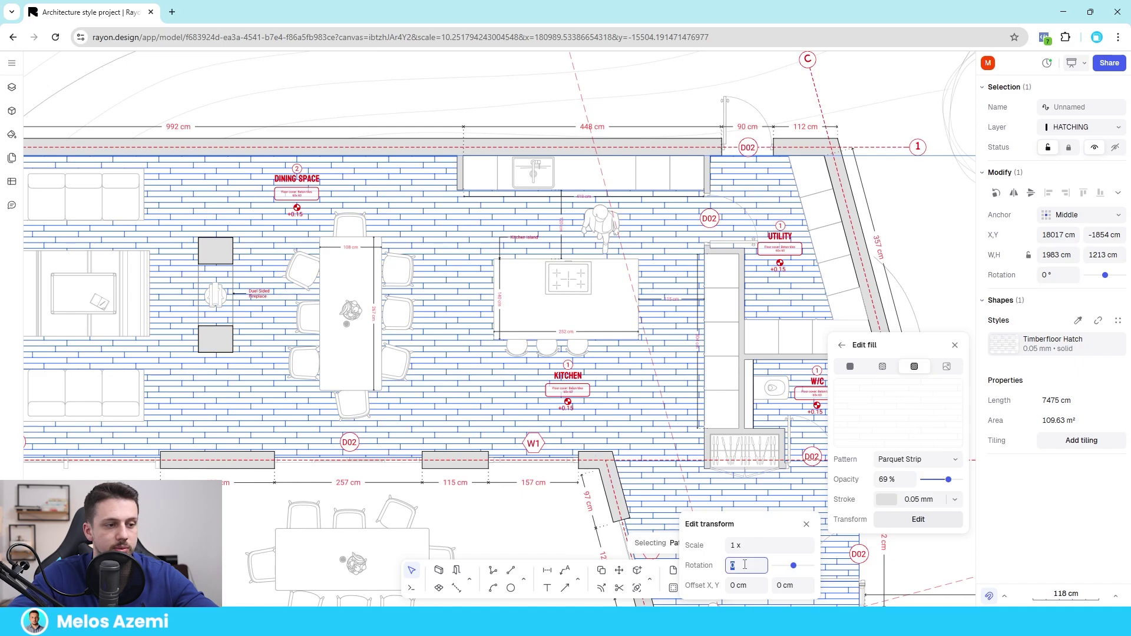
key(Return)
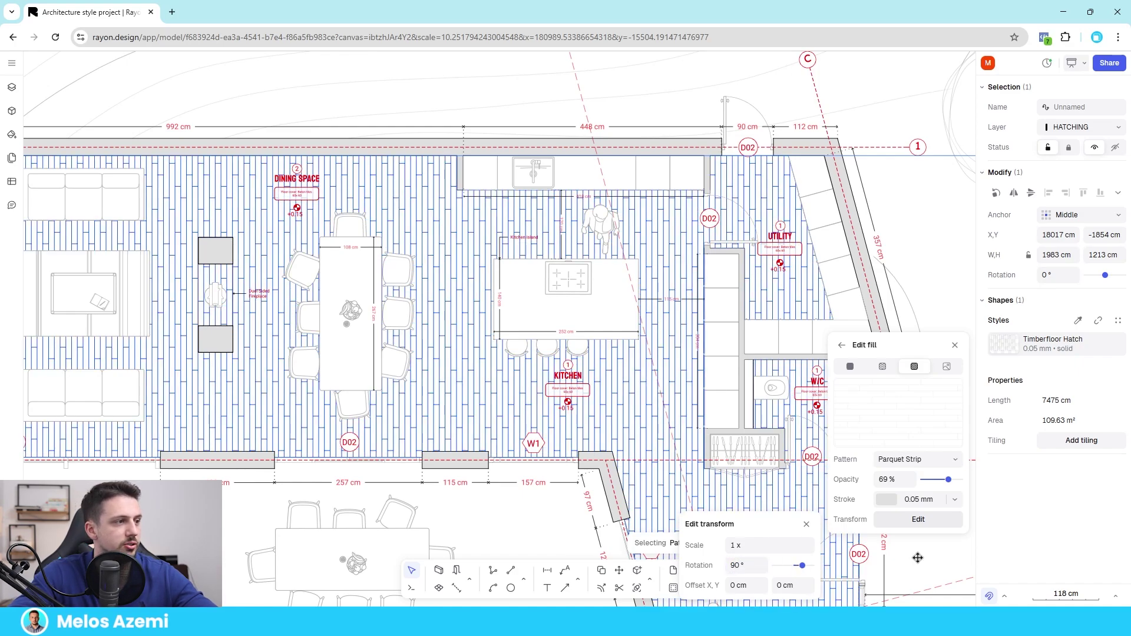
click(1069, 469)
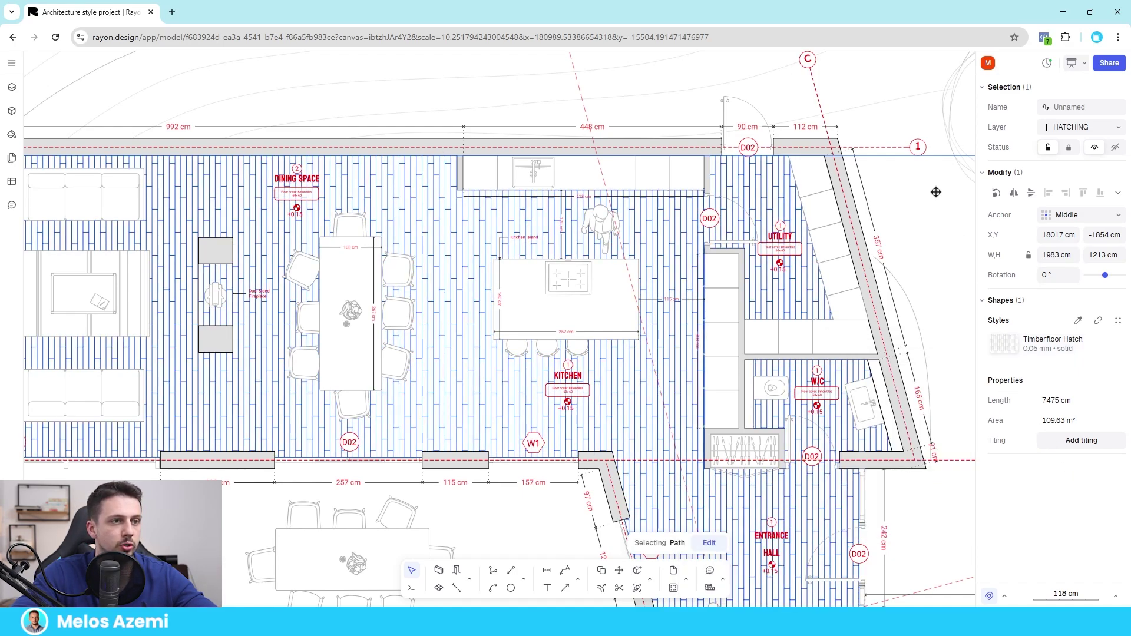
scroll(763, 293, down, 2)
key(Escape)
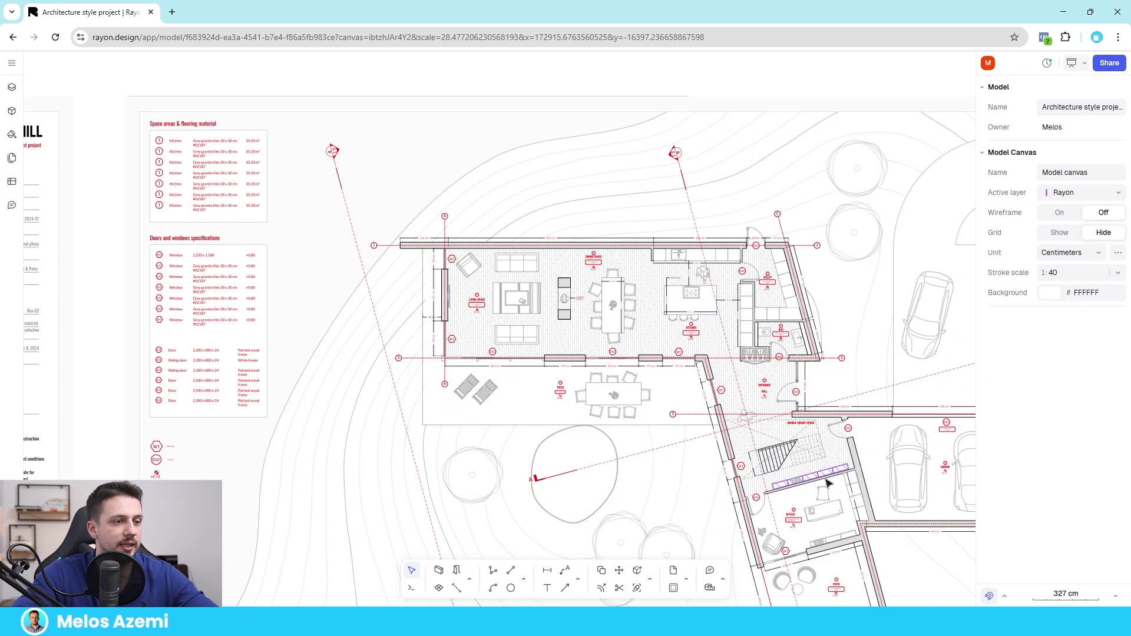
Examine the entrance hall and stair area of the floor plan, then look over the surrounding sheets and the whole sheet layout
scroll(827, 483, up, 2)
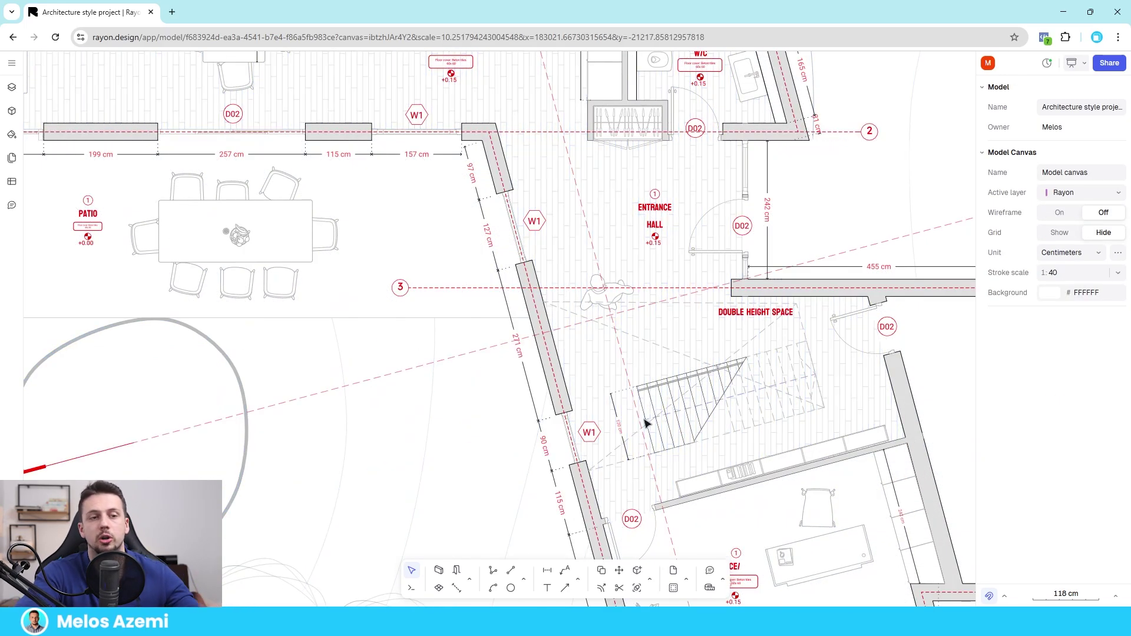
scroll(762, 356, down, 3)
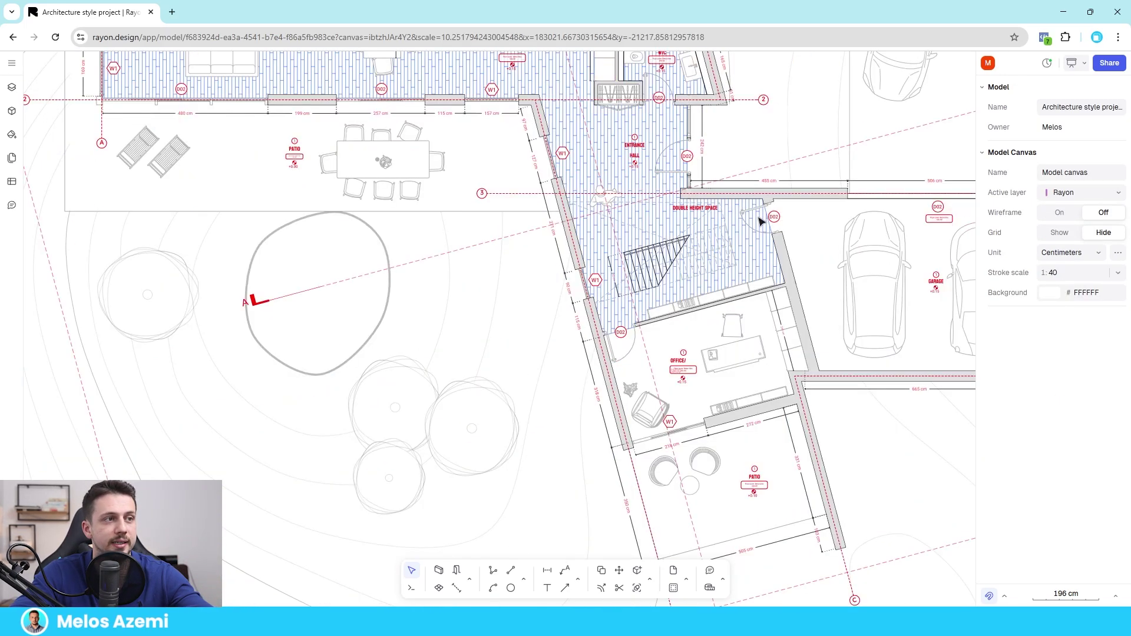
scroll(792, 404, down, 5)
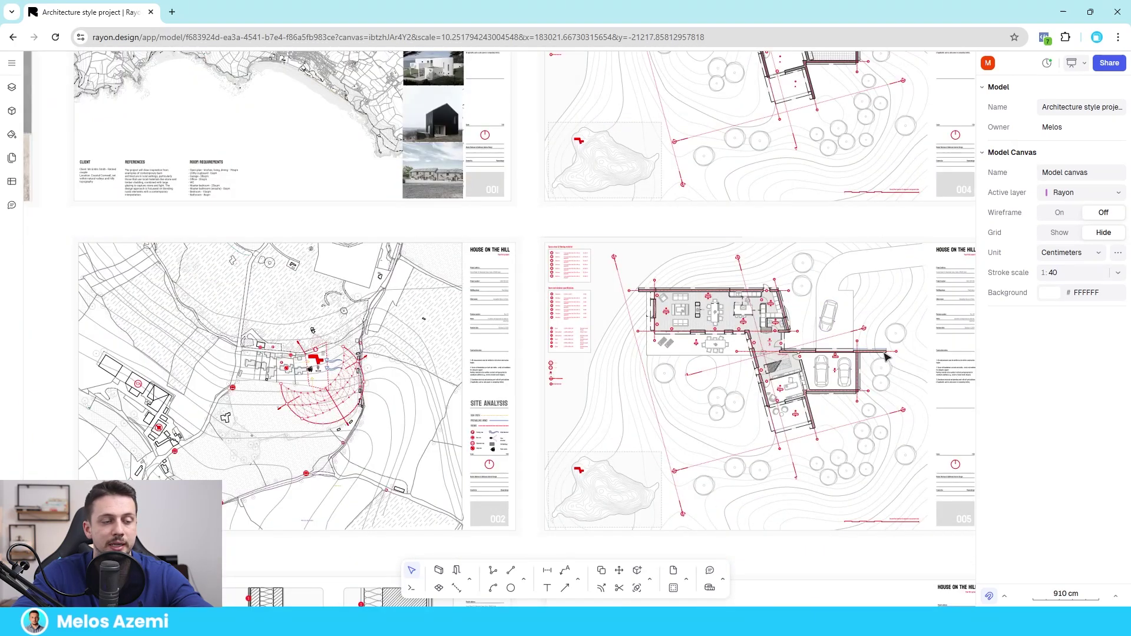
scroll(880, 363, up, 3)
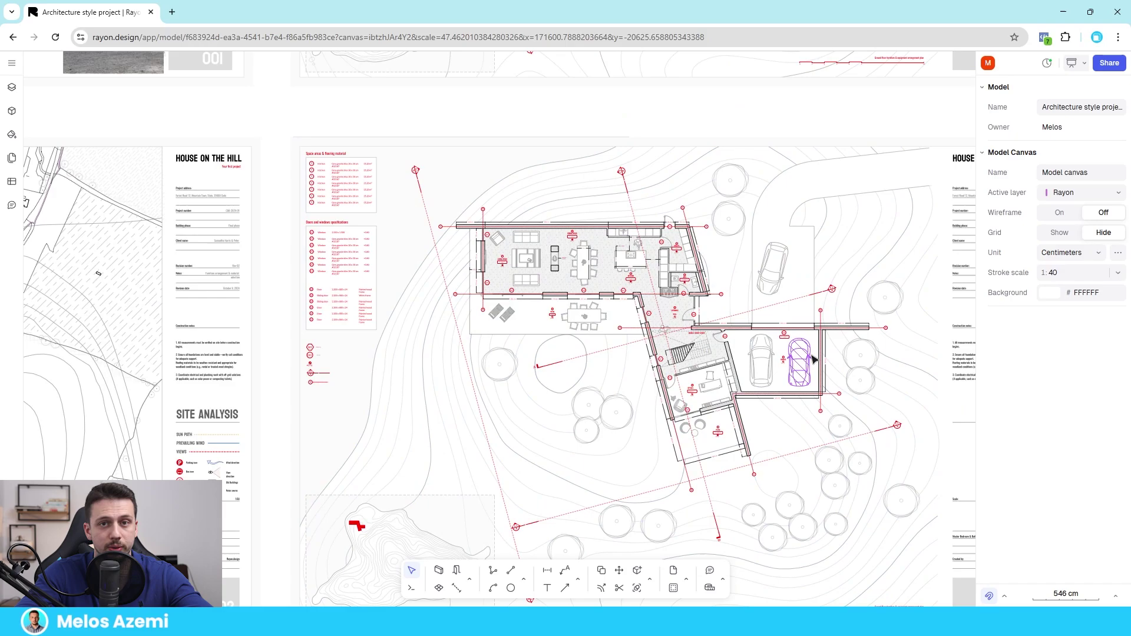
scroll(493, 315, down, 4)
scroll(521, 232, up, 2)
middle_drag(446, 239, 926, 383)
scroll(854, 377, up, 1)
middle_drag(848, 379, 350, 330)
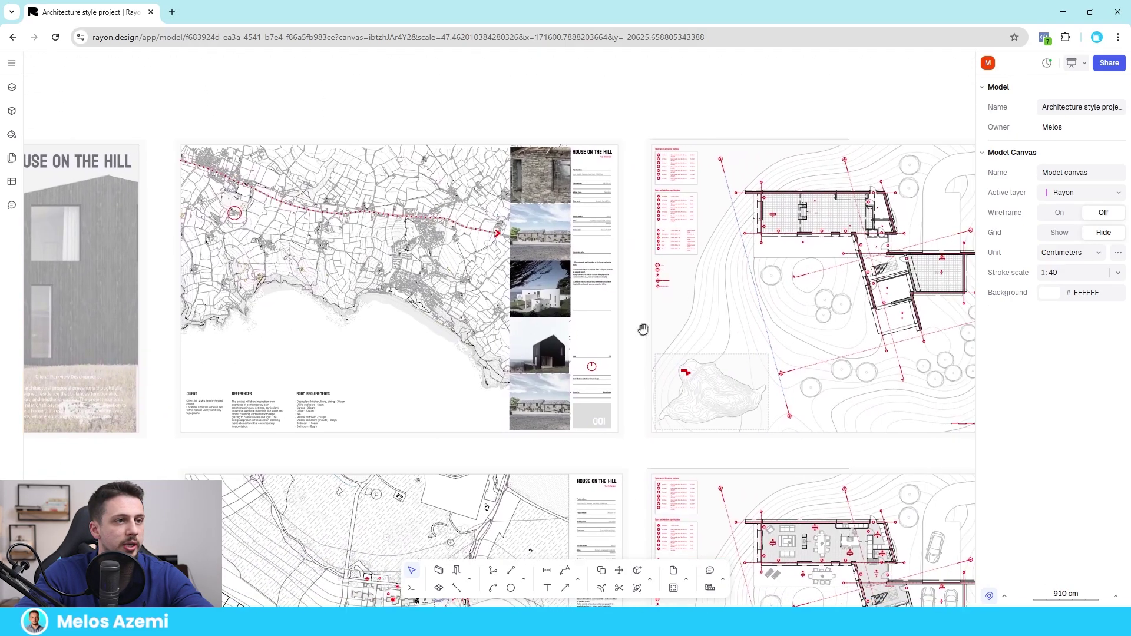
scroll(800, 312, down, 10)
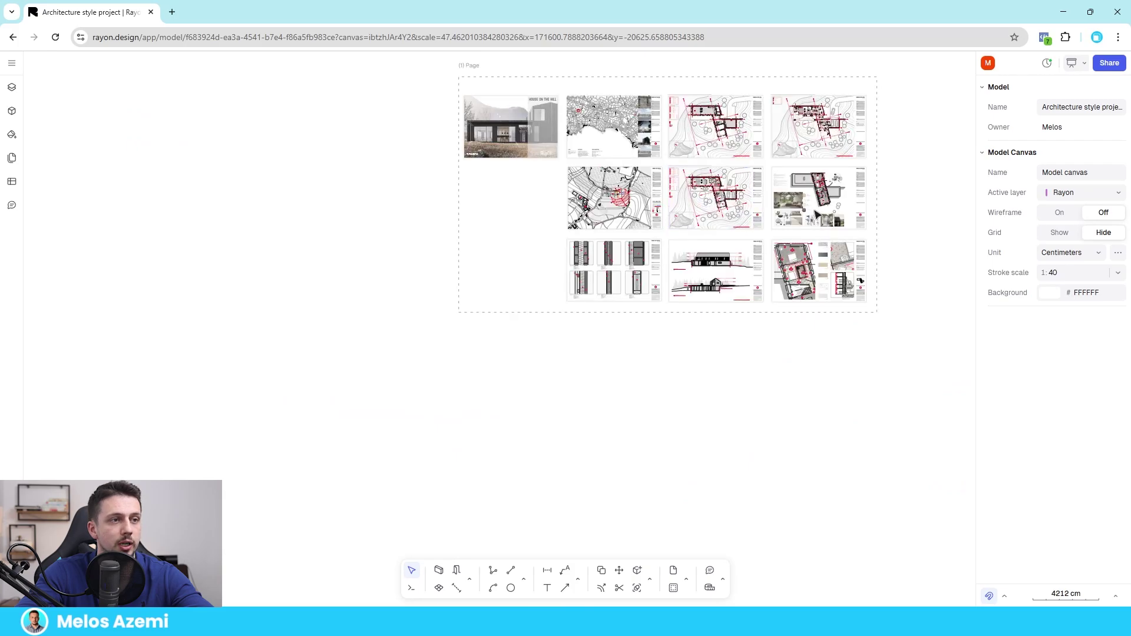
Delete the second page that overlaps the sheet layout
scroll(817, 215, up, 3)
scroll(765, 203, up, 3)
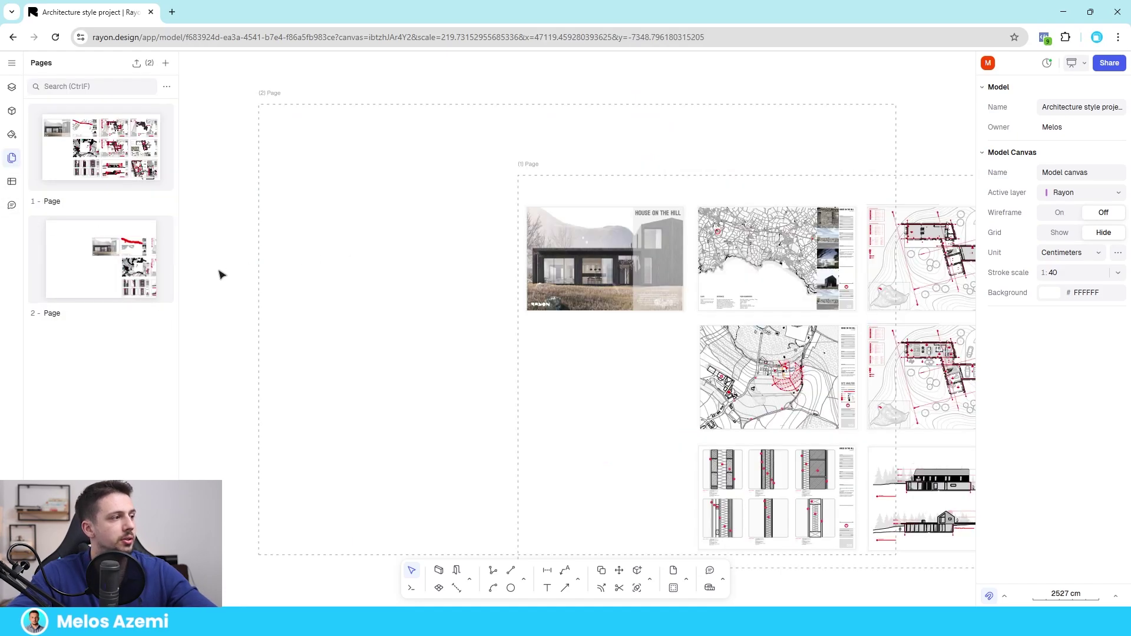
click(130, 292)
key(Delete)
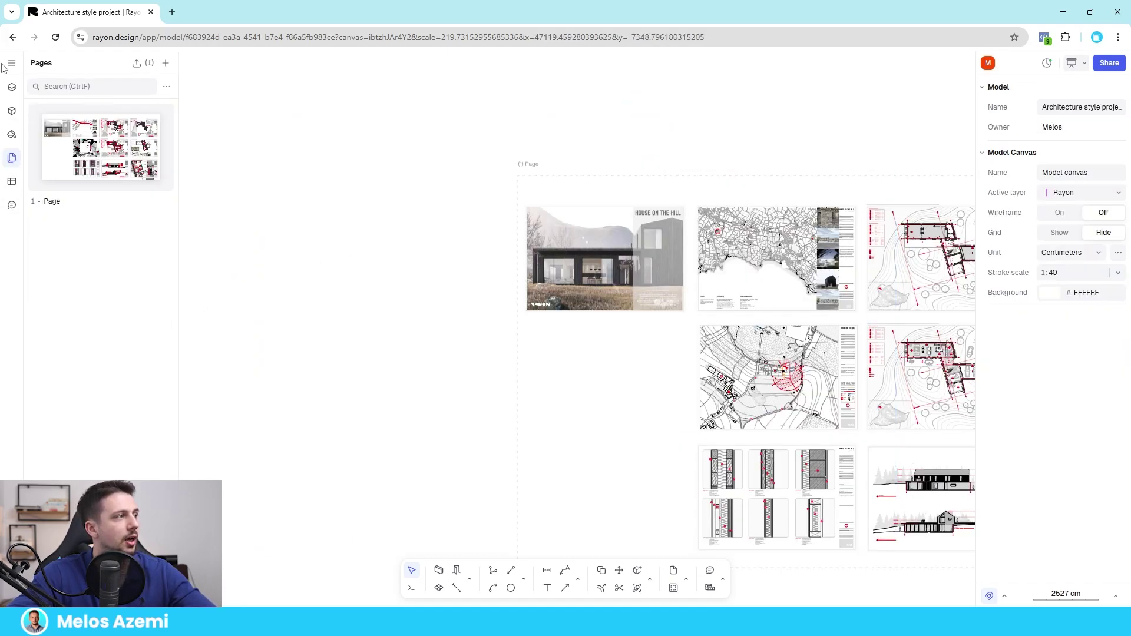
Add a new page, shrink it to about 7563 × 5347 cm, and move it over sheet 001
scroll(338, 152, right, 3)
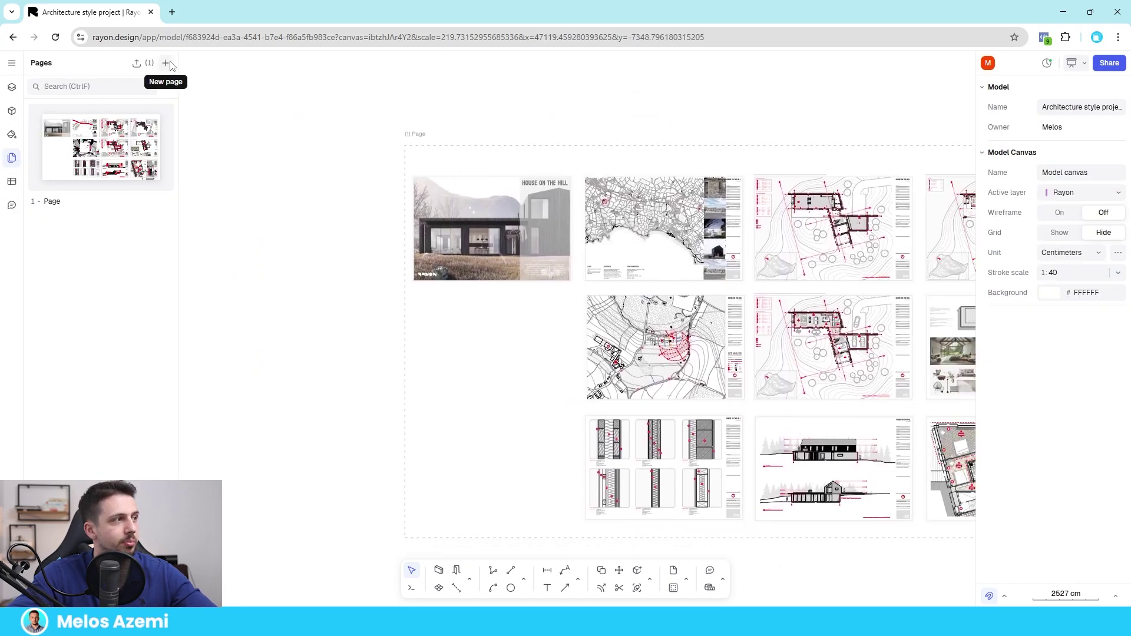
click(165, 62)
drag(259, 106, 692, 411)
drag(789, 479, 670, 211)
scroll(679, 210, up, 5)
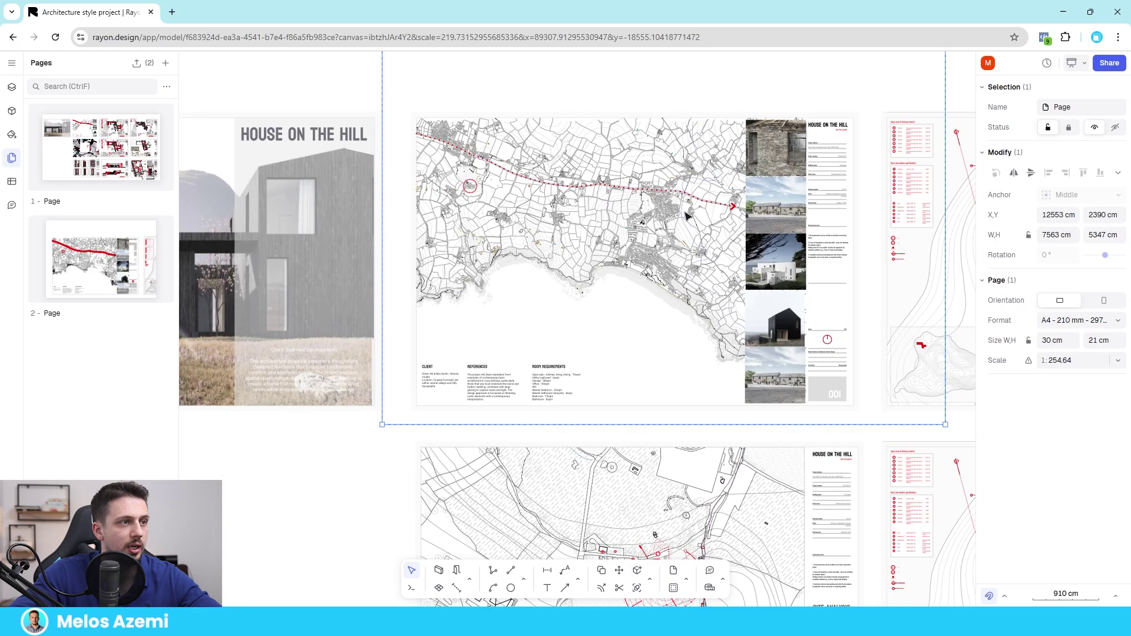
Shrink the new page to about 5644 × 3991 cm and shift it to line up with sheet 001's title block side
middle_drag(707, 208, 655, 284)
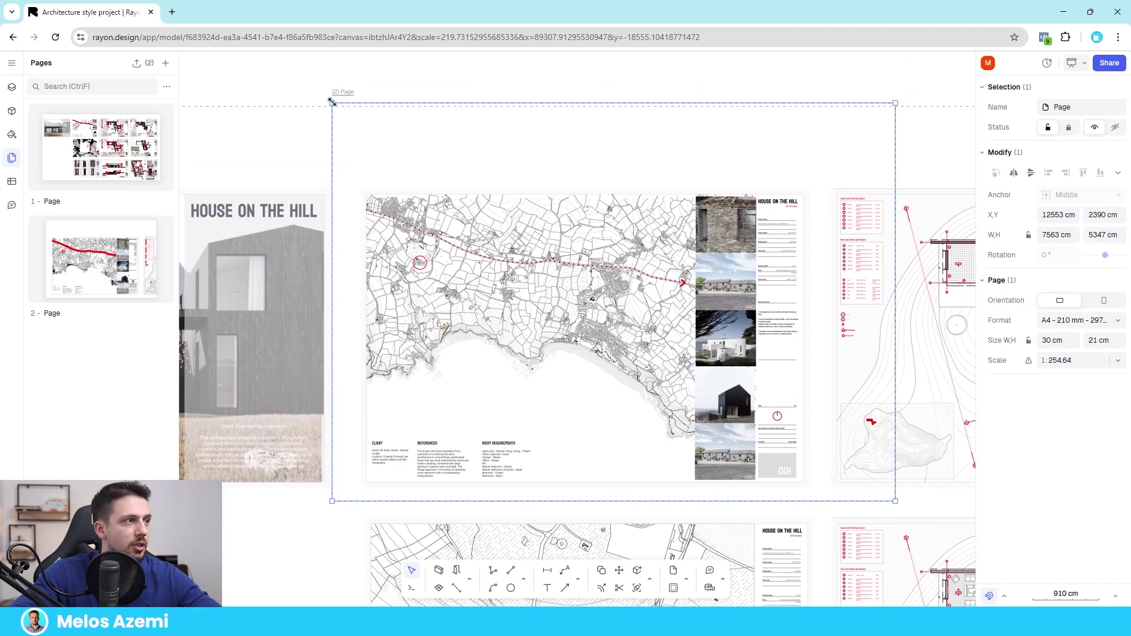
drag(331, 102, 432, 222)
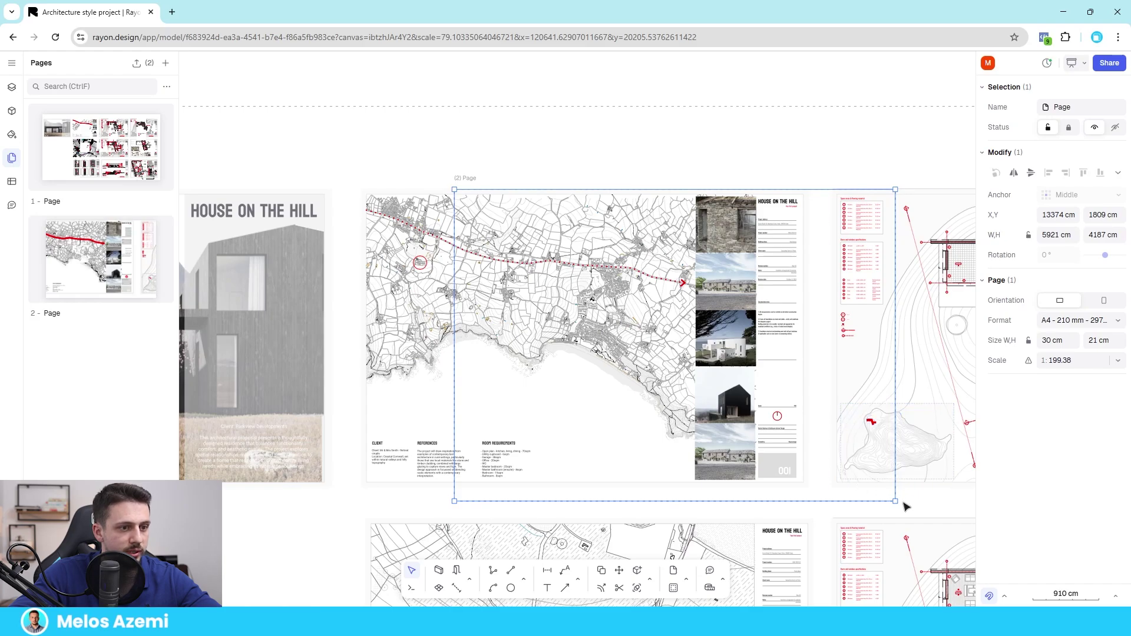
drag(891, 498, 874, 486)
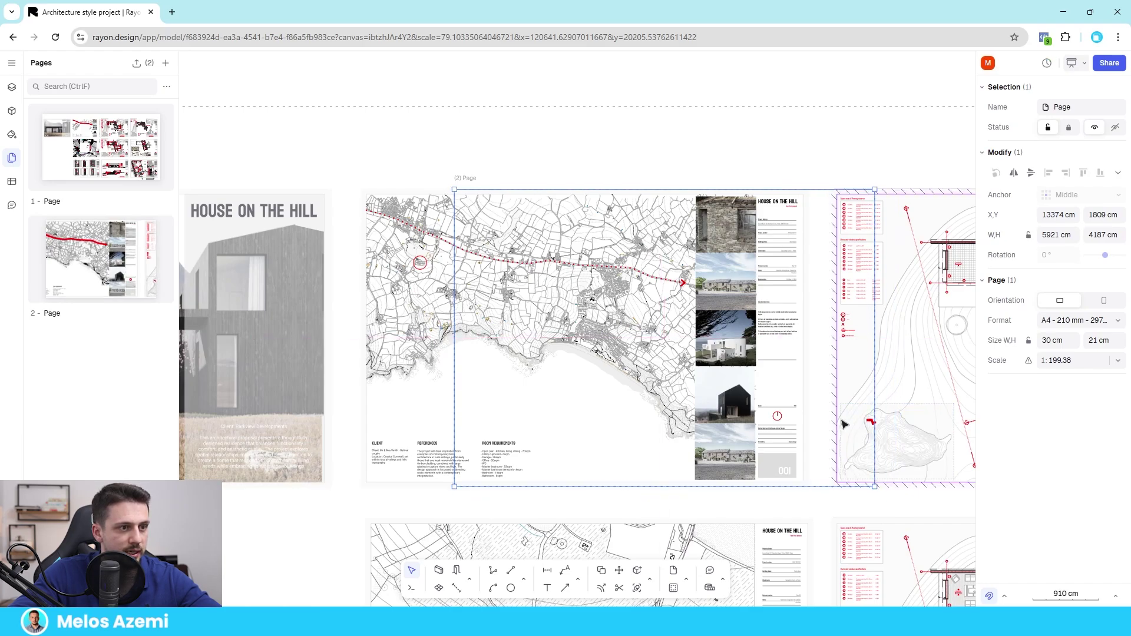
drag(814, 406, 731, 406)
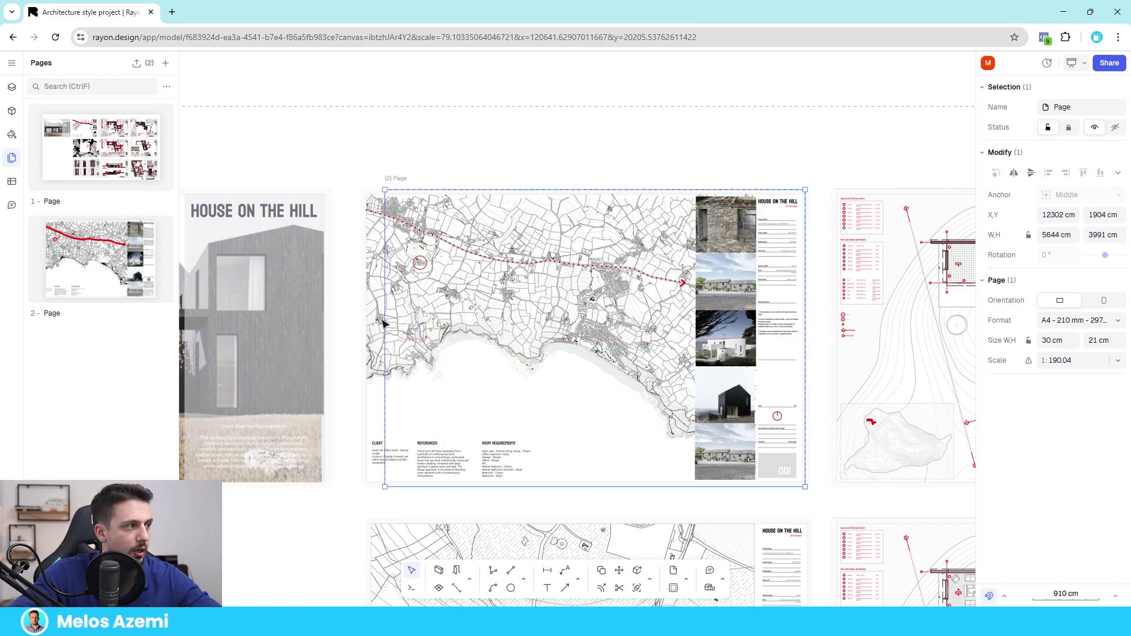
Switch the second page to the Custom format and widen it to about 5966 cm so it reaches sheet 001's map-side edge
click(1069, 324)
scroll(1062, 359, down, 5)
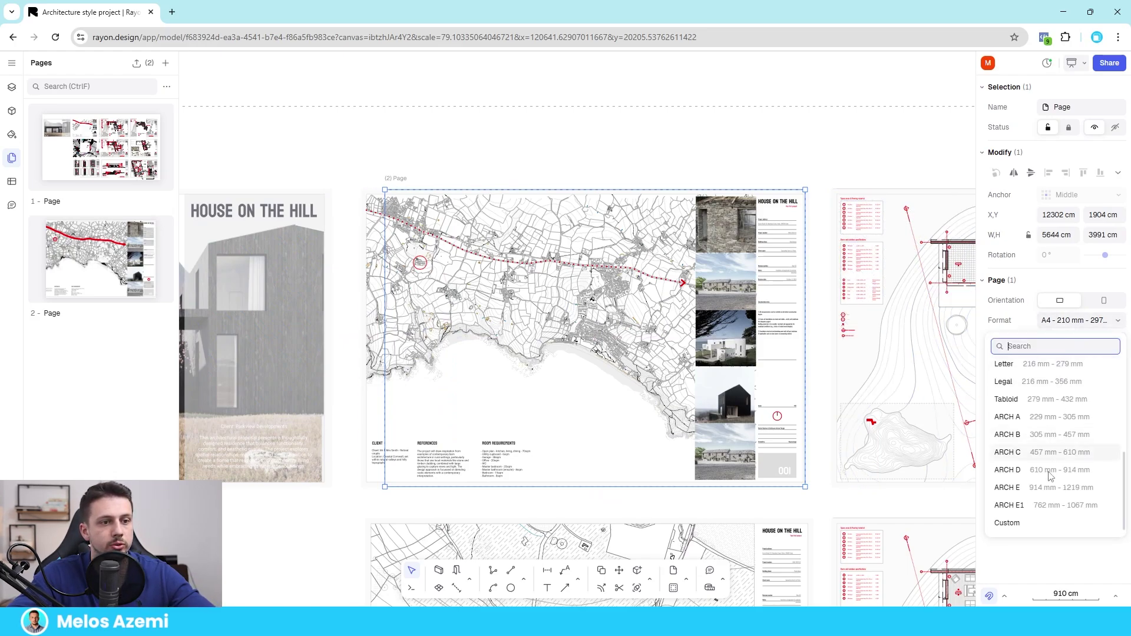
click(1030, 522)
drag(385, 362, 361, 387)
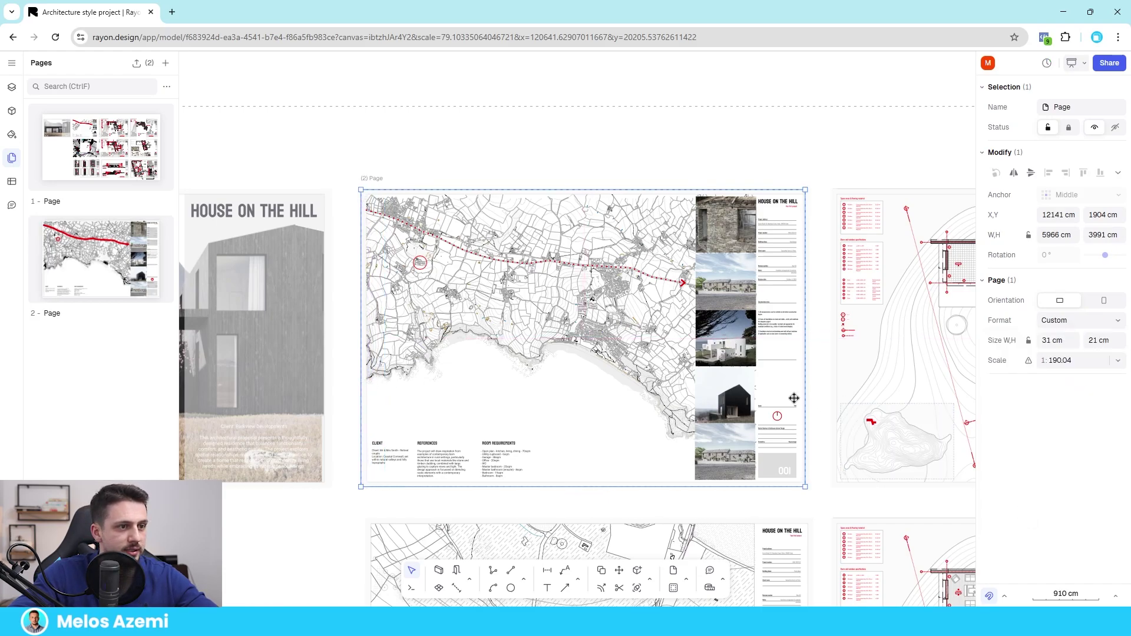
Extend the second page past sheet 001's title block side to a width of about 6008 cm, then check its edges
scroll(792, 397, up, 5)
drag(793, 428, 795, 428)
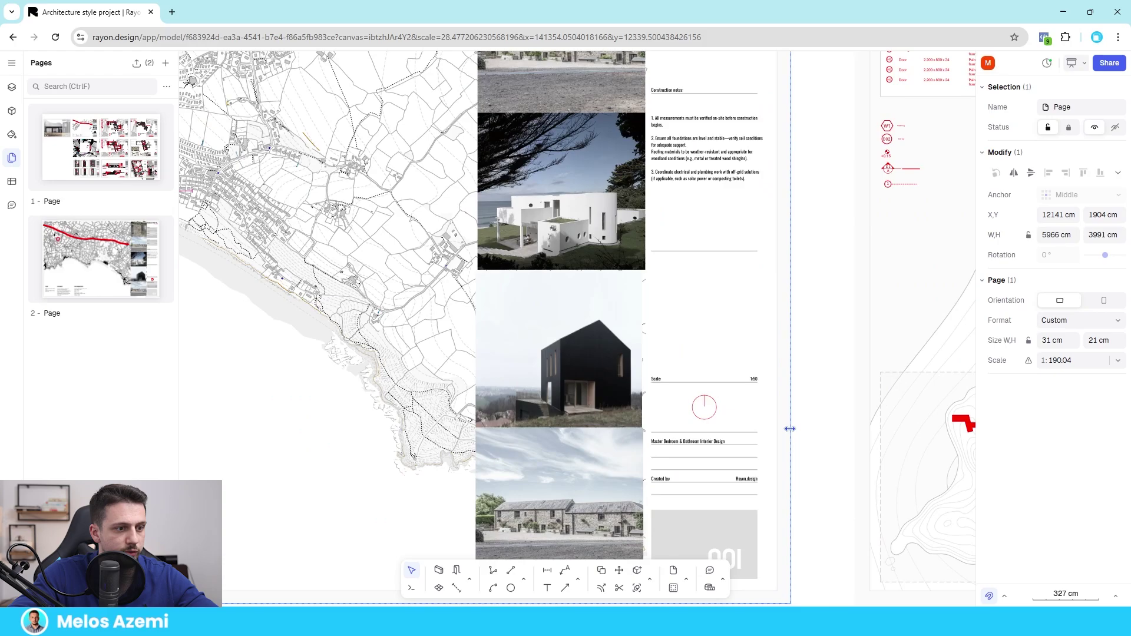
scroll(790, 426, down, 5)
scroll(583, 374, up, 8)
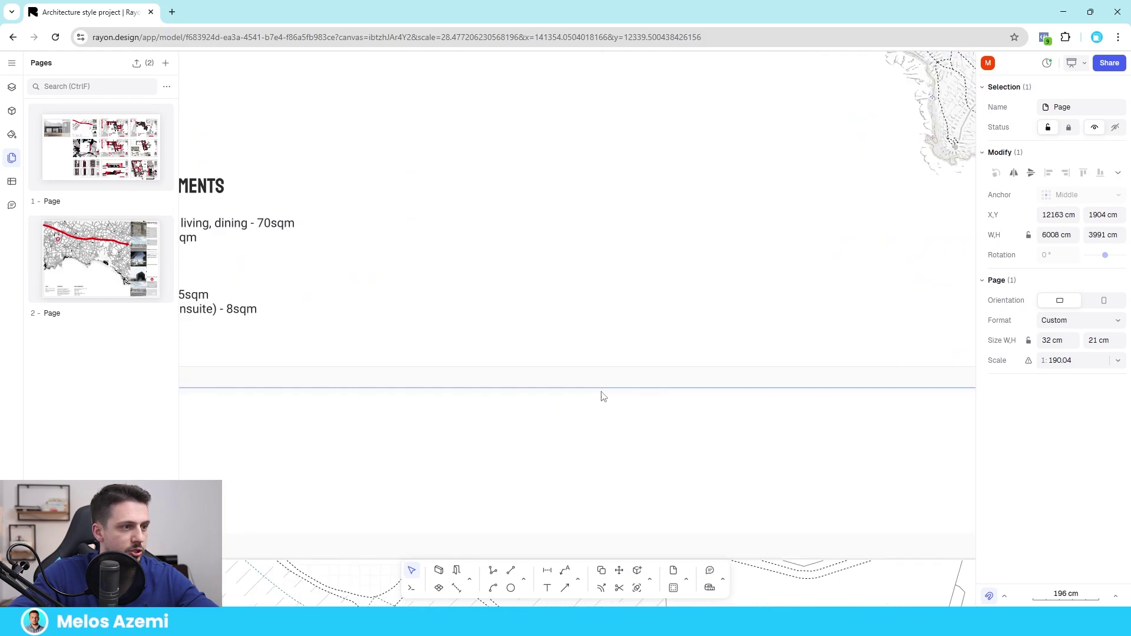
click(609, 454)
scroll(613, 454, down, 9)
scroll(621, 408, up, 8)
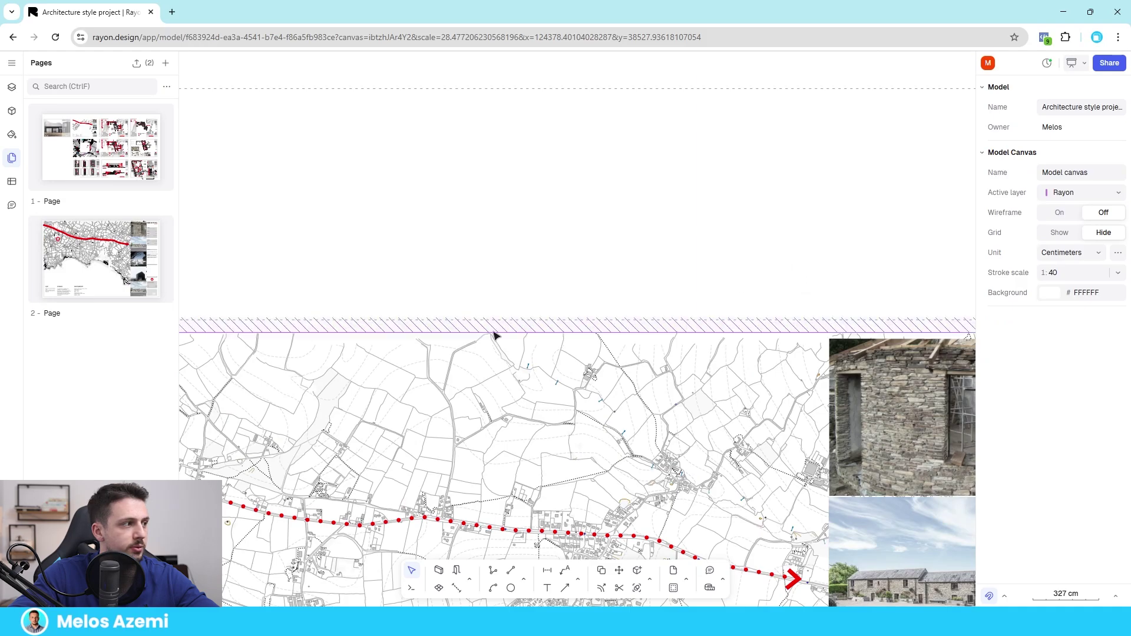
Preview the PDF export of the second page, then close the export settings without exporting
click(84, 276)
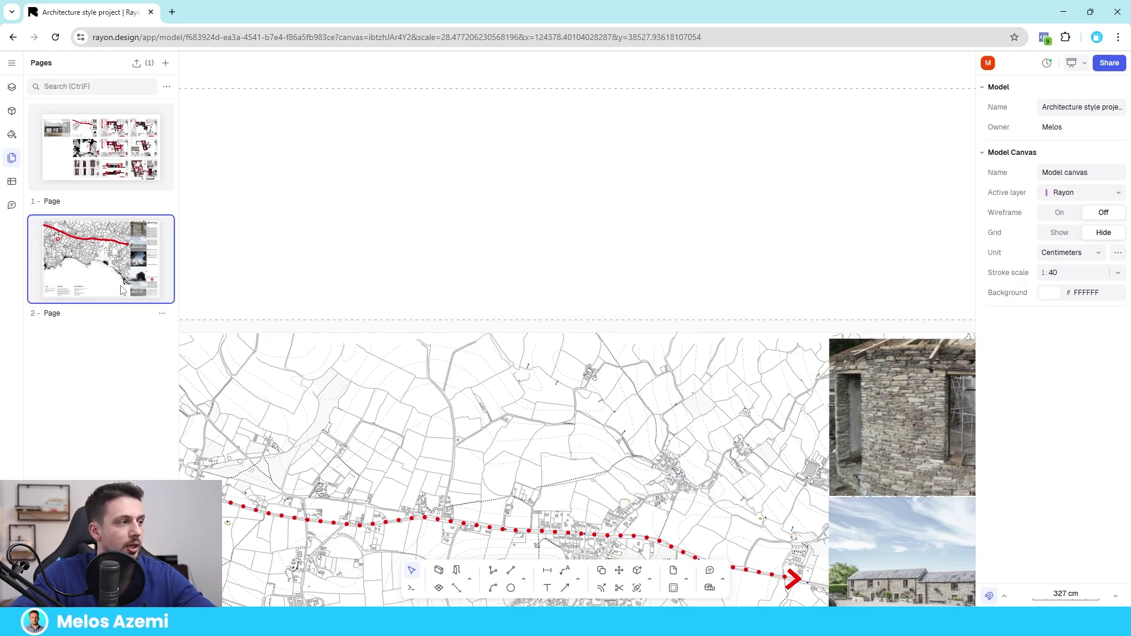
click(162, 313)
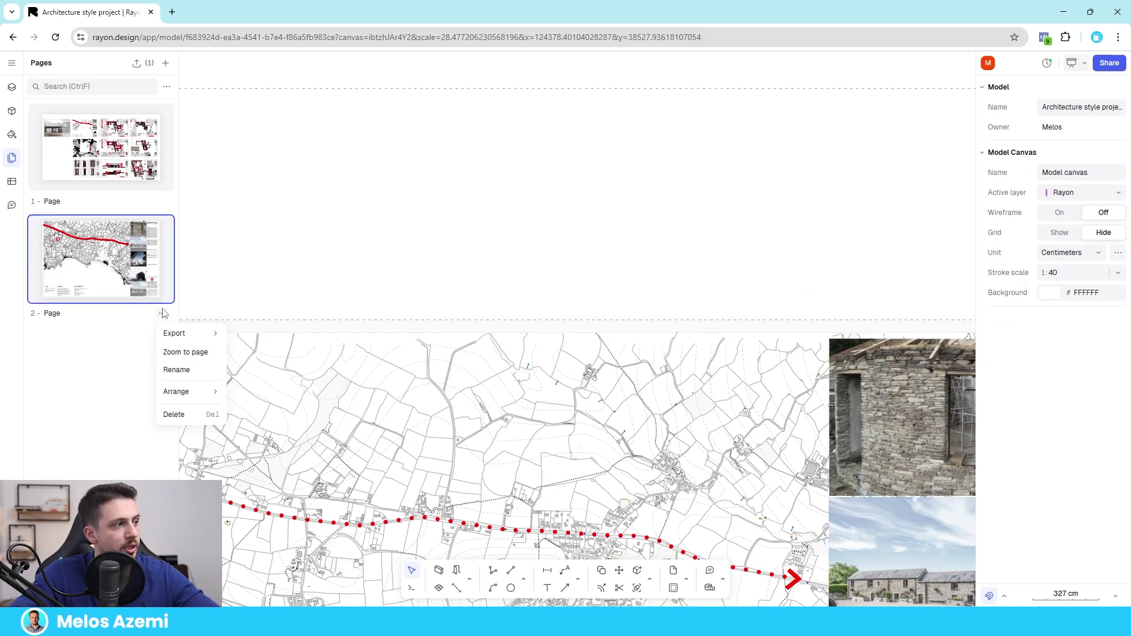
mouse_move(196, 341)
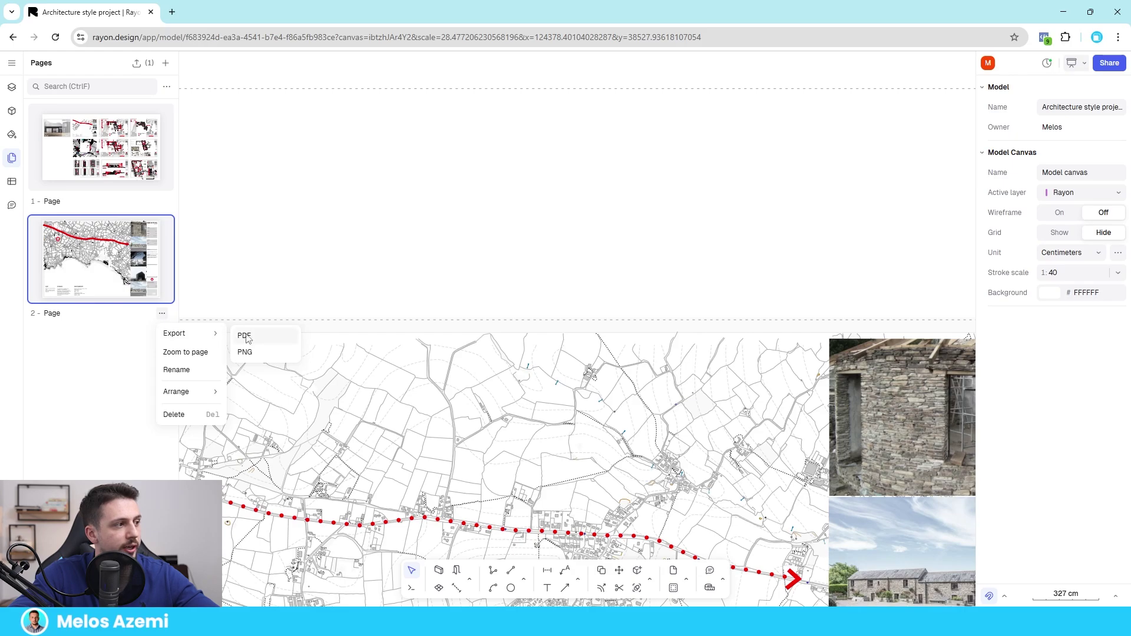
click(244, 335)
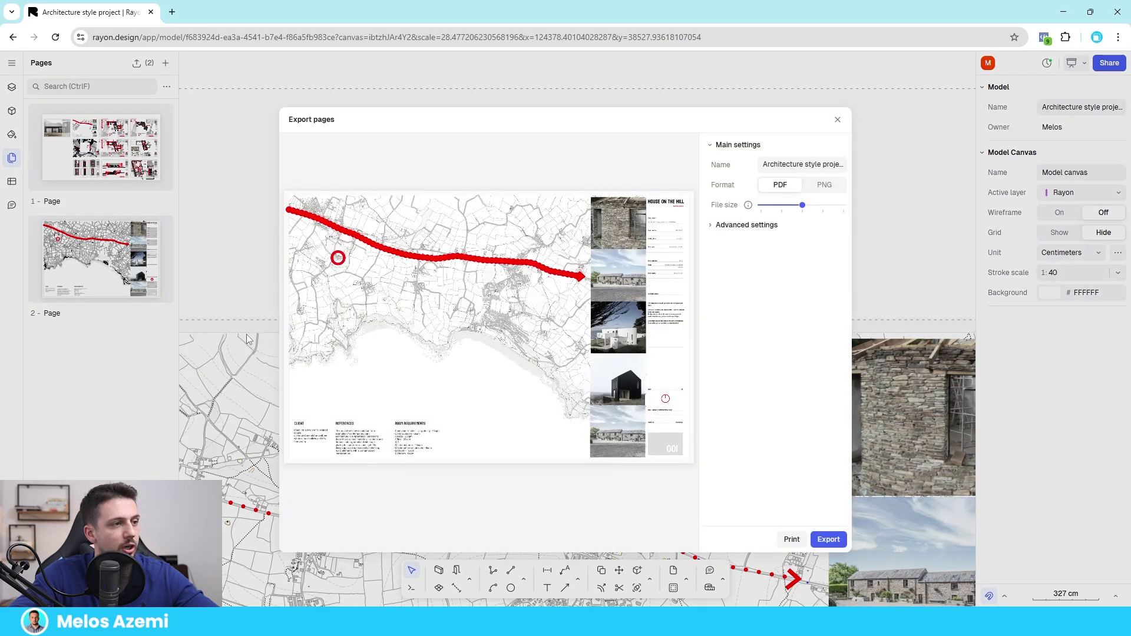
click(837, 120)
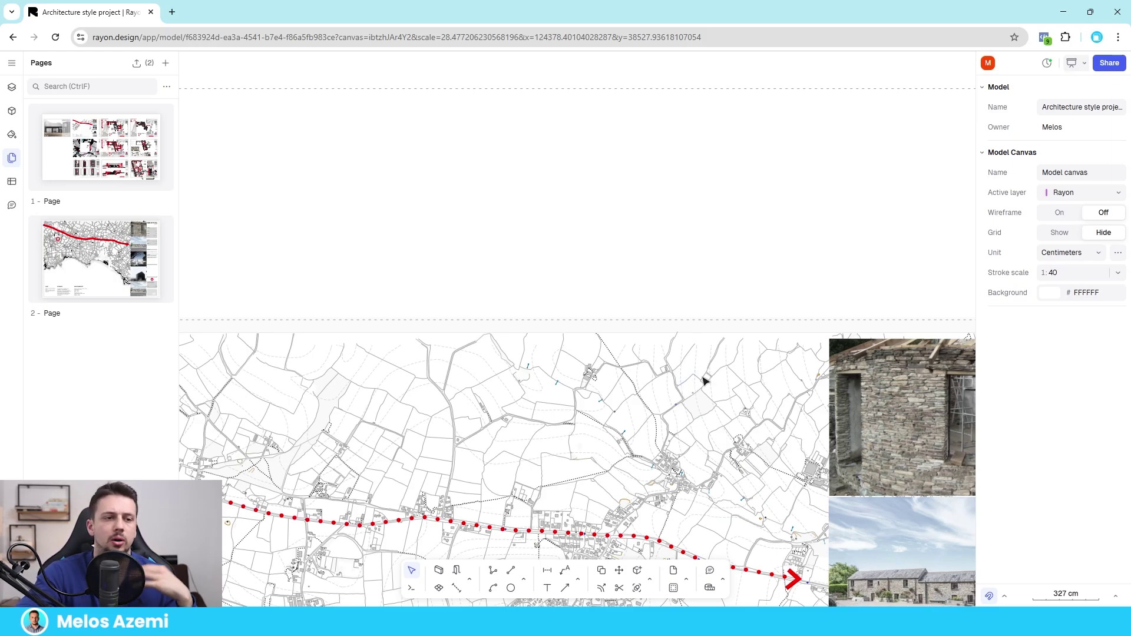
Open the published presentation of the project and advance from page 2 to page 3, the floor plan on sheet 004
scroll(626, 213, down, 5)
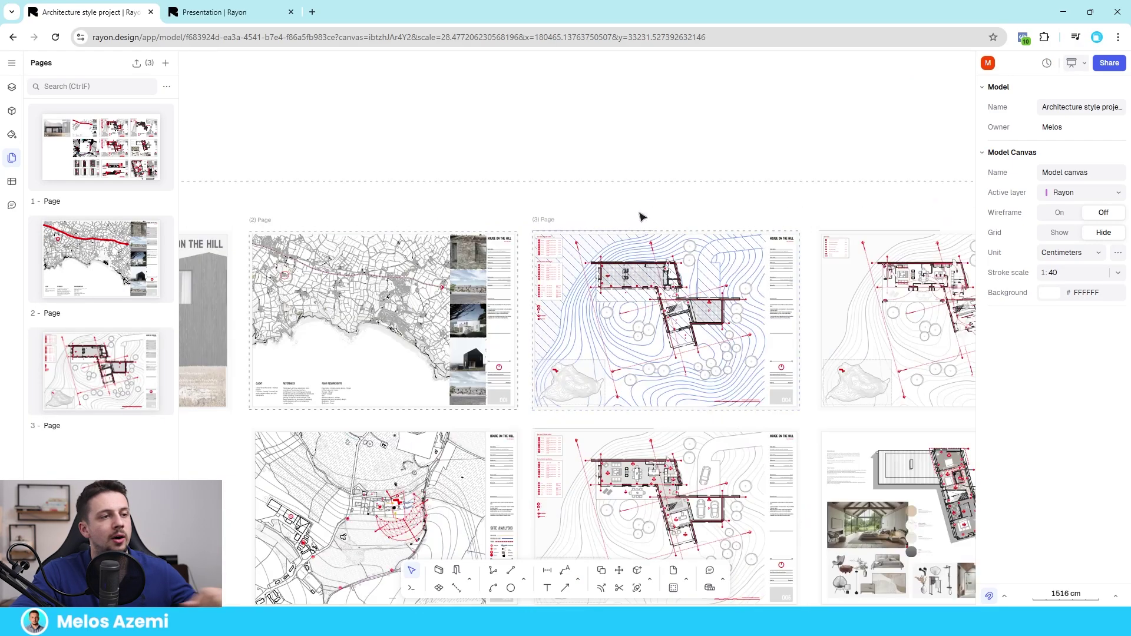
scroll(638, 214, down, 3)
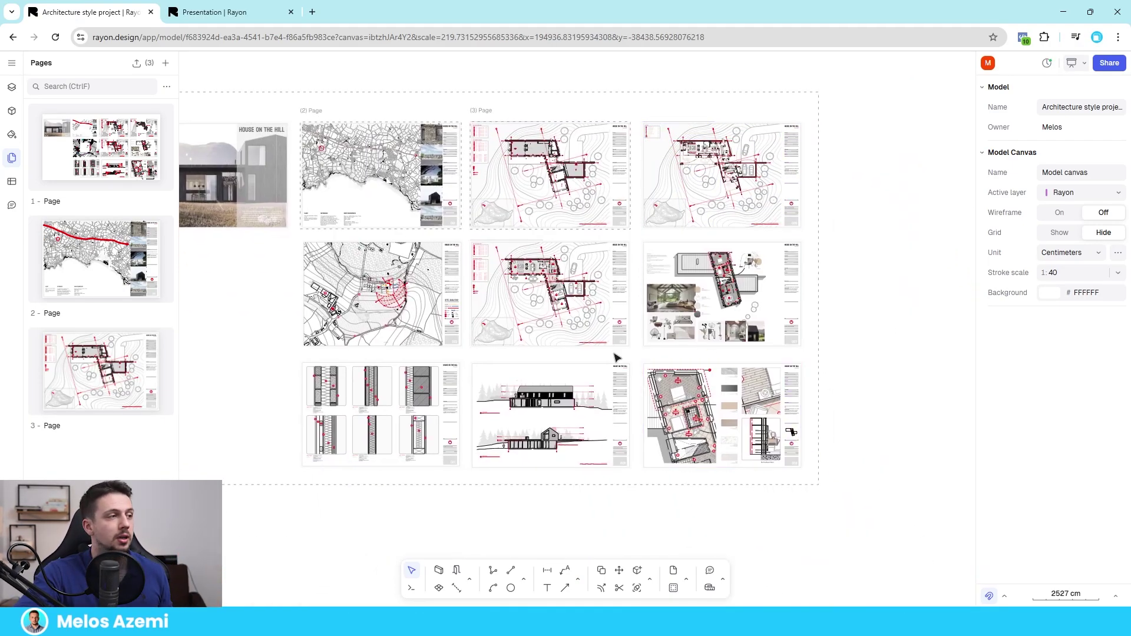
click(11, 63)
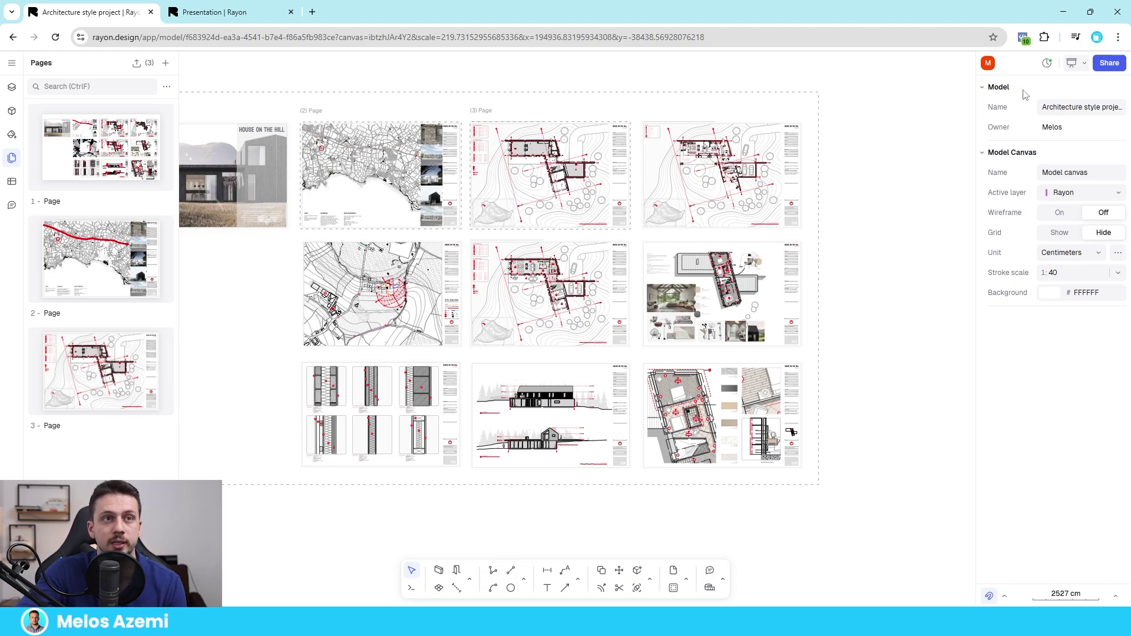
click(1082, 63)
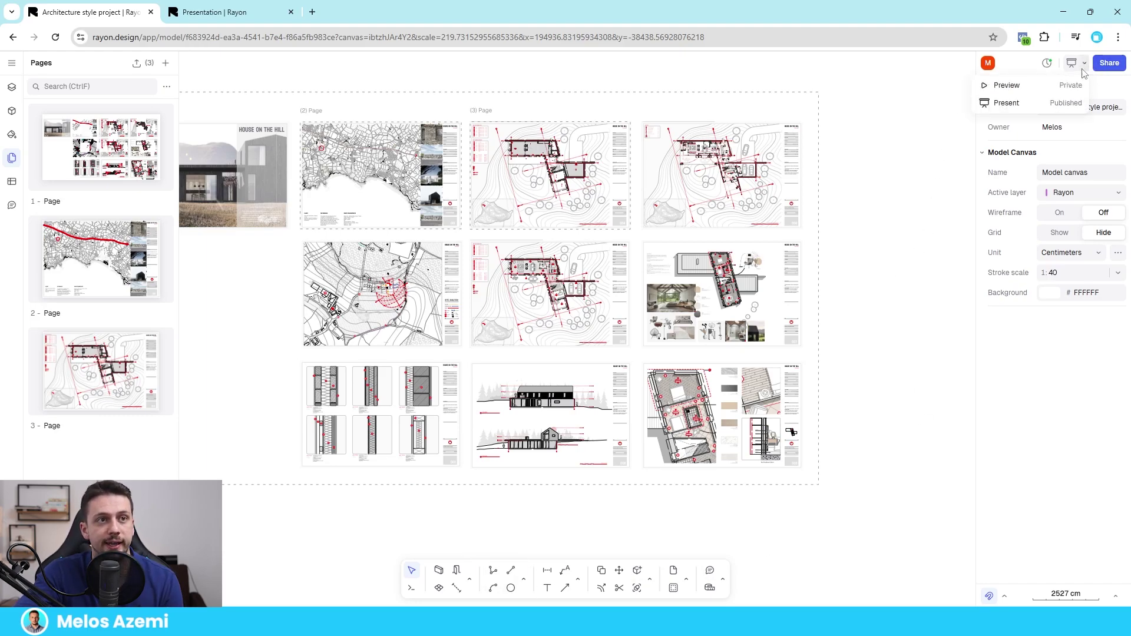
click(1056, 105)
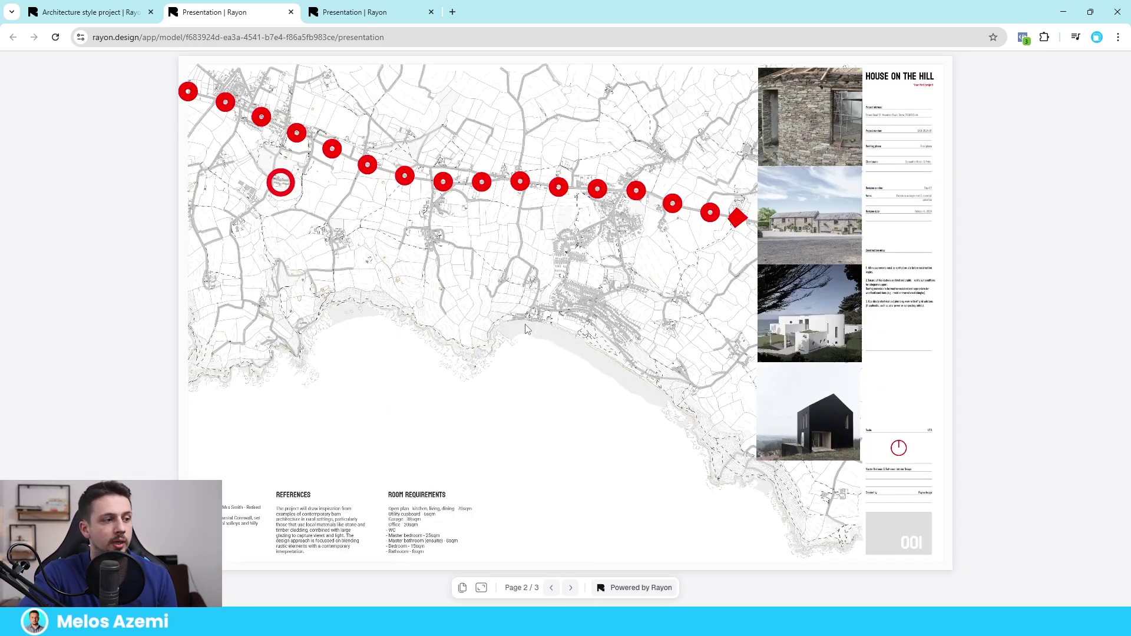
key(Right)
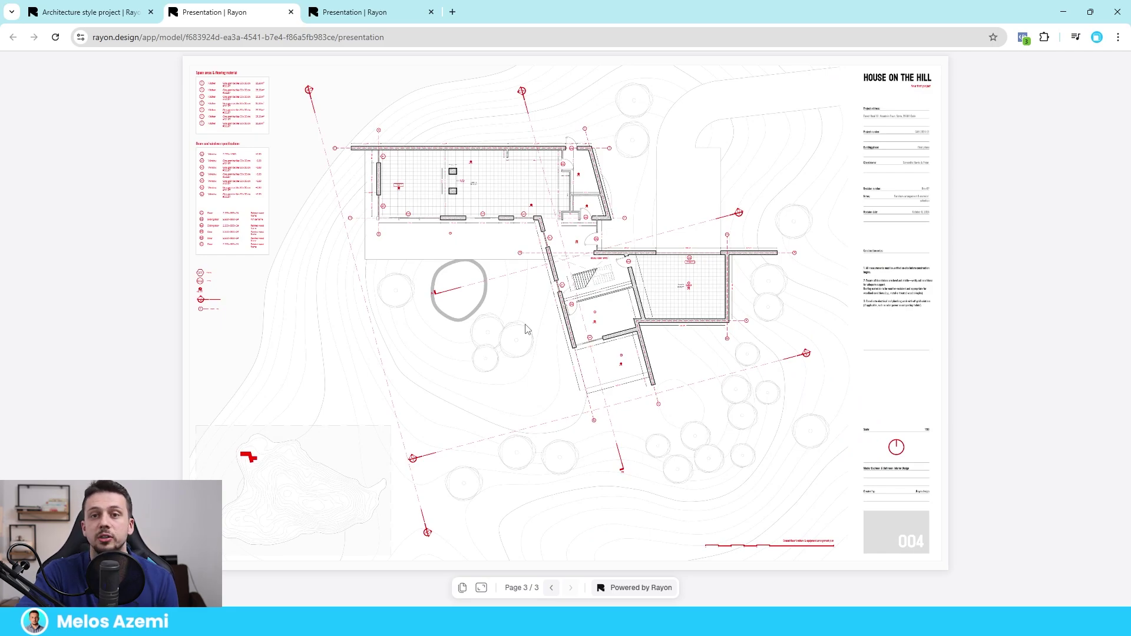